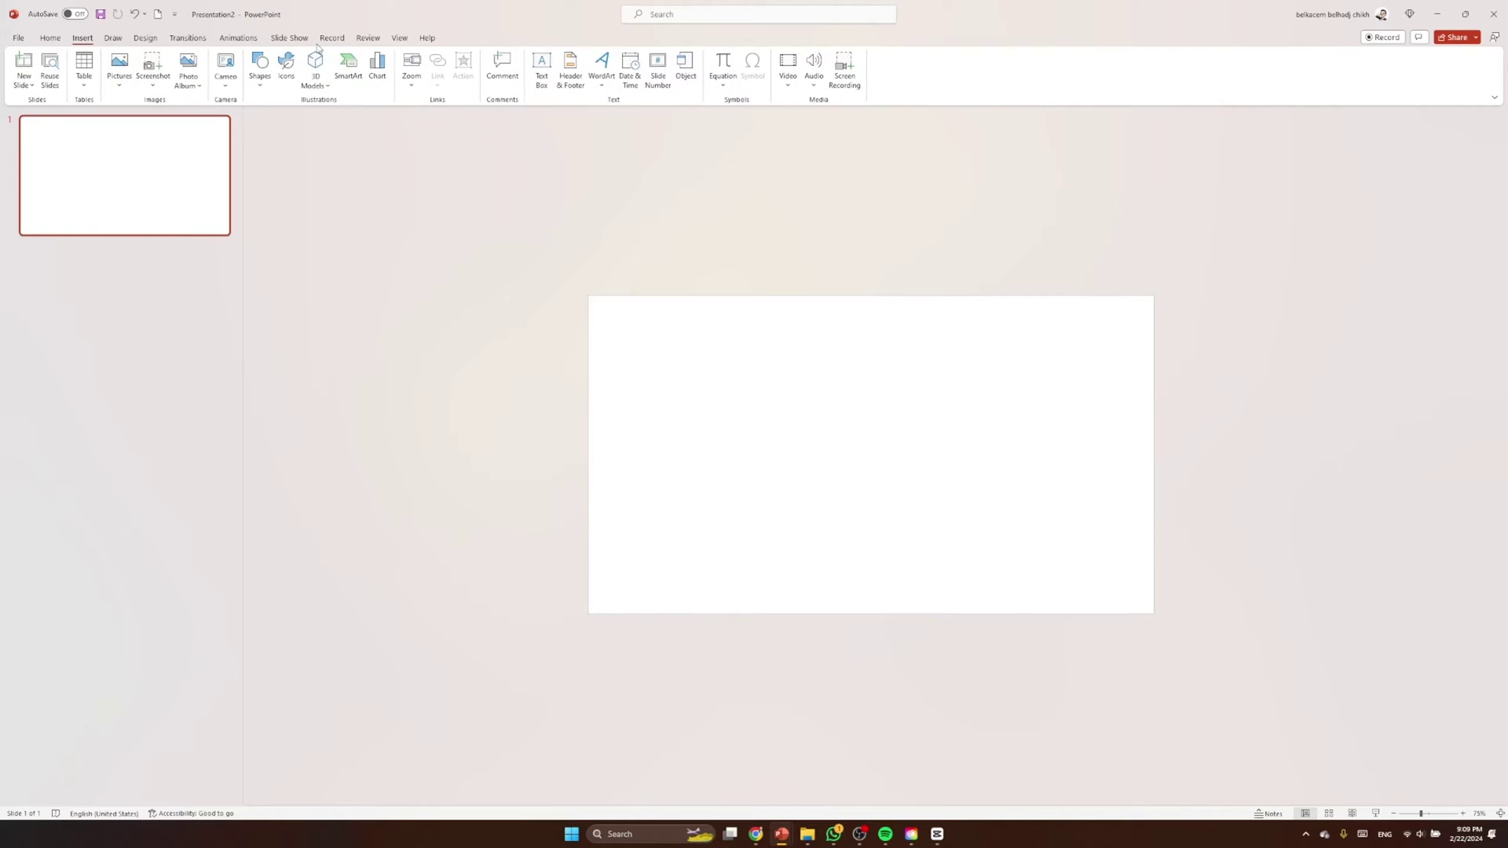
Insert a text box near the top centre of the slide and type 0 as the first line
left_click(536, 81)
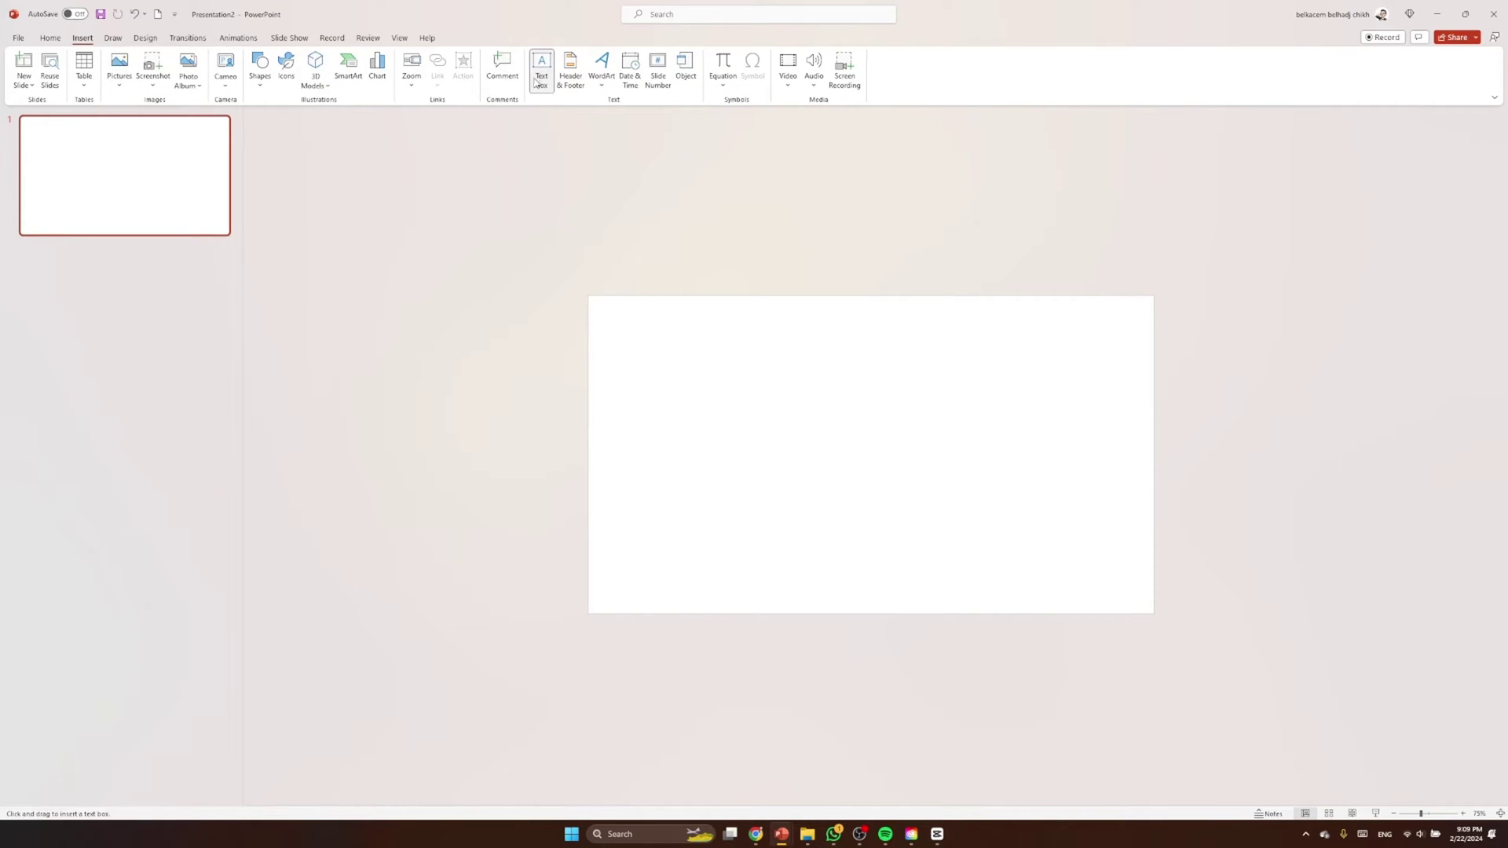
left_click(829, 348)
scroll(832, 393, "up", 5, "ctrl")
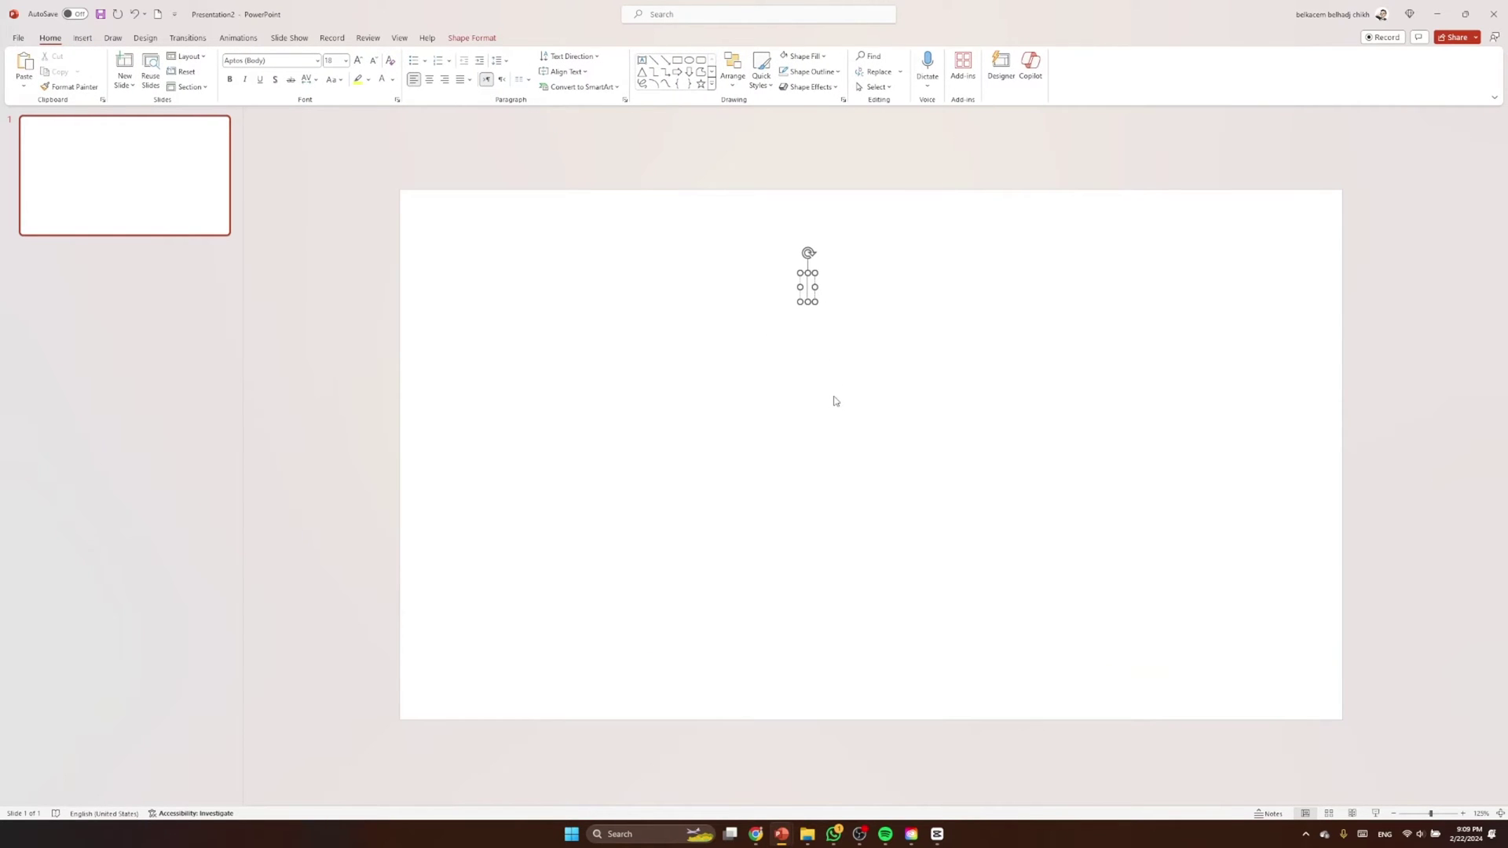
type("0")
key("Return")
Add the digits 1 through 8 below it, one per line
type("12")
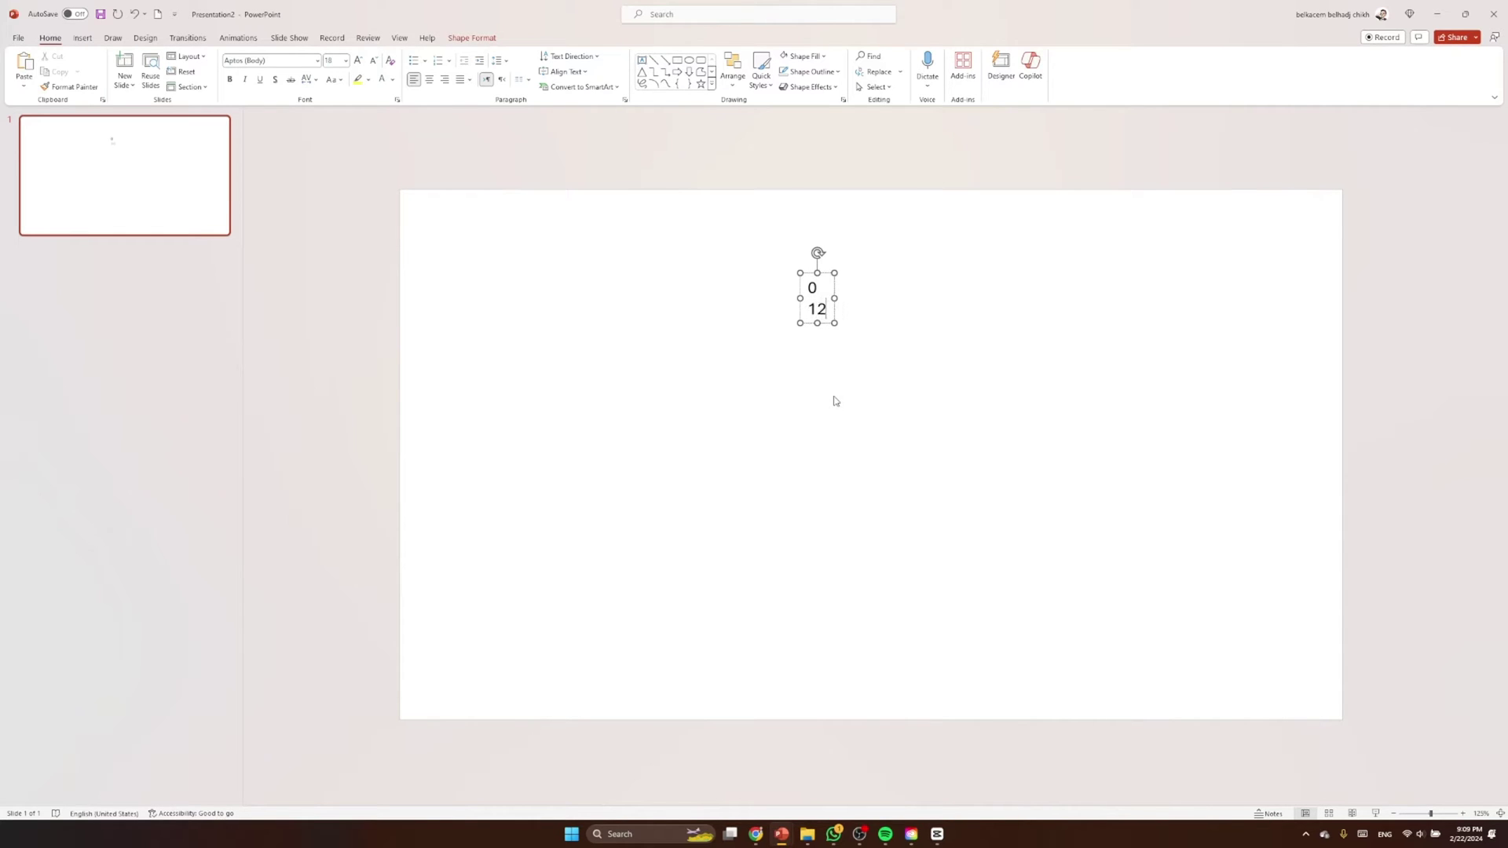
key("BackSpace")
key("Return")
type("2")
key("Return")
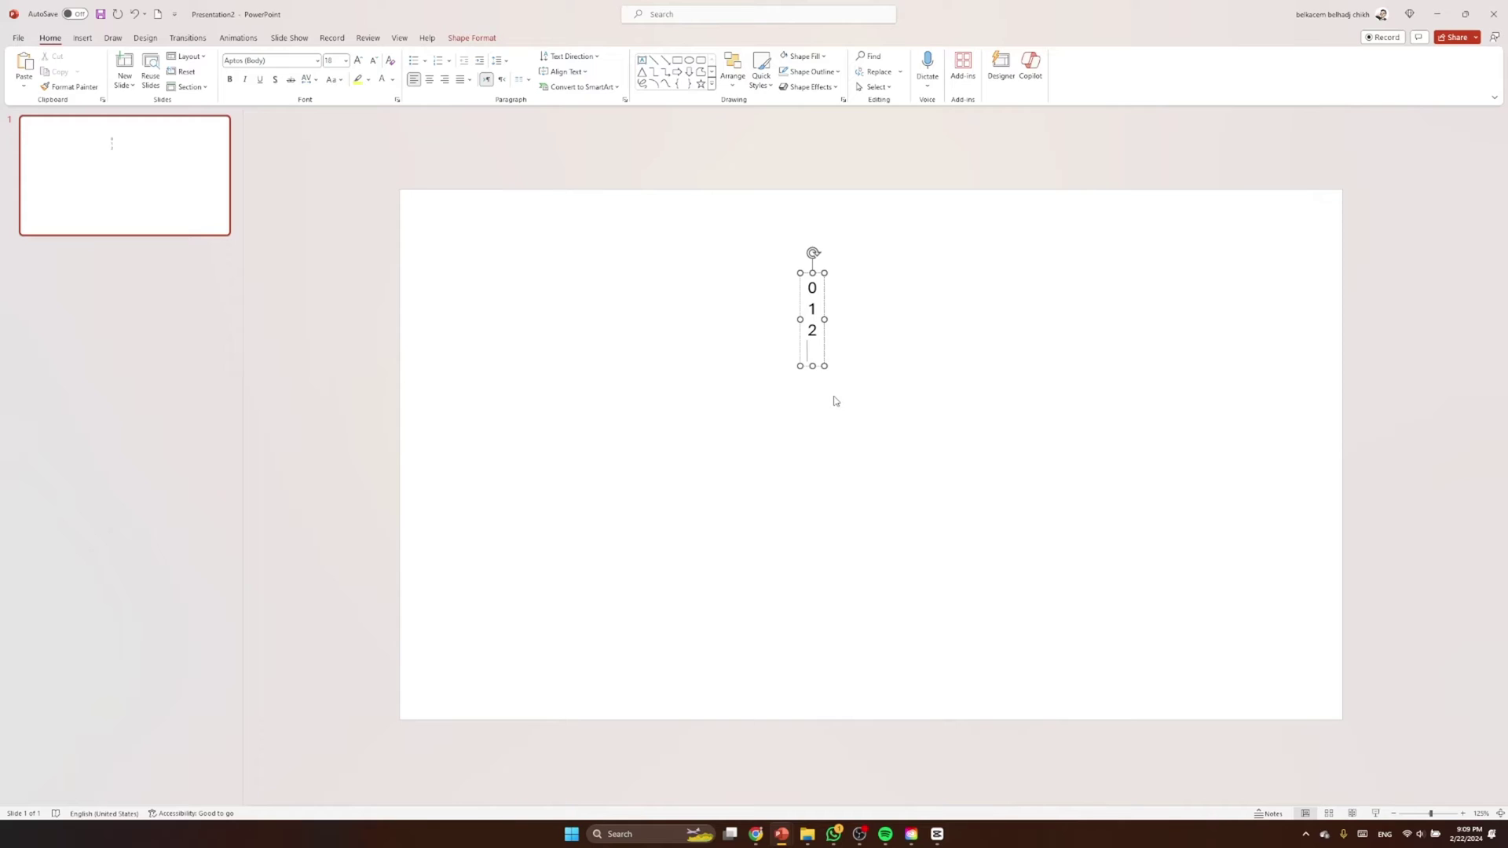
type("3")
key("Return")
type("4")
key("Return")
type("5")
key("Return")
type("6")
key("Return")
type("7")
key("Return")
type("8")
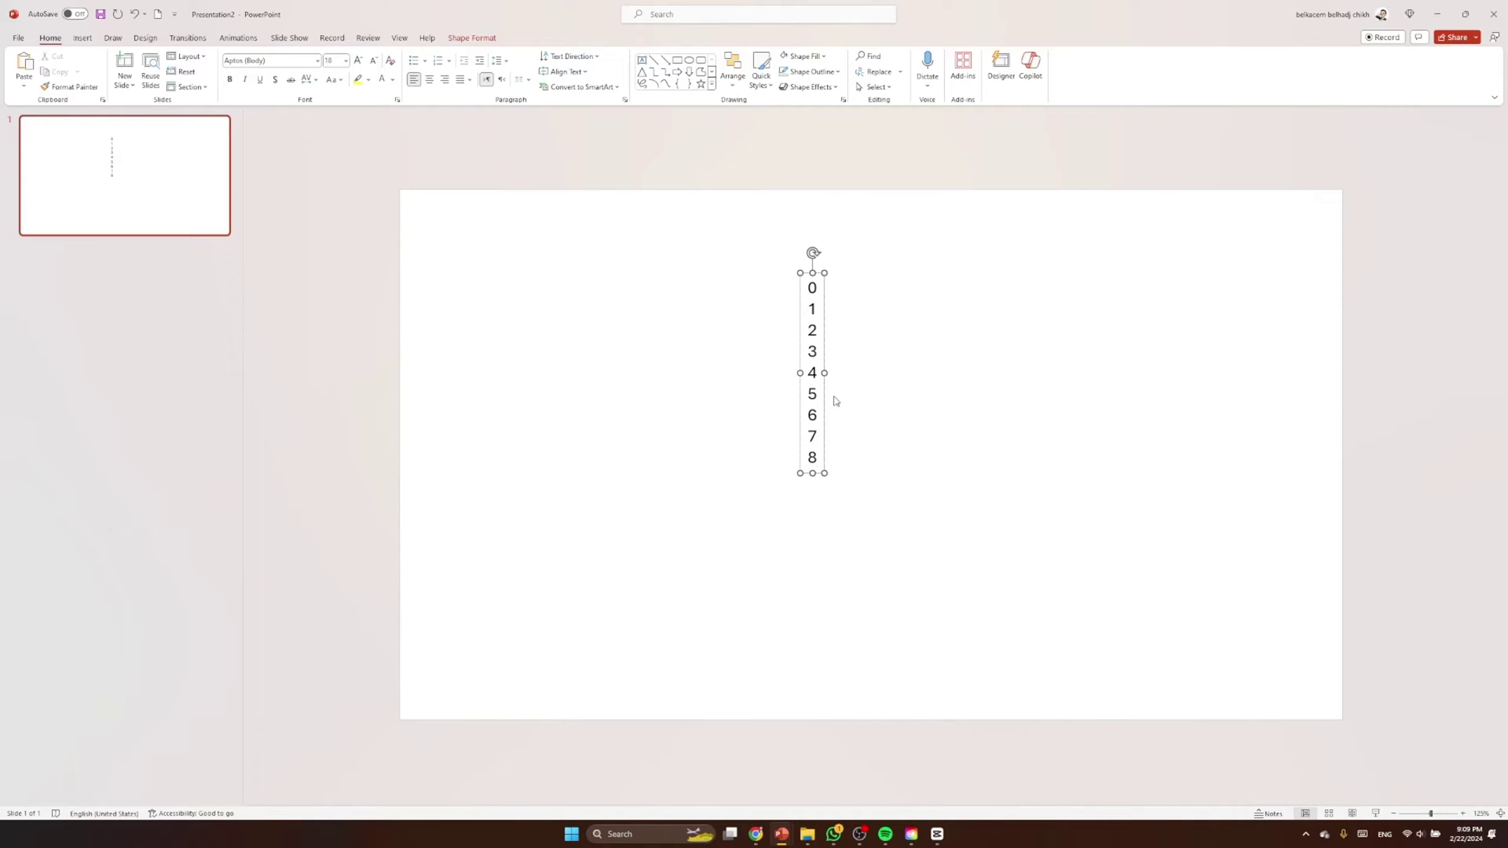
key("Return")
Centre the digits and set them in General Sans Semibold
left_click(859, 296)
left_click_drag(870, 249, 747, 543)
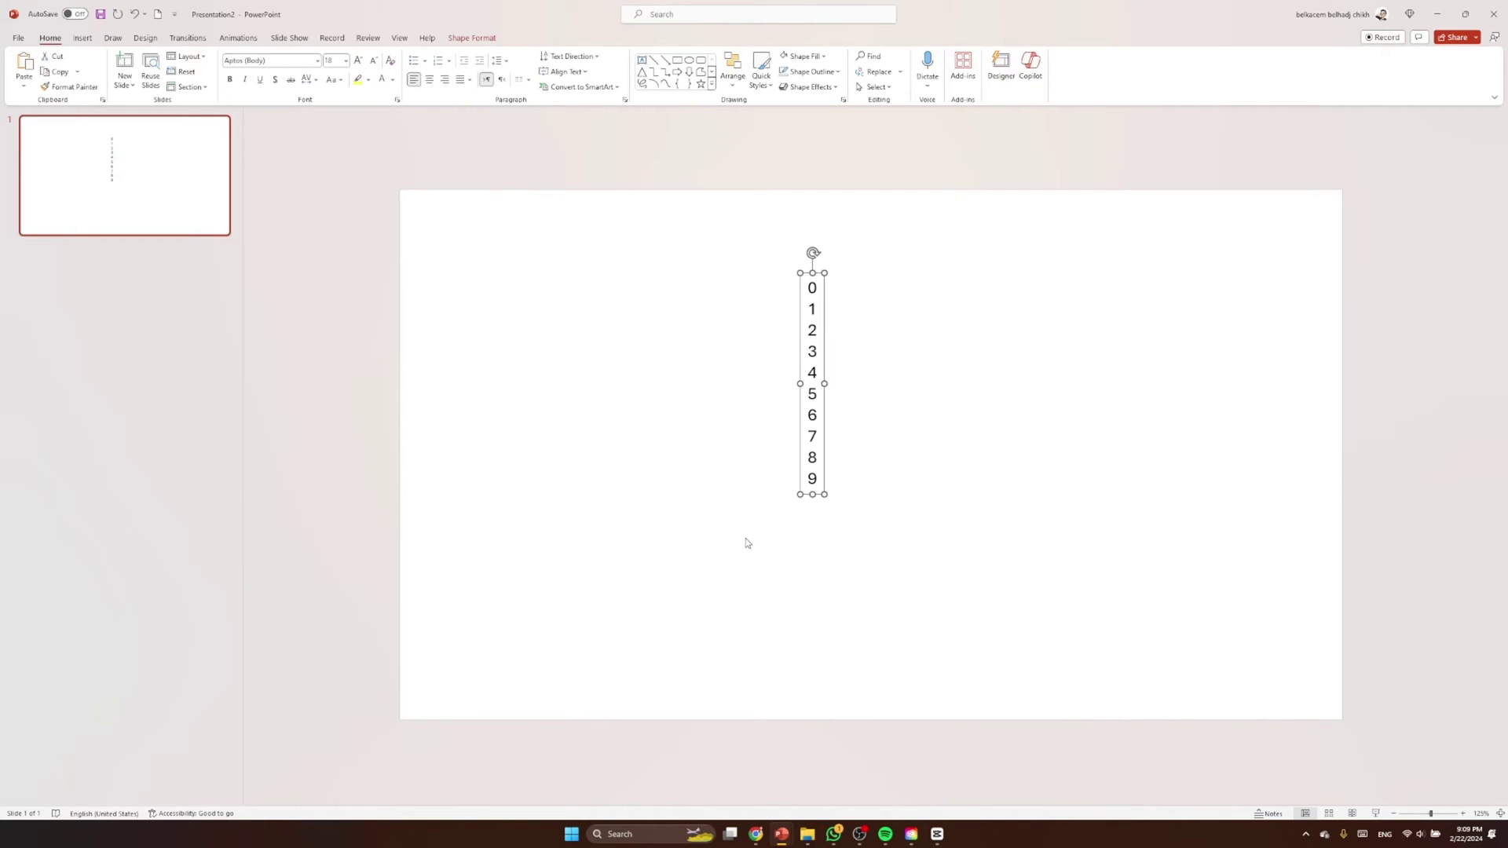
left_click(429, 80)
left_click(277, 62)
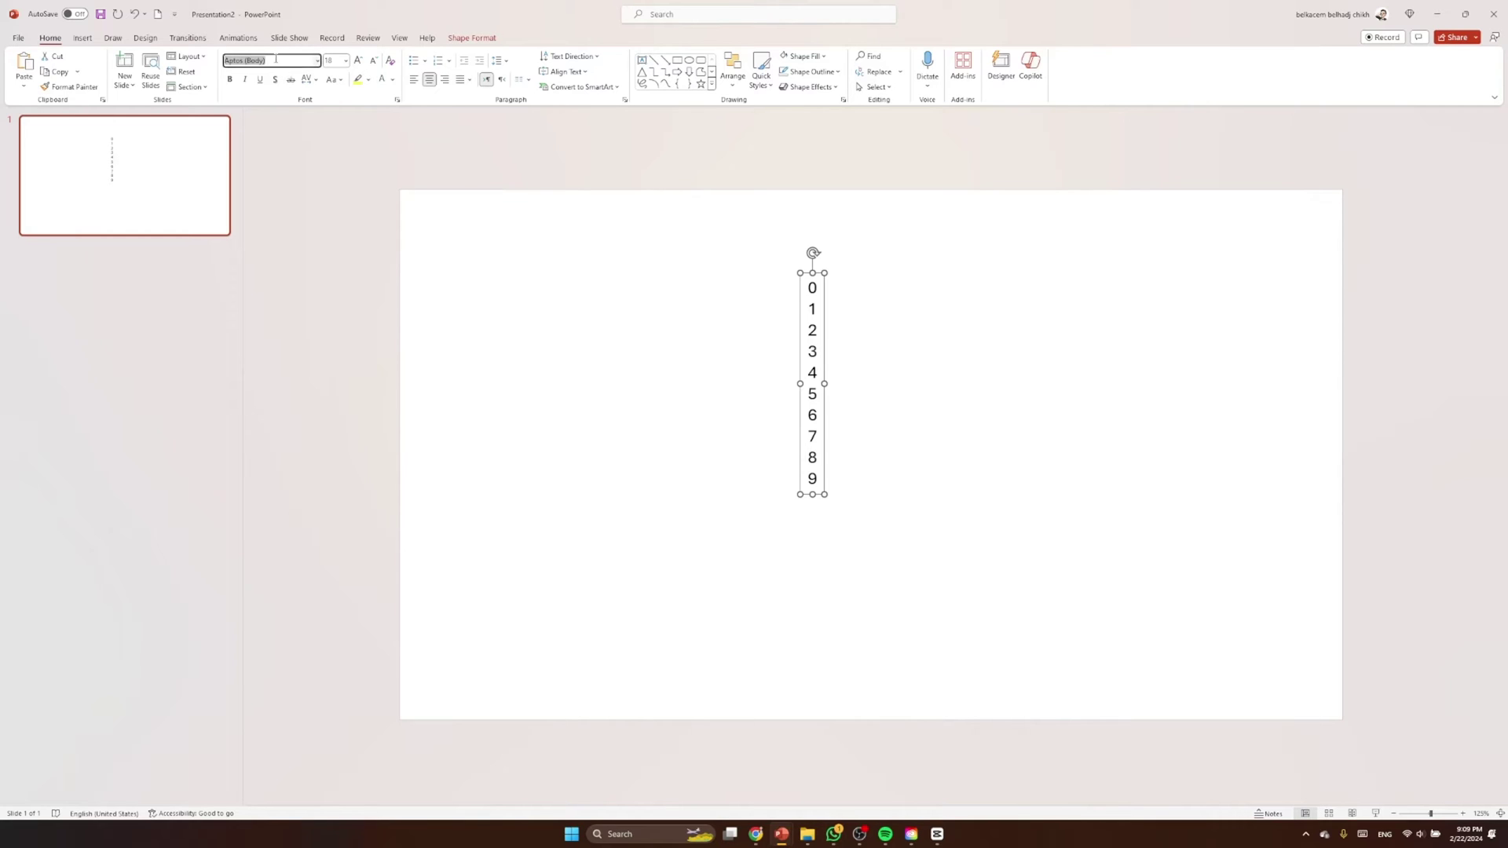
type("Gem")
type("neral Sans Semibold")
key("Return")
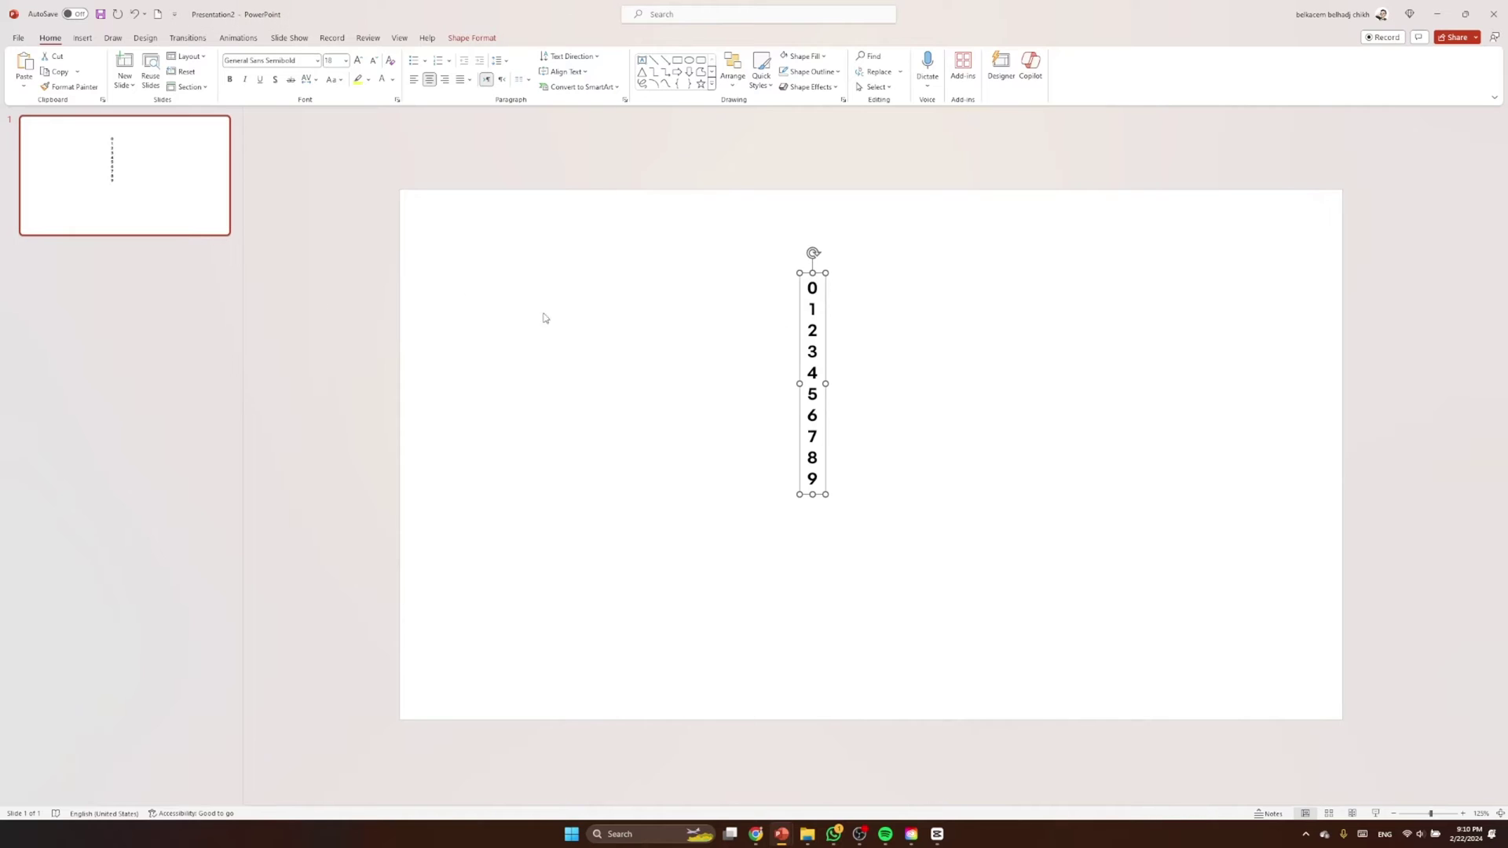
Enlarge the digits to about 207 pt with Increase Font Size
left_click(358, 62)
left_click(359, 61)
left_click(358, 62)
left_click(358, 62)
left_click(358, 61)
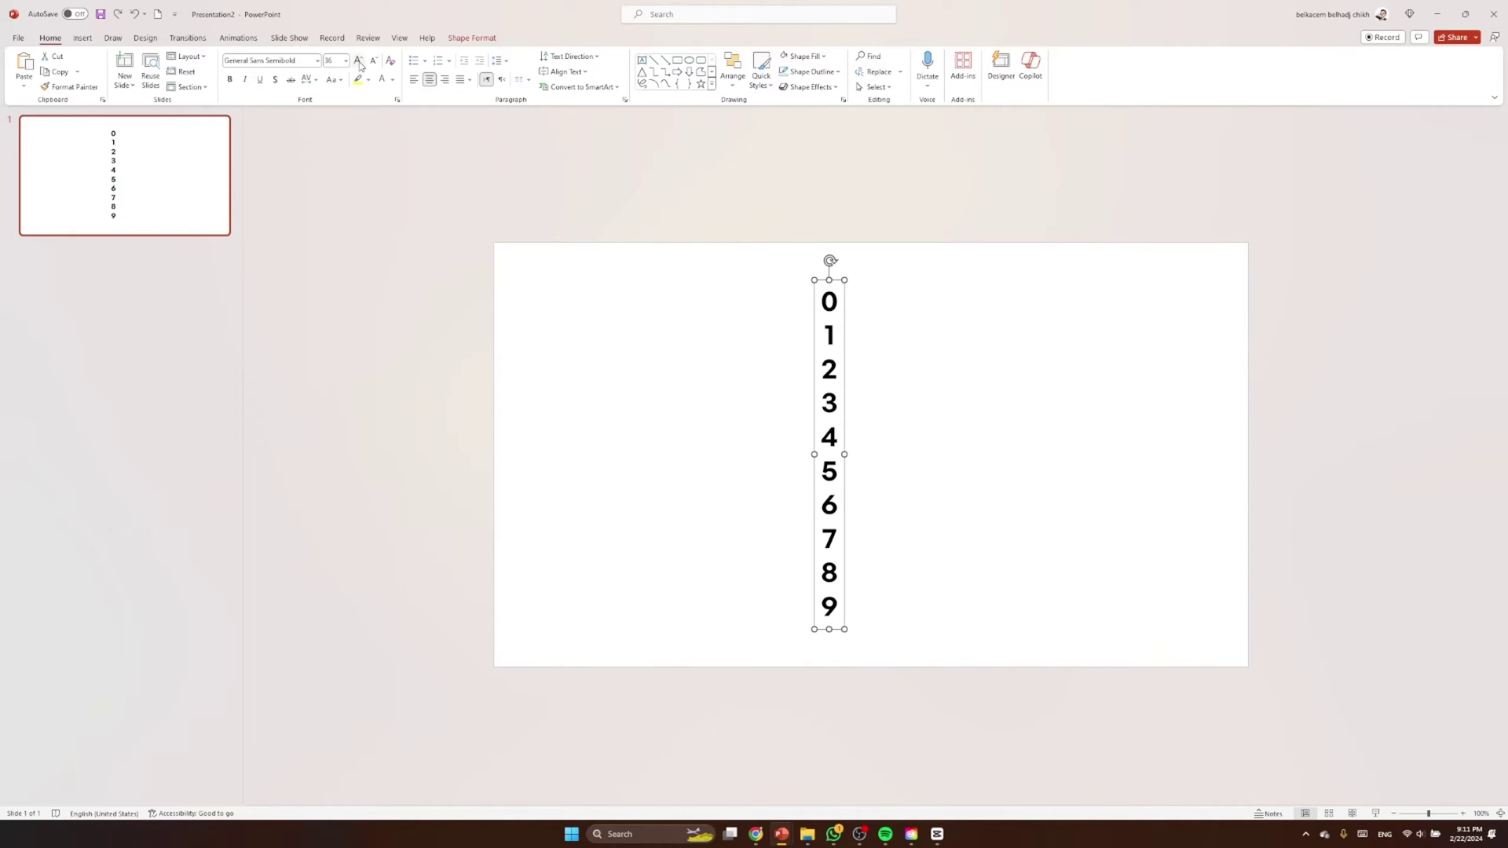
left_click(358, 61)
left_click(358, 62)
left_click(358, 62)
left_click(358, 61)
left_click(359, 61)
left_click(359, 61)
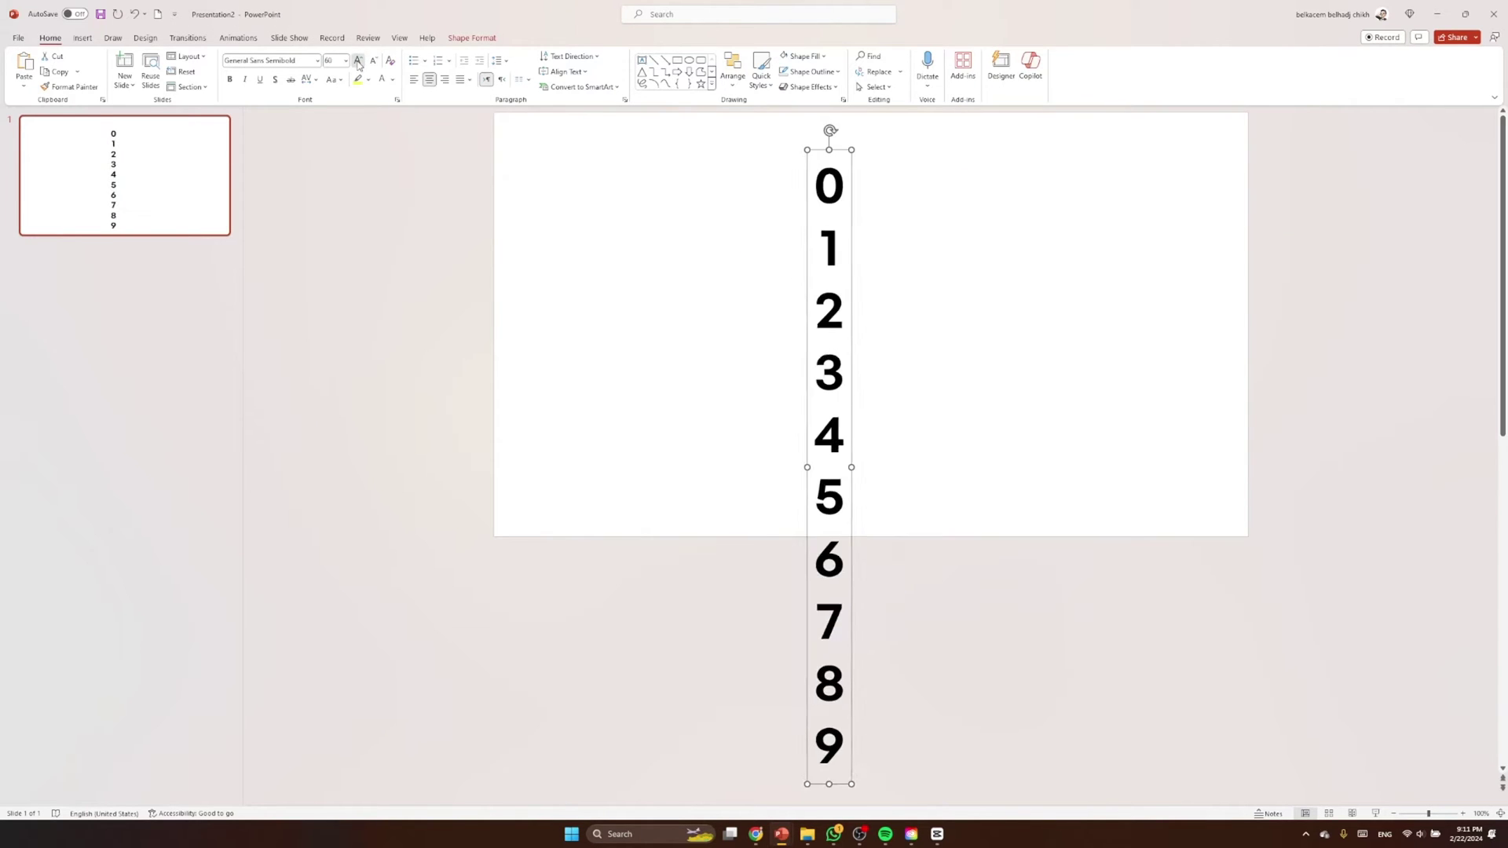
left_click(359, 61)
left_click(358, 62)
left_click(359, 61)
left_click(359, 62)
left_click(358, 61)
left_click(358, 62)
left_click(359, 61)
left_click(358, 61)
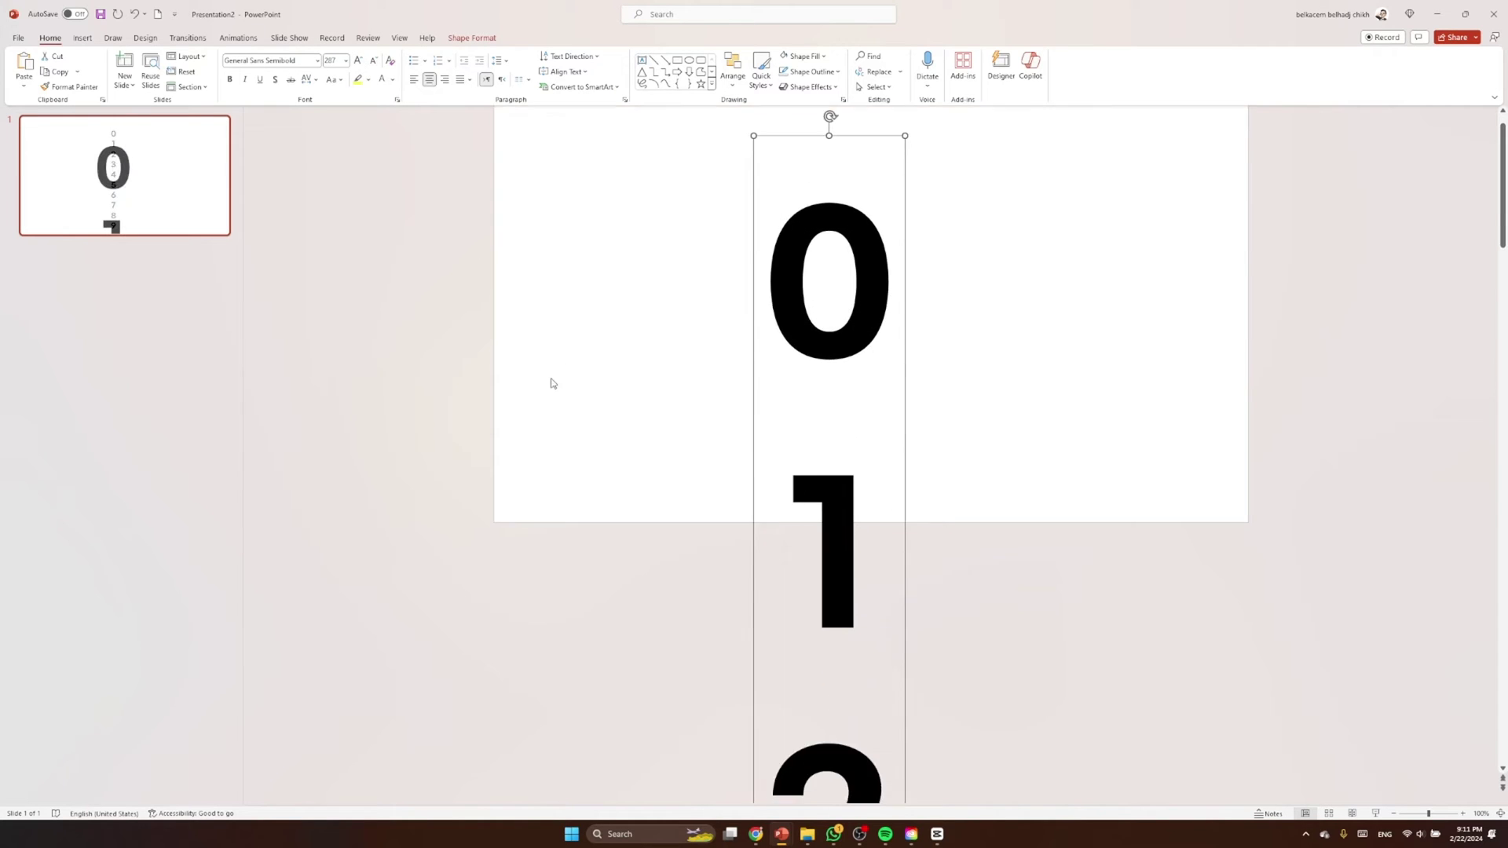
Move the tall digit column up and right onto the slide
scroll(548, 380, "down", 5)
scroll(547, 376, "down", 3)
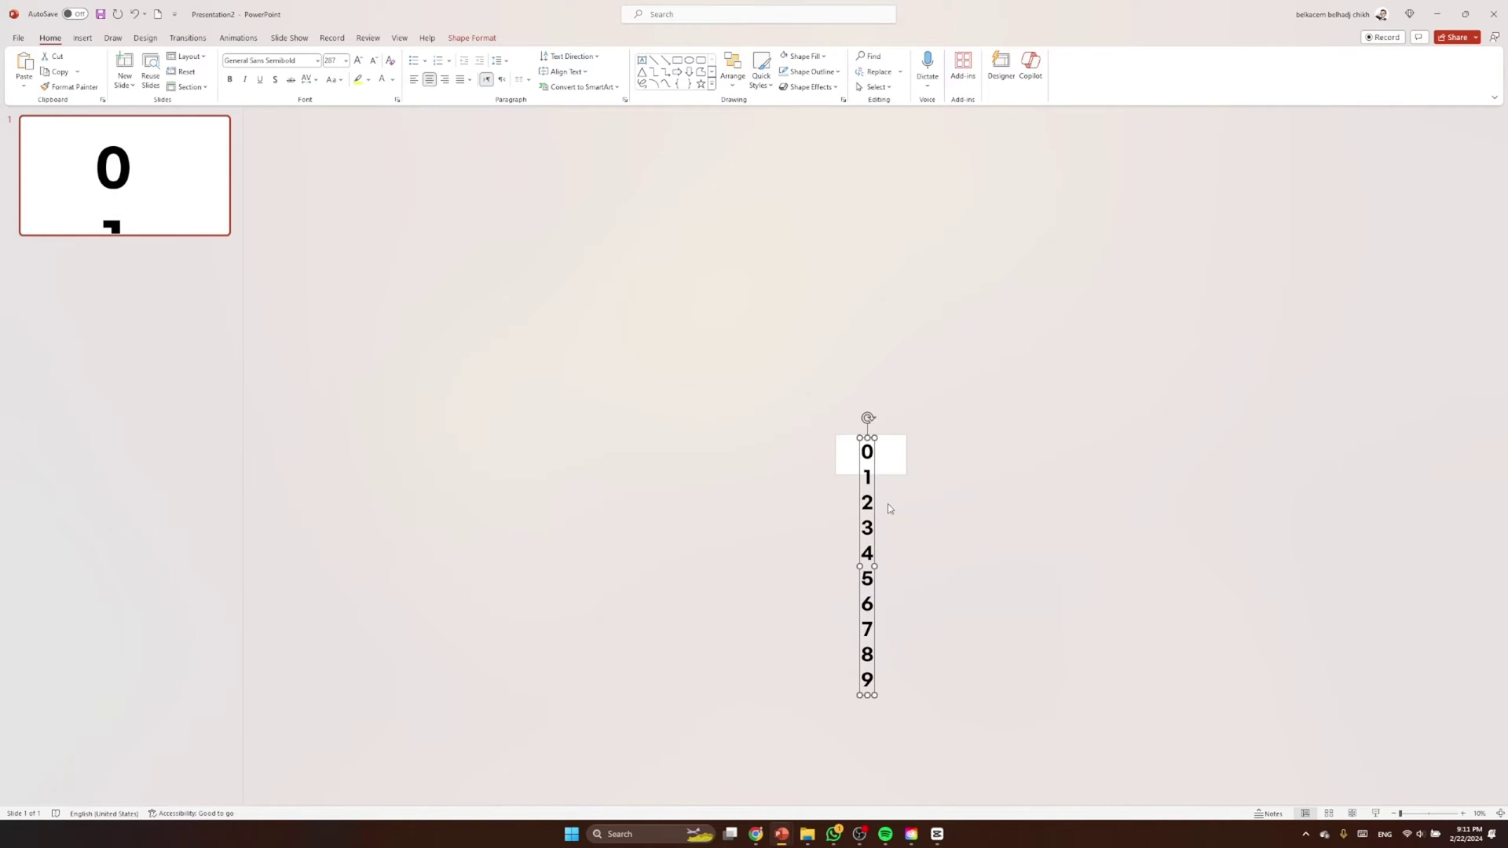
left_click_drag(876, 505, 892, 456)
scroll(904, 459, "up", 3)
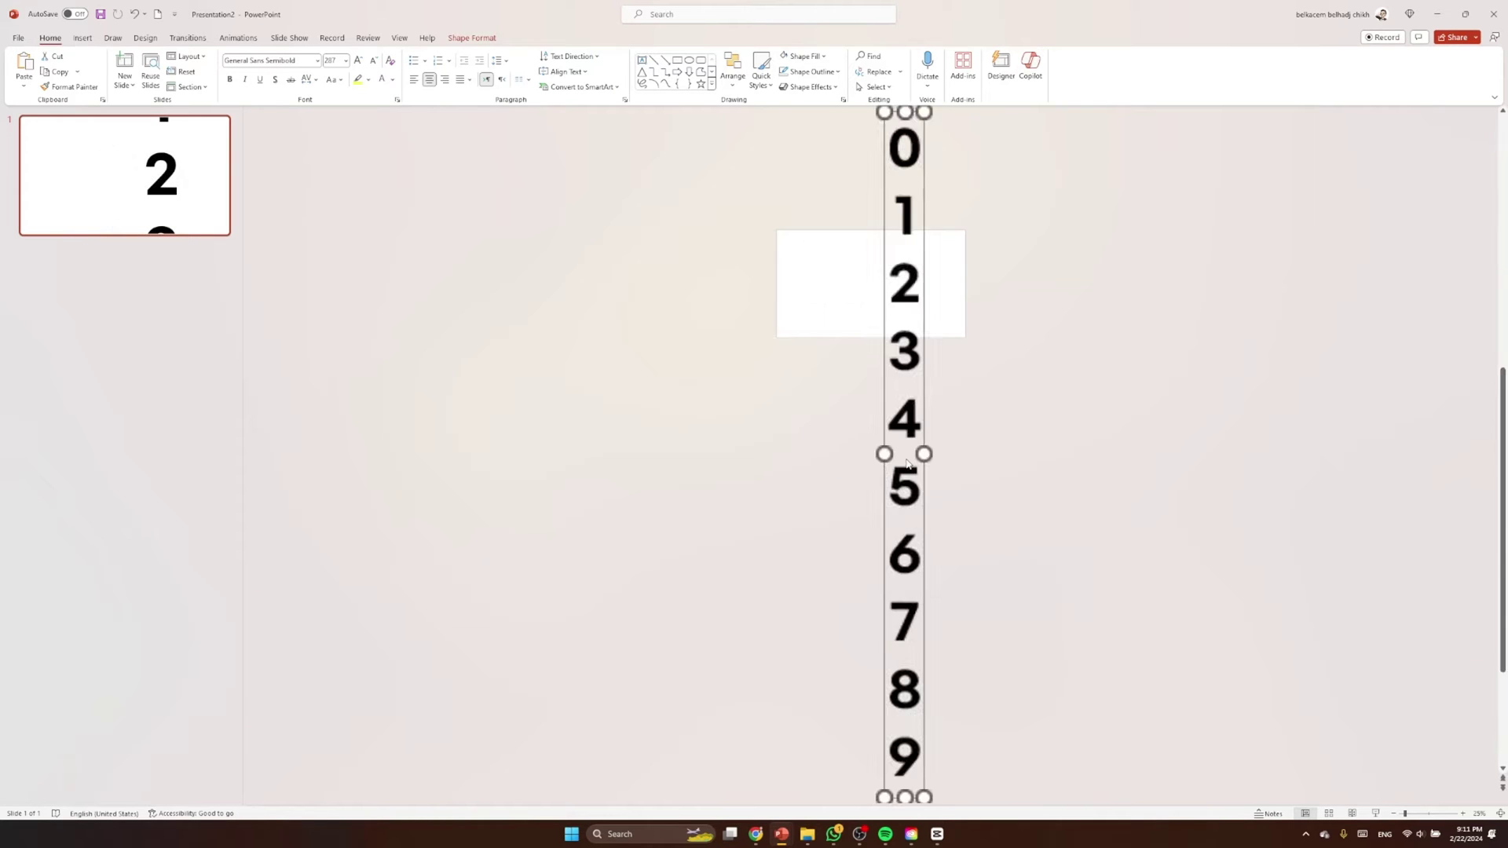
scroll(907, 463, "down", 3)
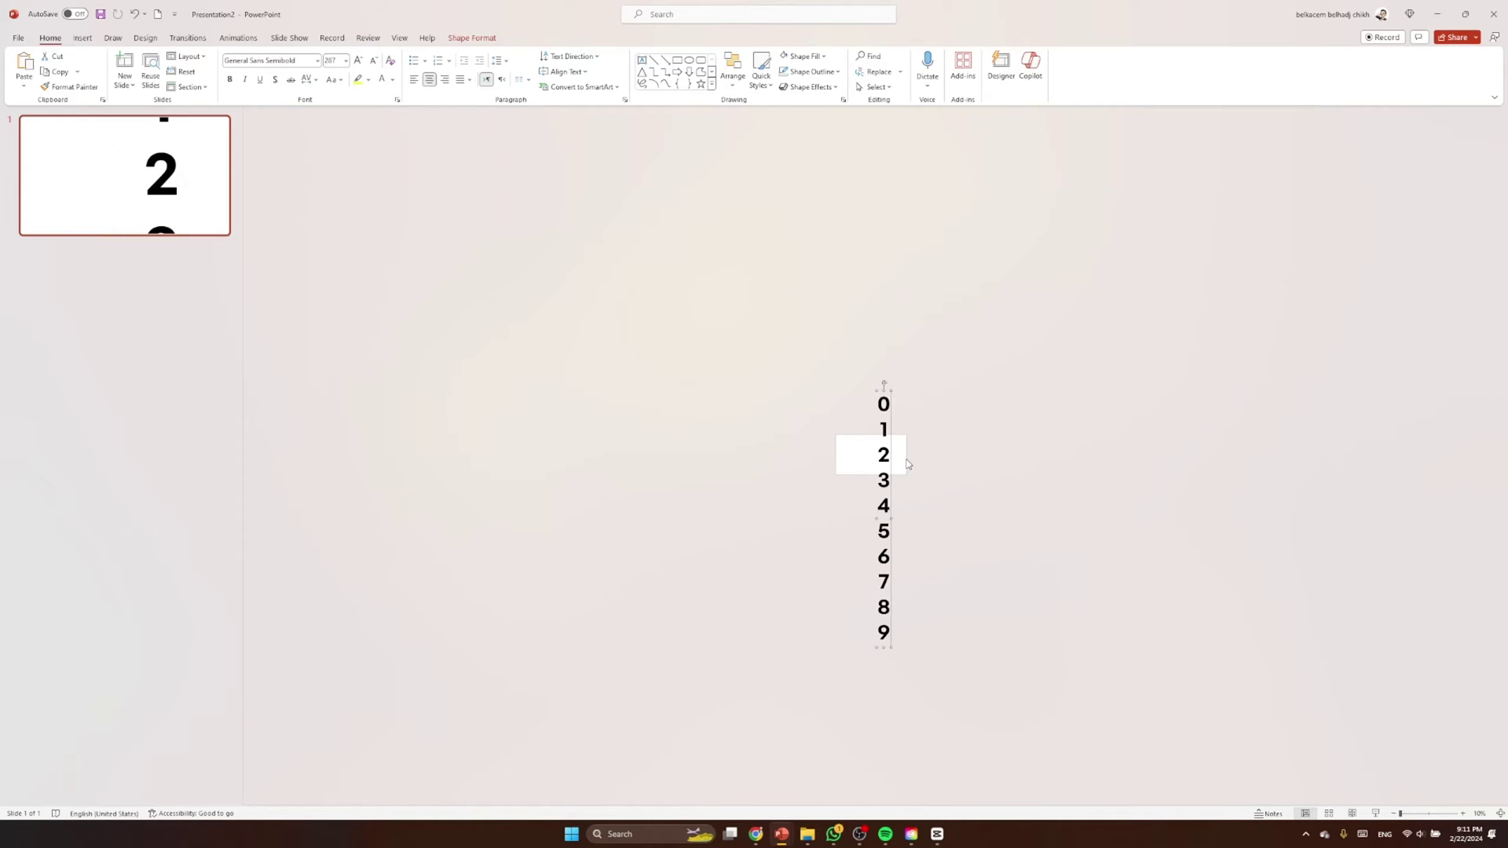
Draw a tall rectangle over the digit column
left_click(82, 38)
left_click(260, 66)
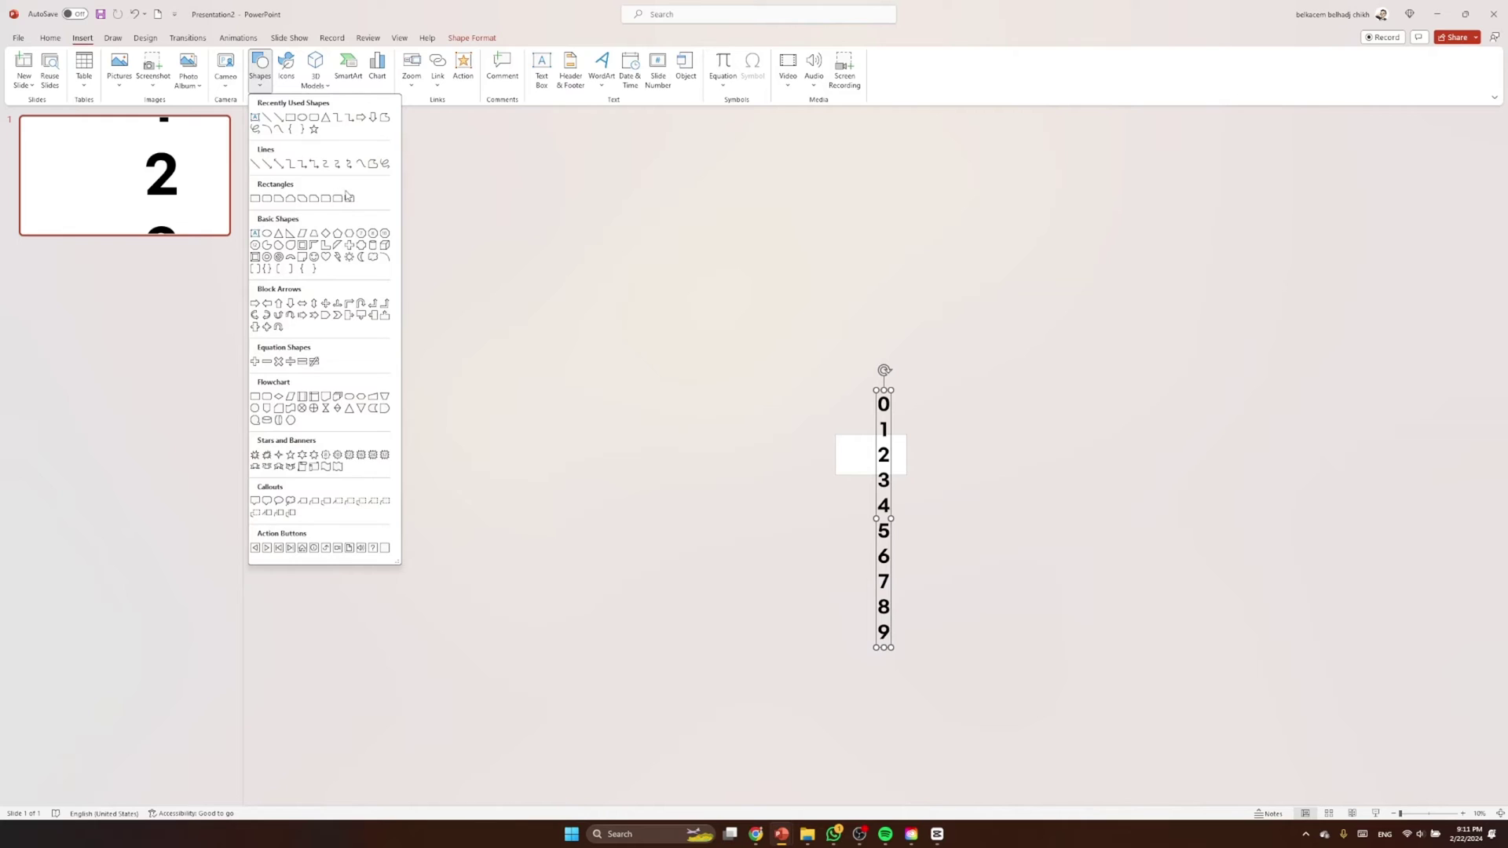
left_click(290, 118)
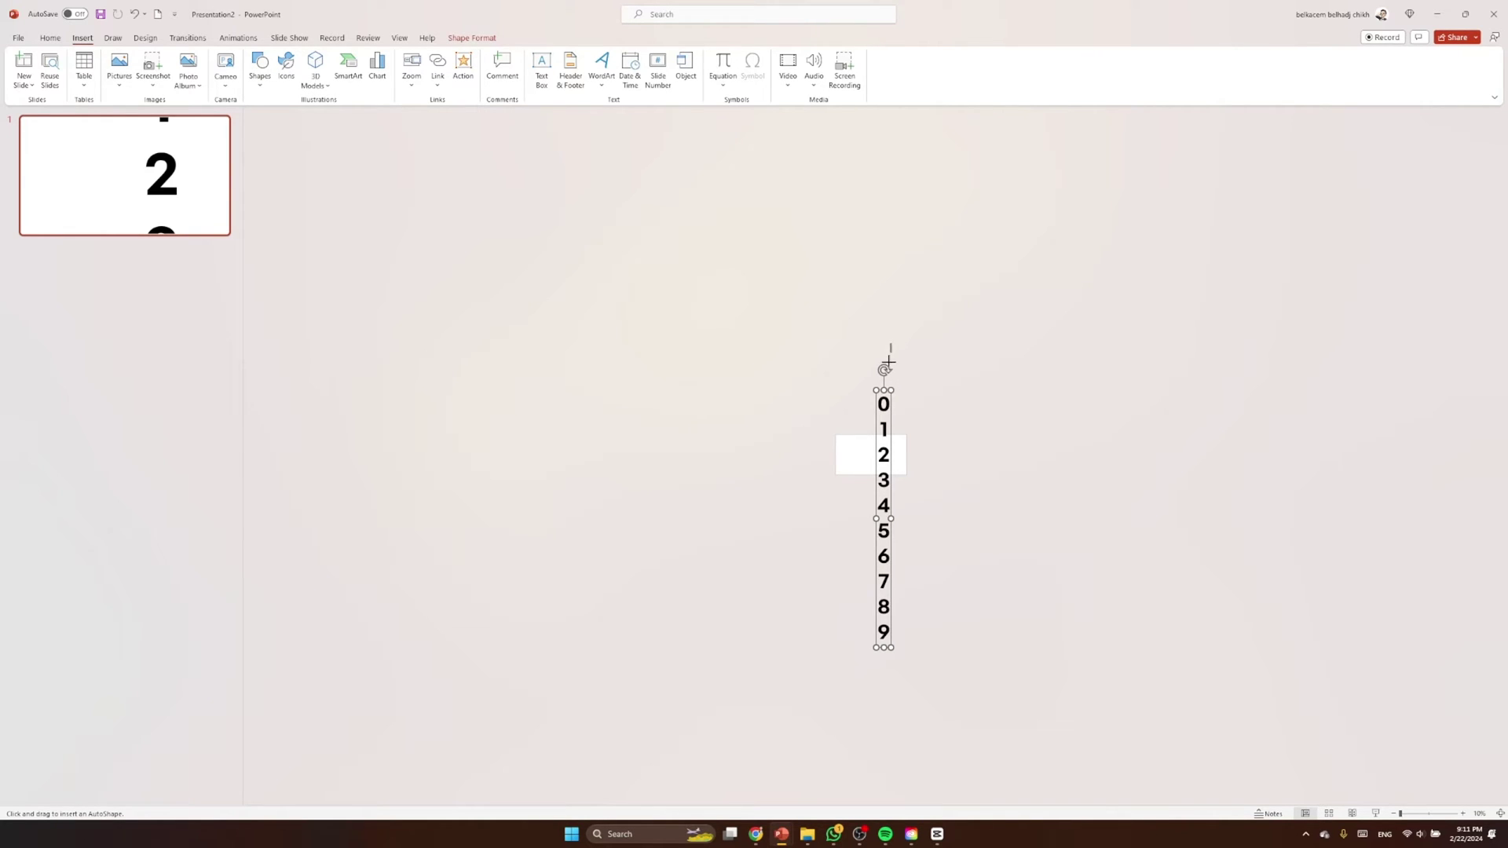
left_click_drag(890, 361, 875, 705)
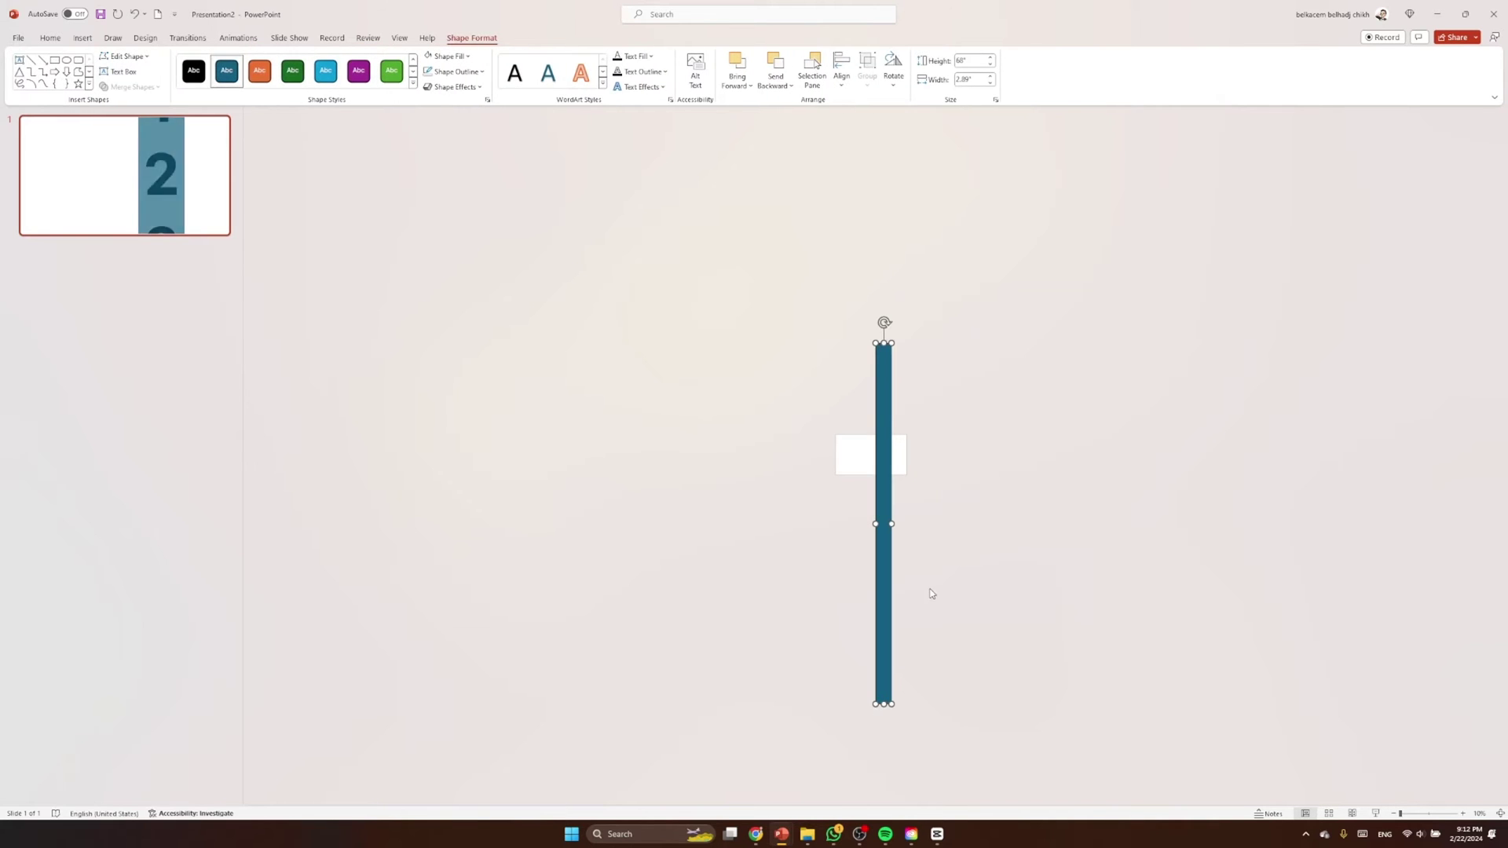
Combine the rectangle with the digits so the numbers are cut out of it
left_click_drag(914, 306, 818, 754)
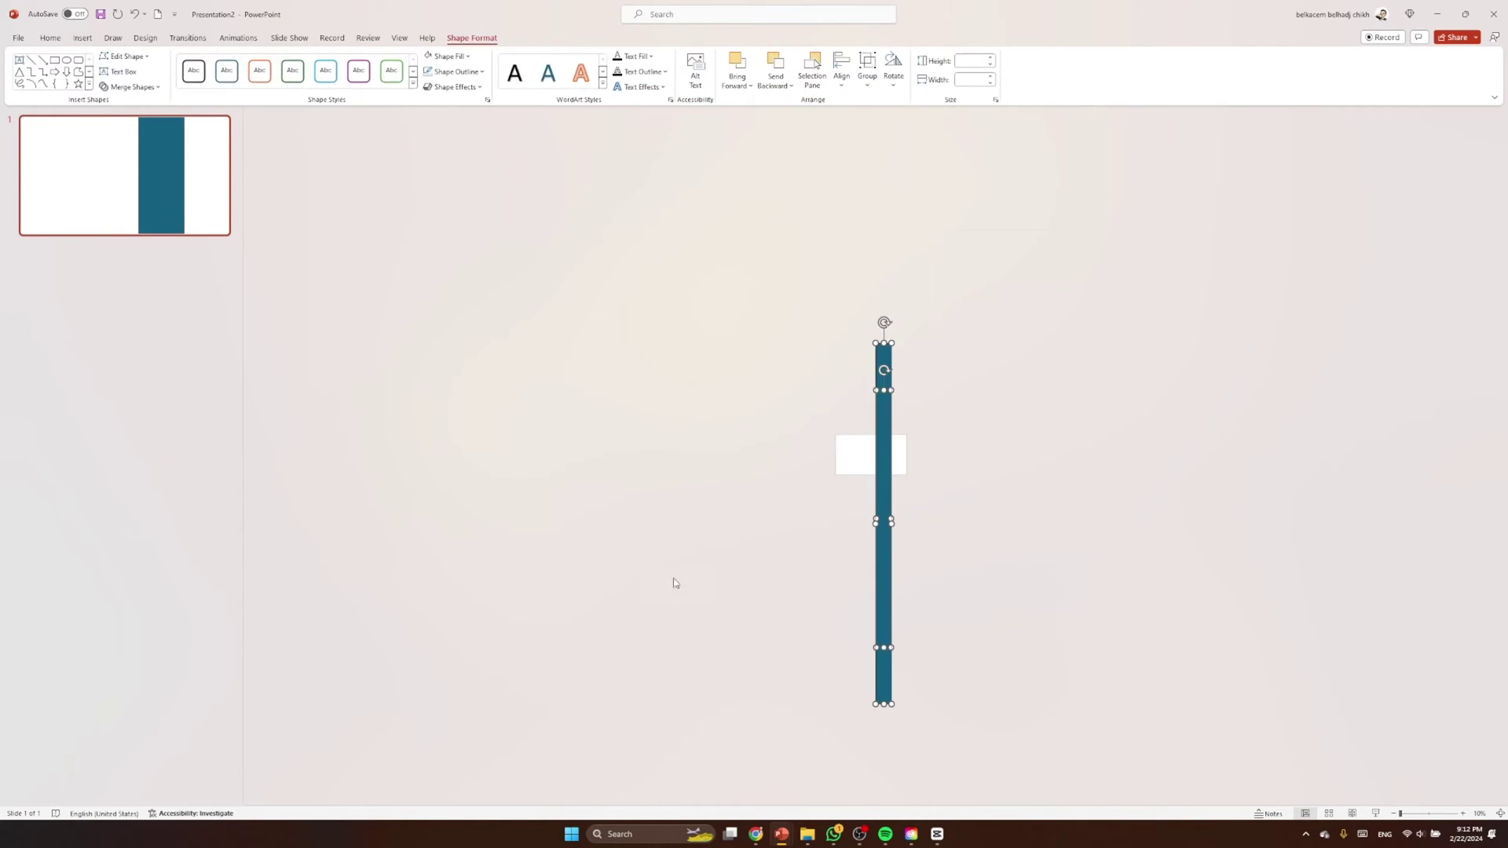
left_click(114, 84)
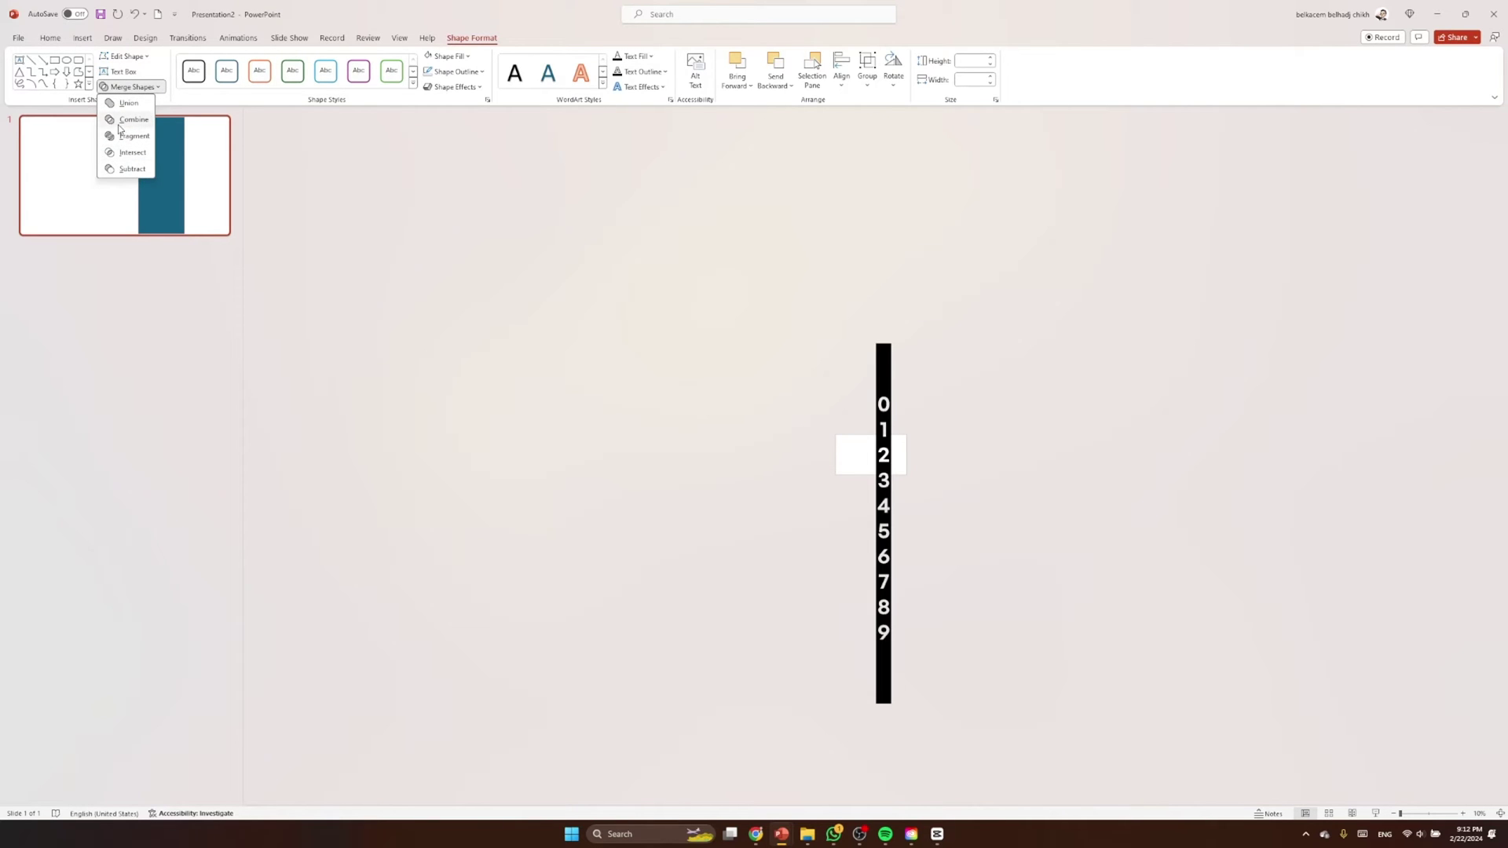
left_click(119, 124)
scroll(808, 558, "up", 3)
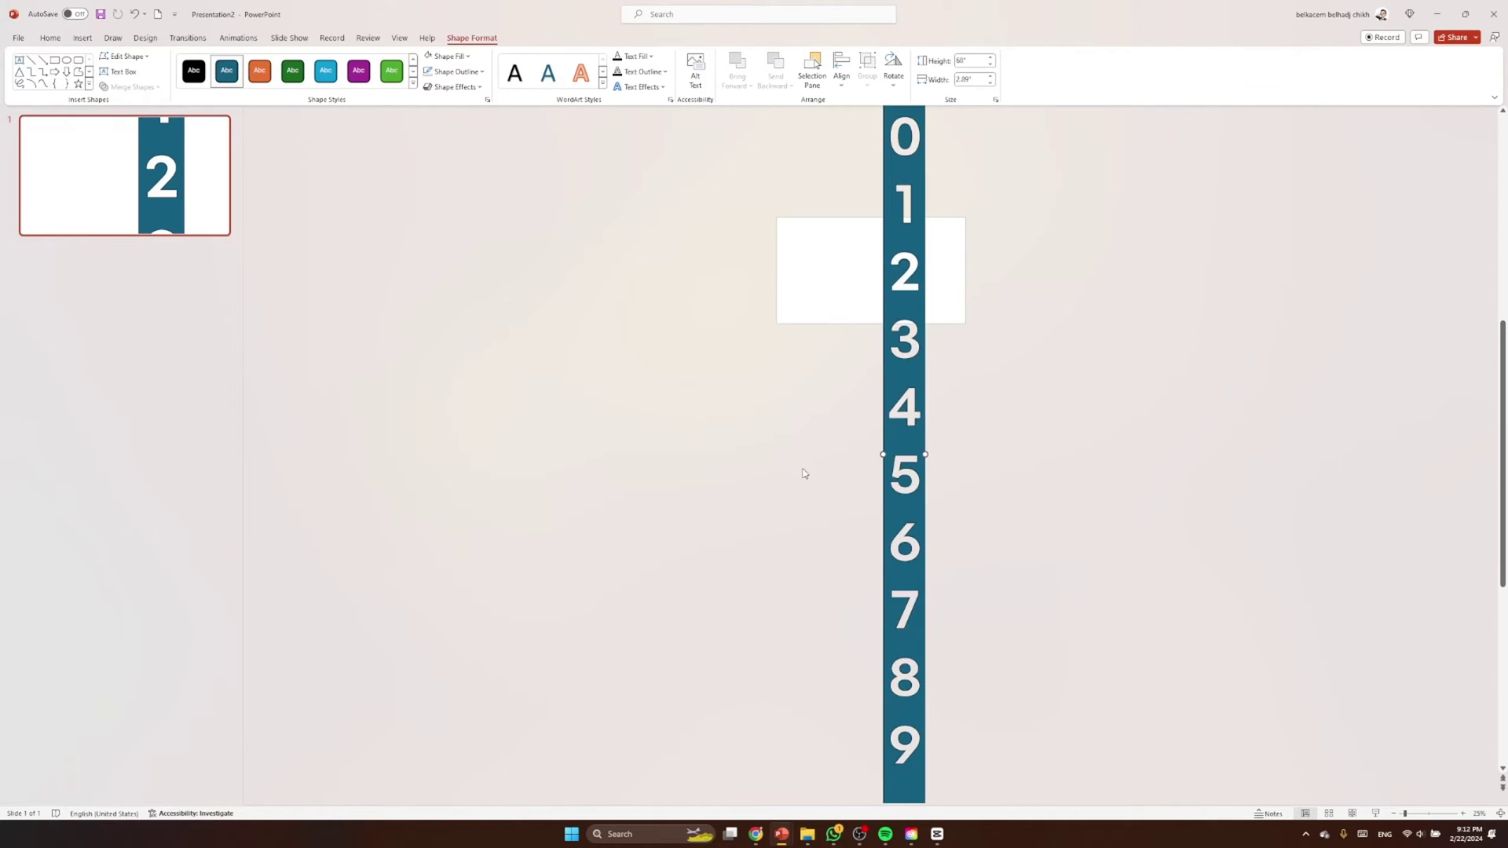
Remove the outline from the teal digit strip
left_click(455, 72)
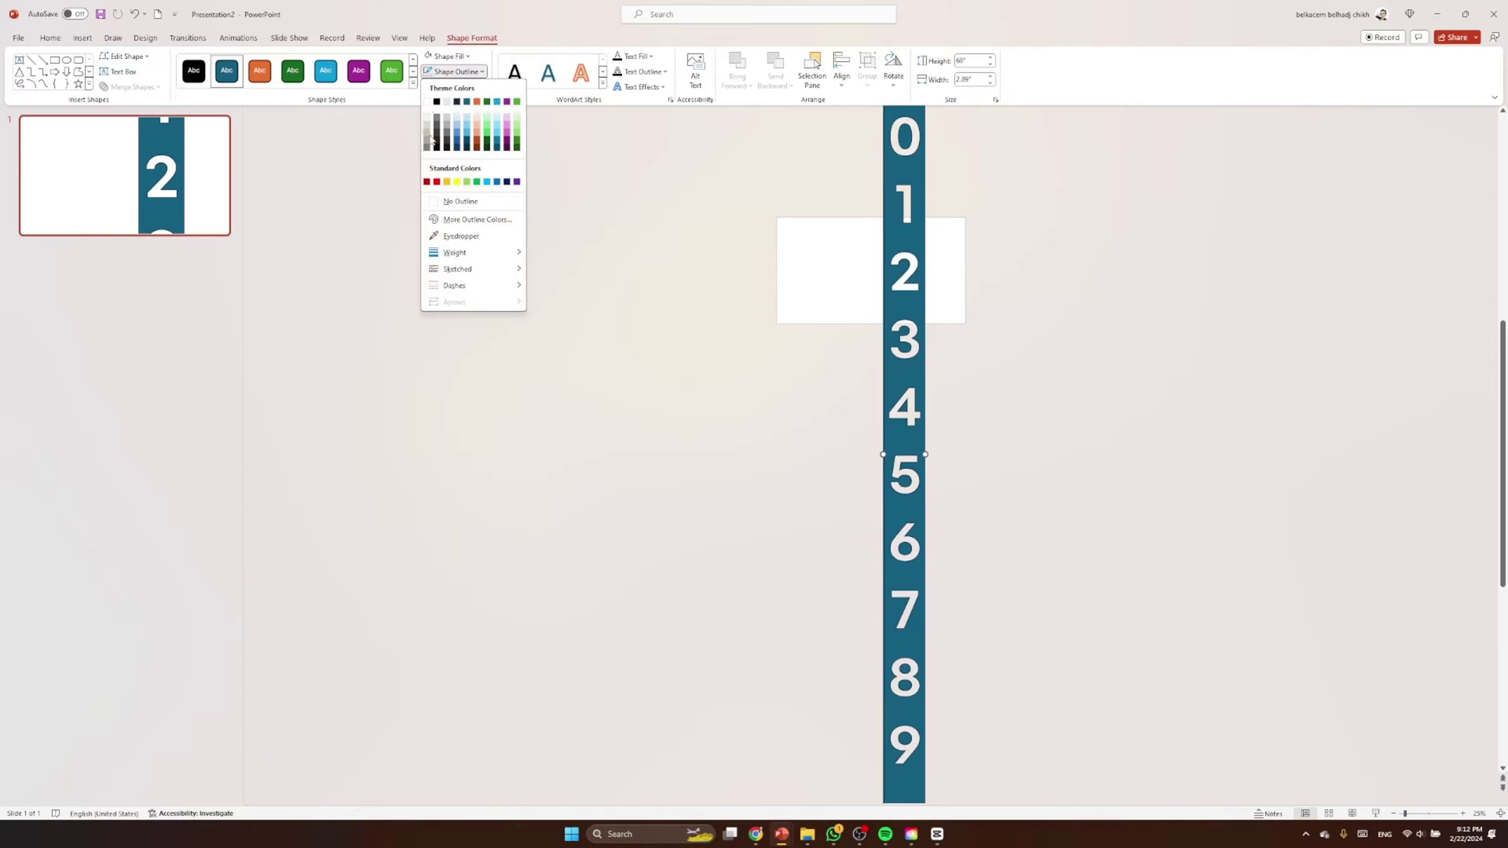
left_click(462, 202)
scroll(941, 318, "up", 2)
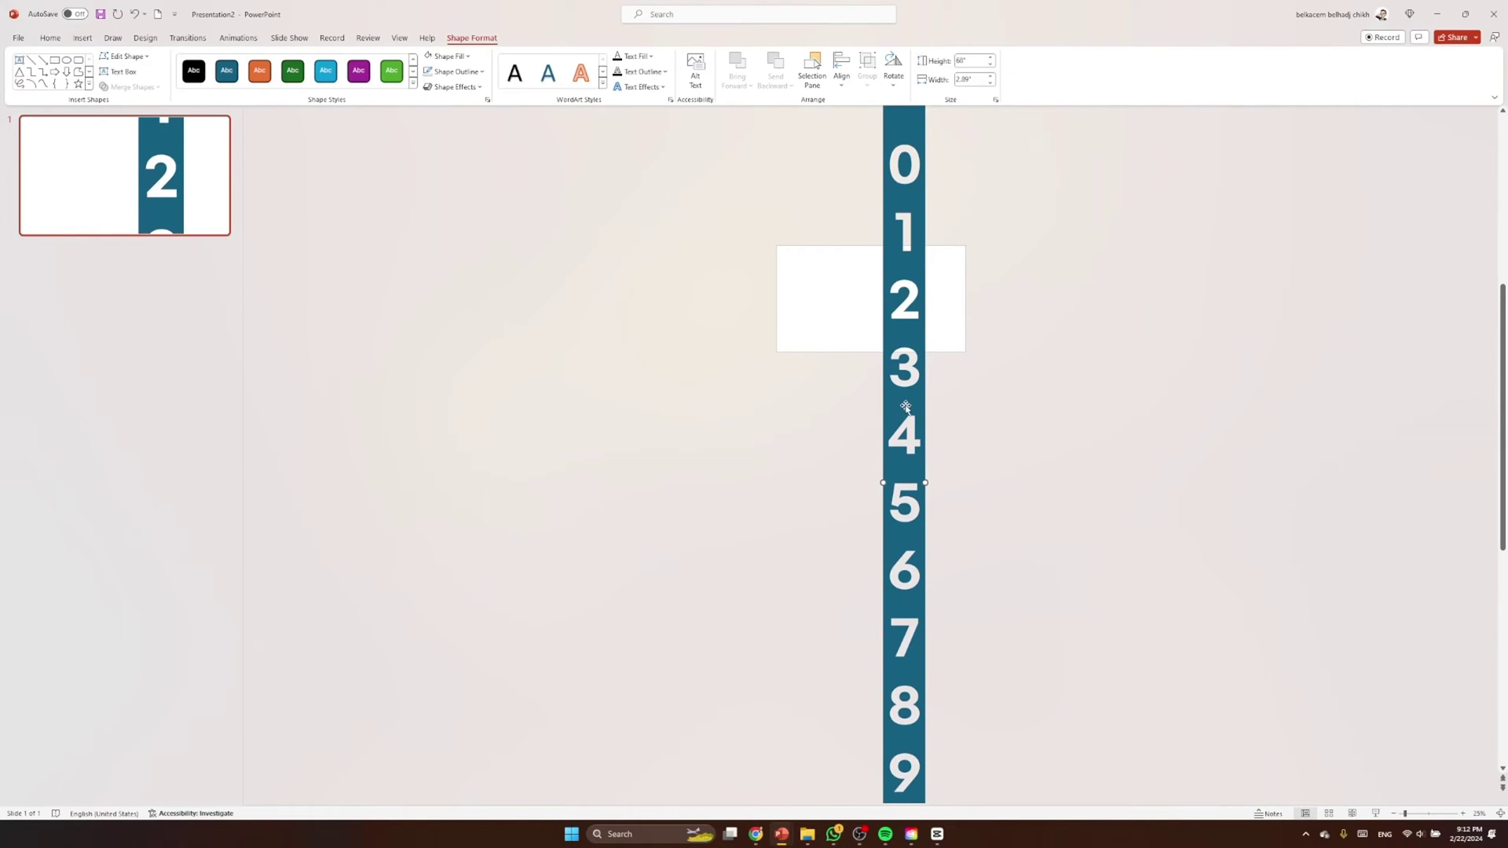
Duplicate the digit strip beside the original and shift it slightly right into position
left_click_drag(892, 340, 929, 348)
scroll(923, 346, "up", 2)
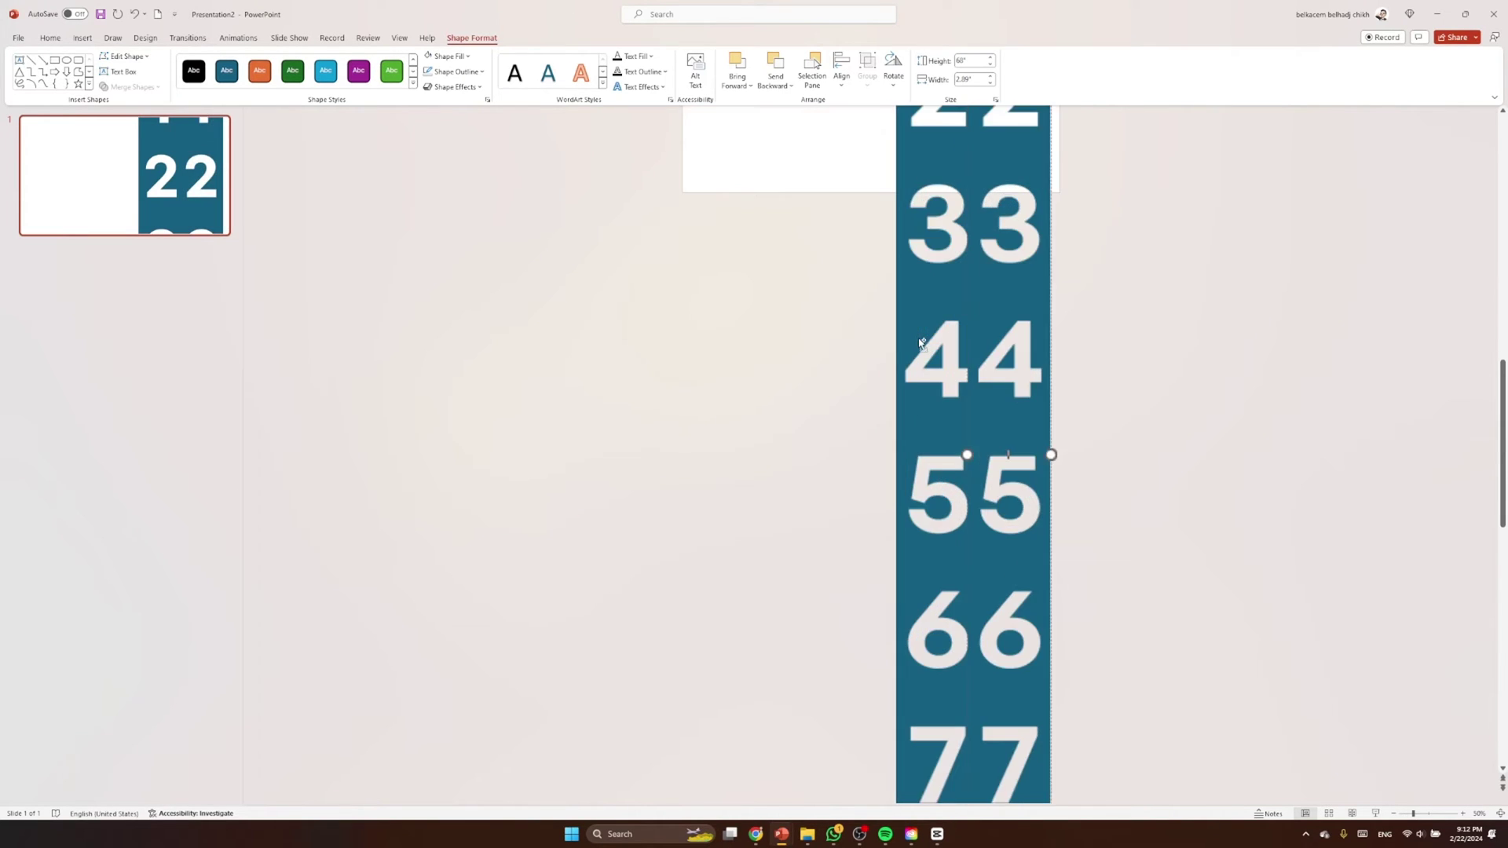
scroll(1023, 346, "up", 3)
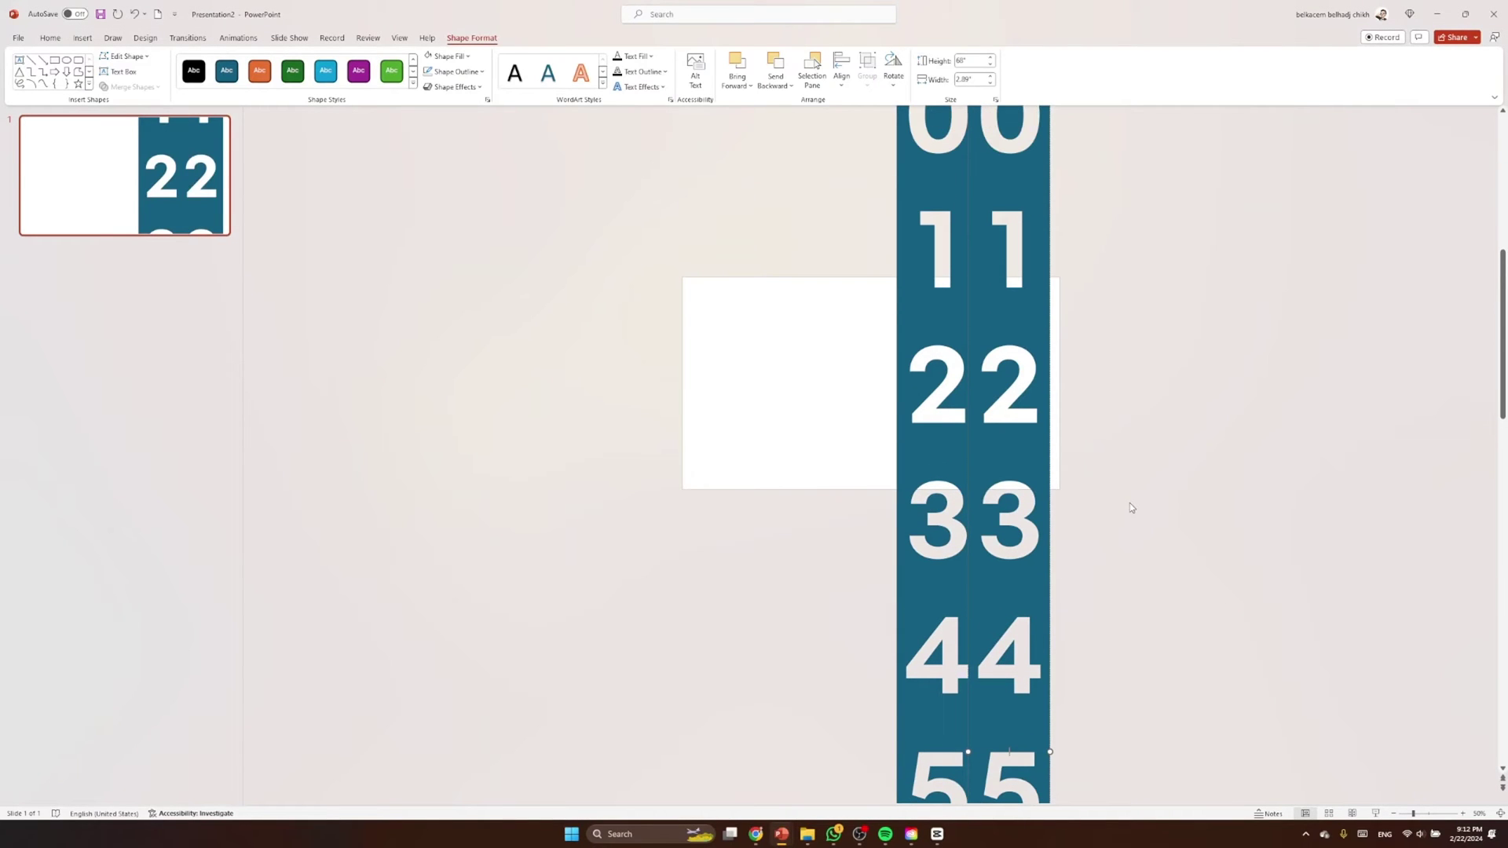
left_click(1161, 419)
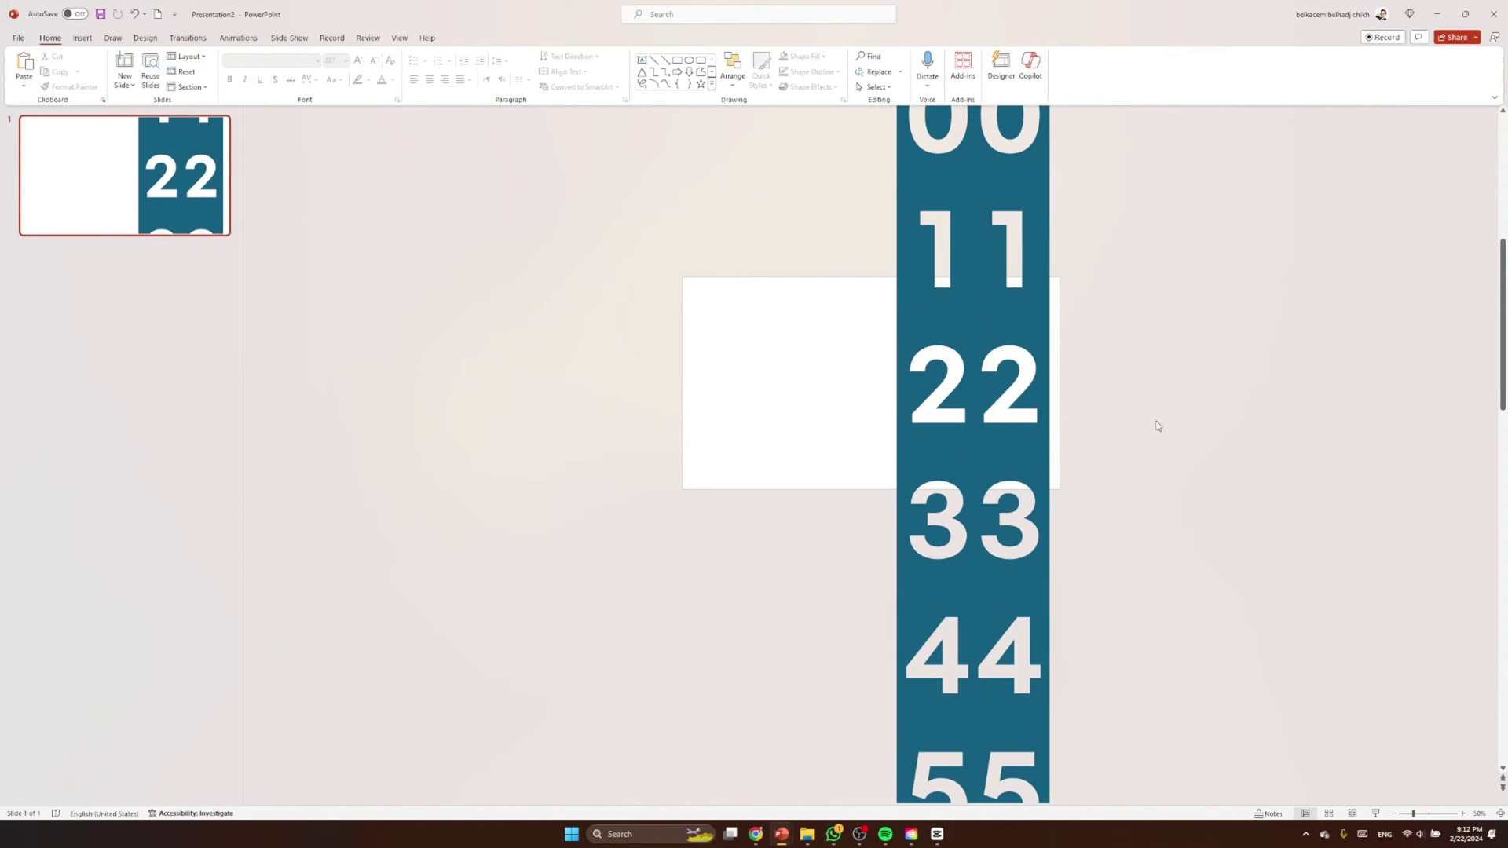
left_click(1019, 464)
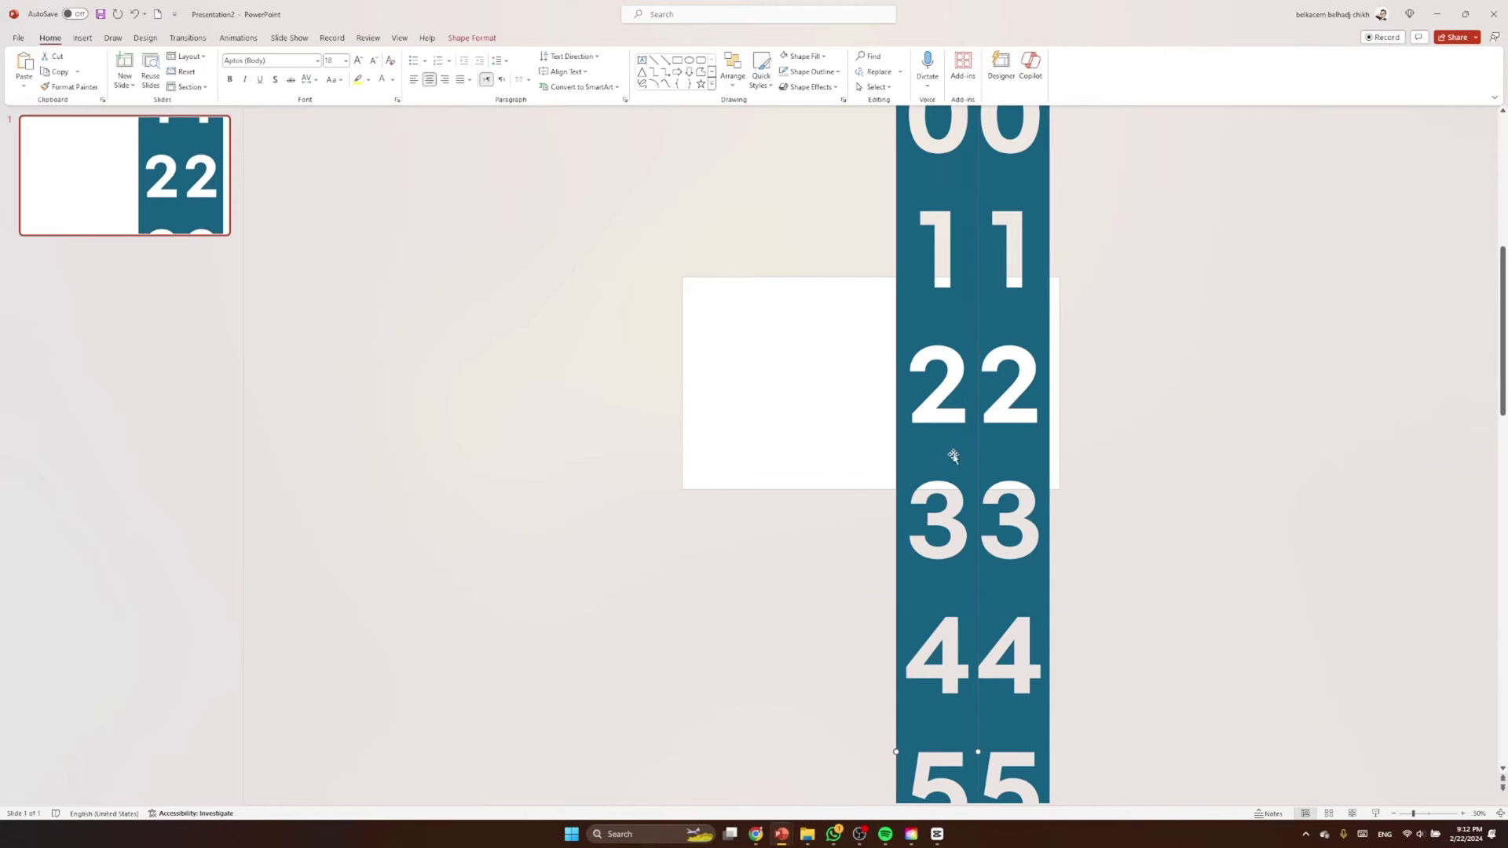
left_click_drag(936, 458, 1016, 452)
left_click(1136, 413)
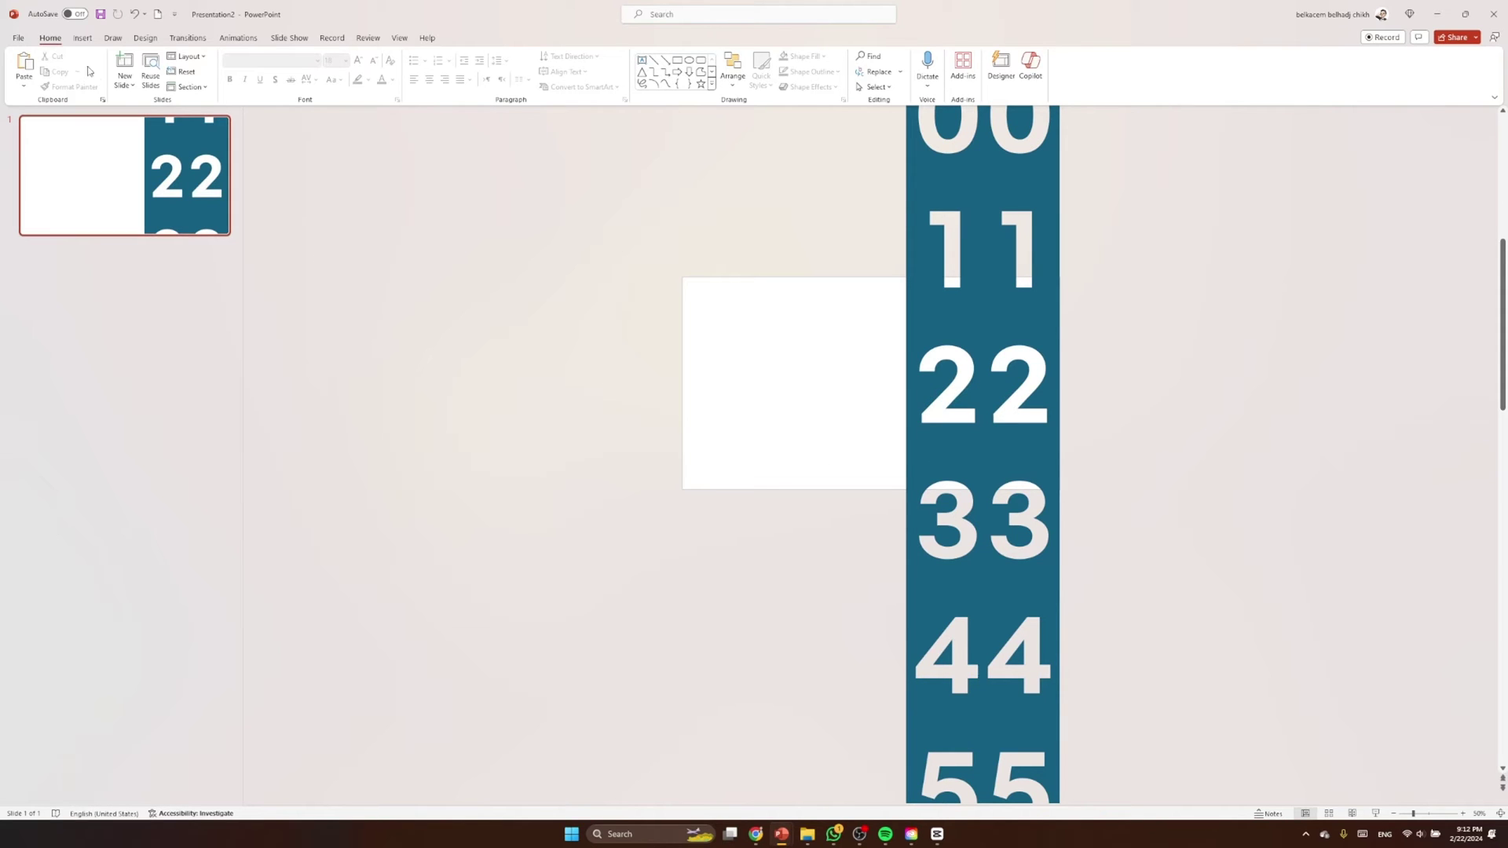
Draw a rectangle over the white area left of the digit strip
left_click(82, 39)
left_click(260, 69)
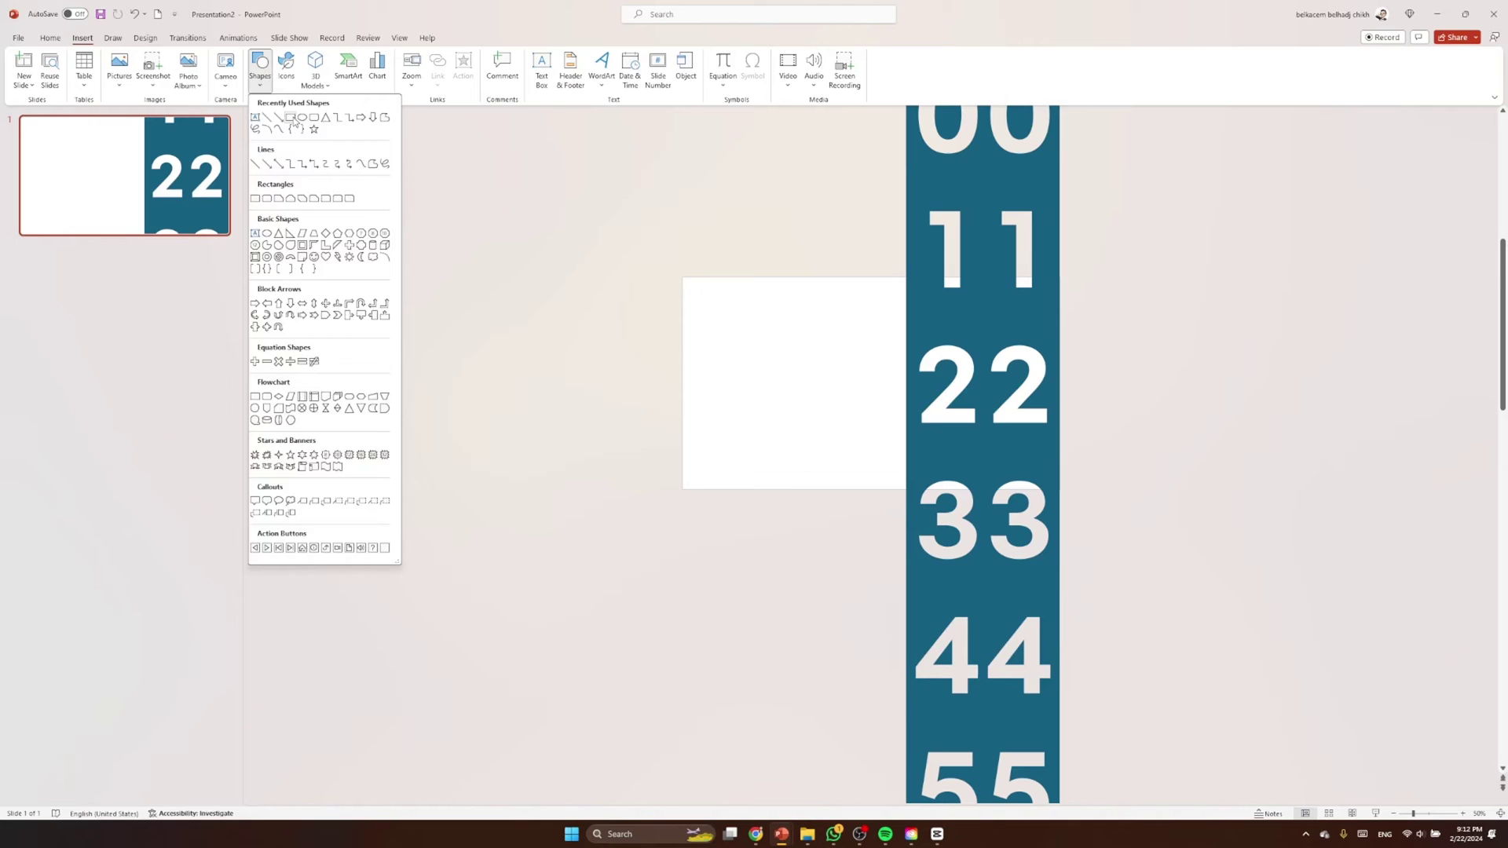
left_click(292, 124)
left_click_drag(682, 277, 907, 490)
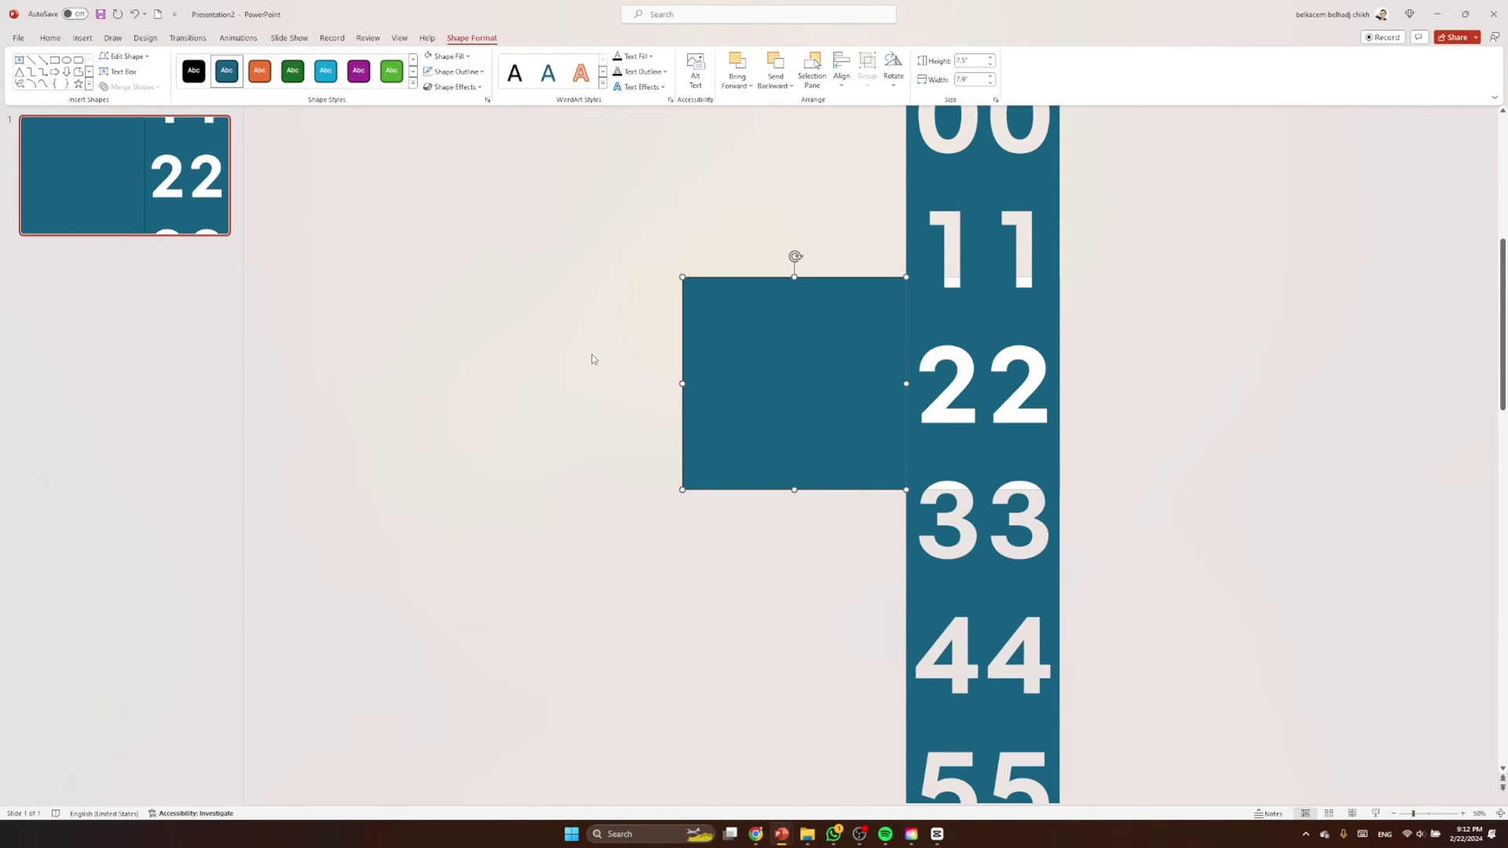
Remove the rectangle's outline and clear the selection
left_click(456, 72)
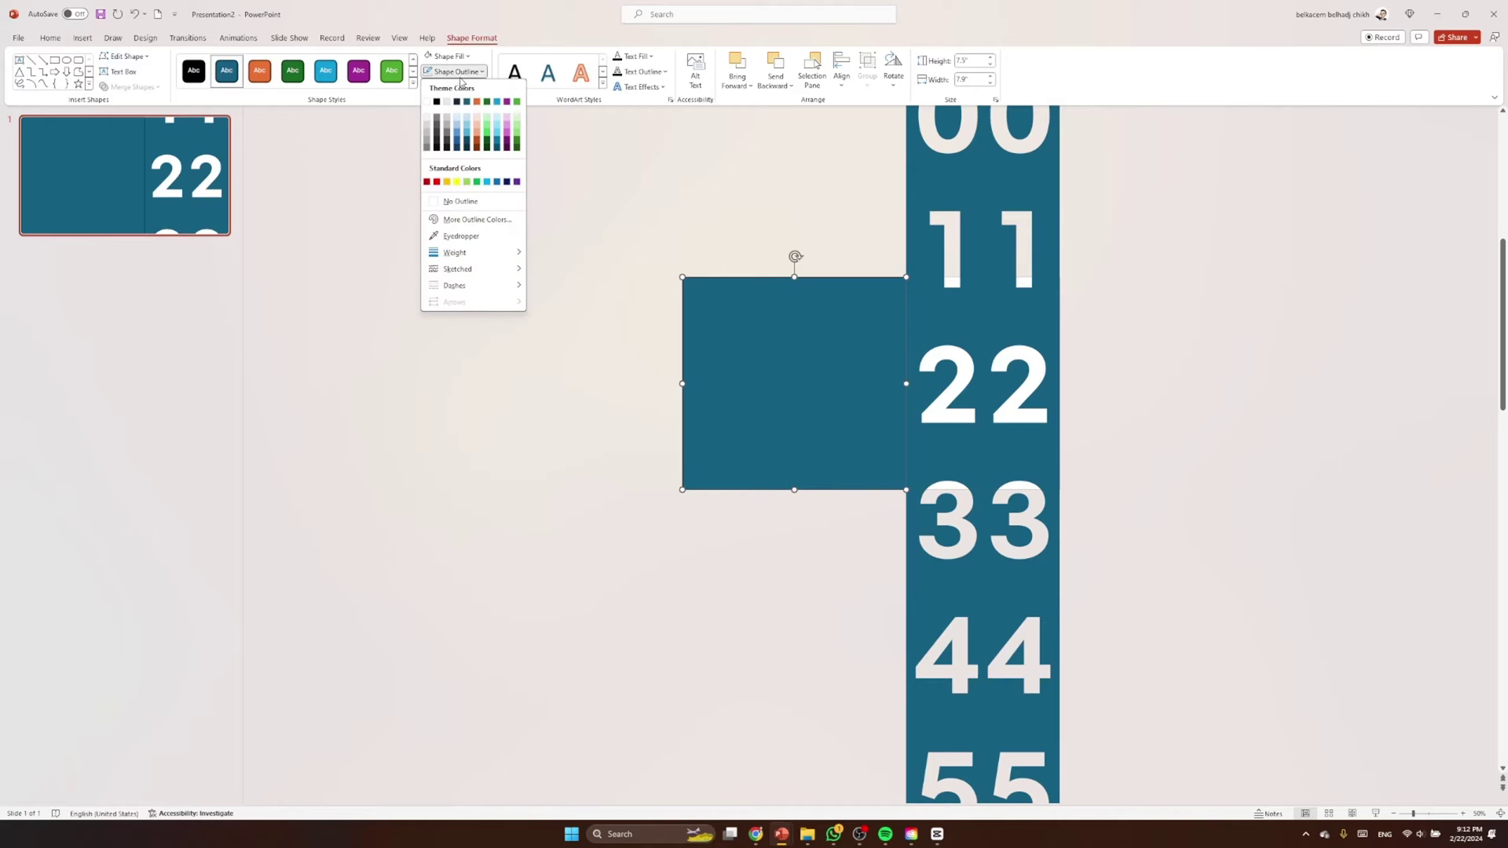
left_click(444, 198)
left_click(603, 235)
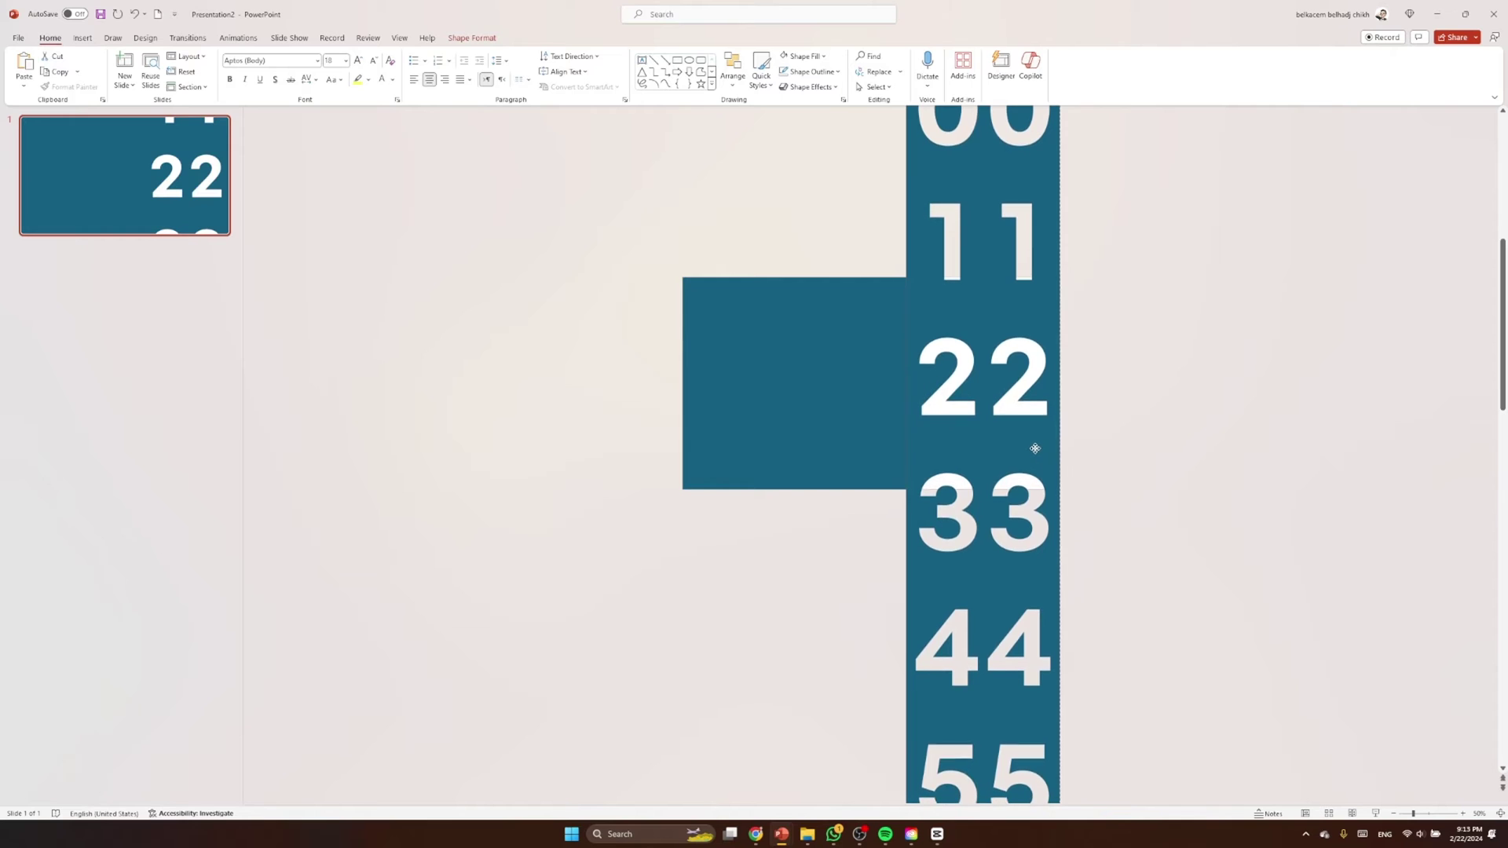
left_click(1155, 419)
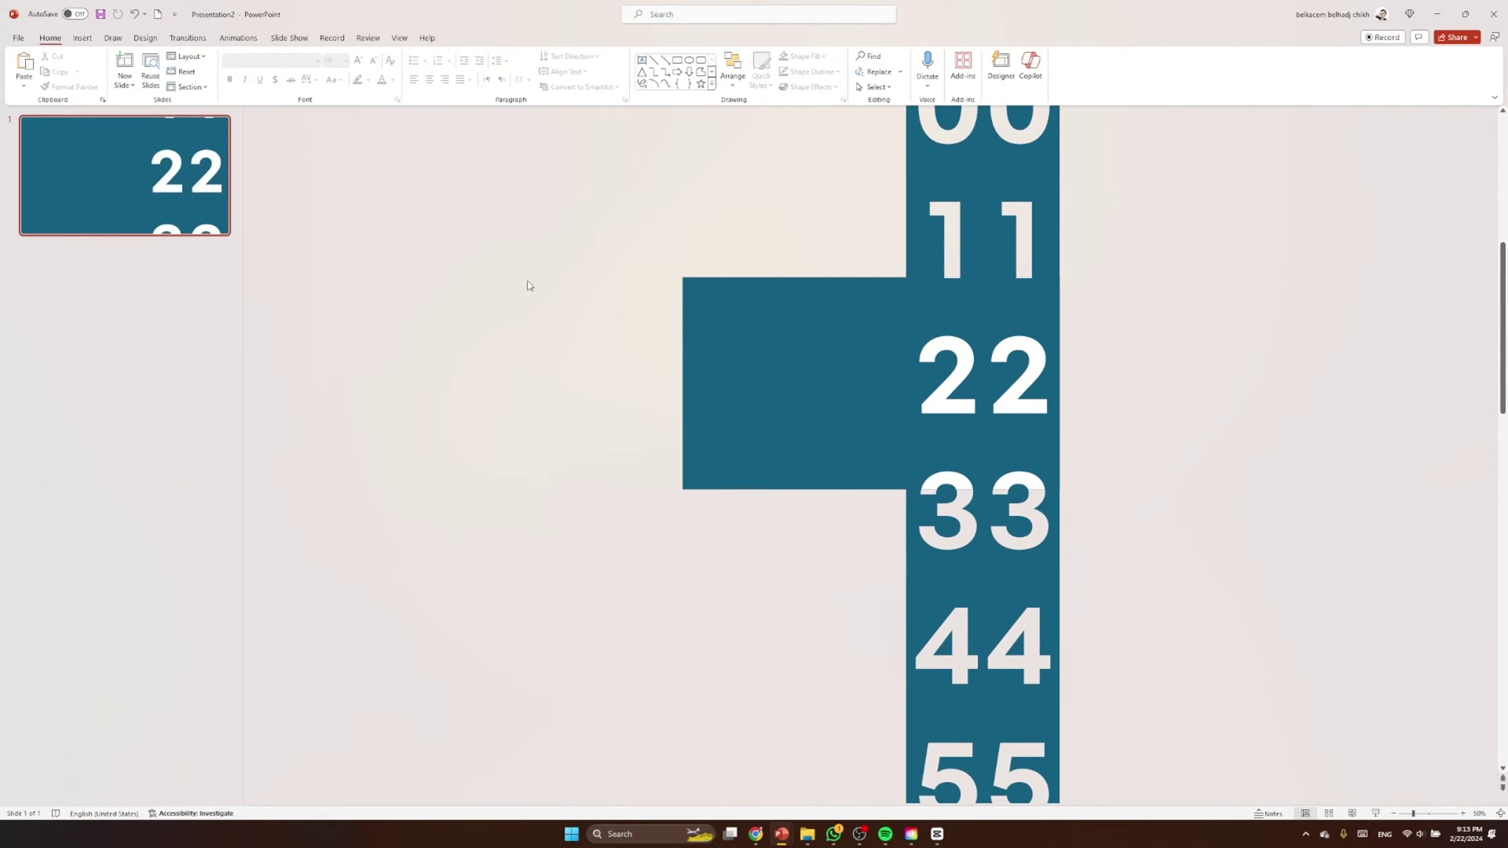
Draw a first closed curved blob left of the digit strip
scroll(664, 393, "up", 2)
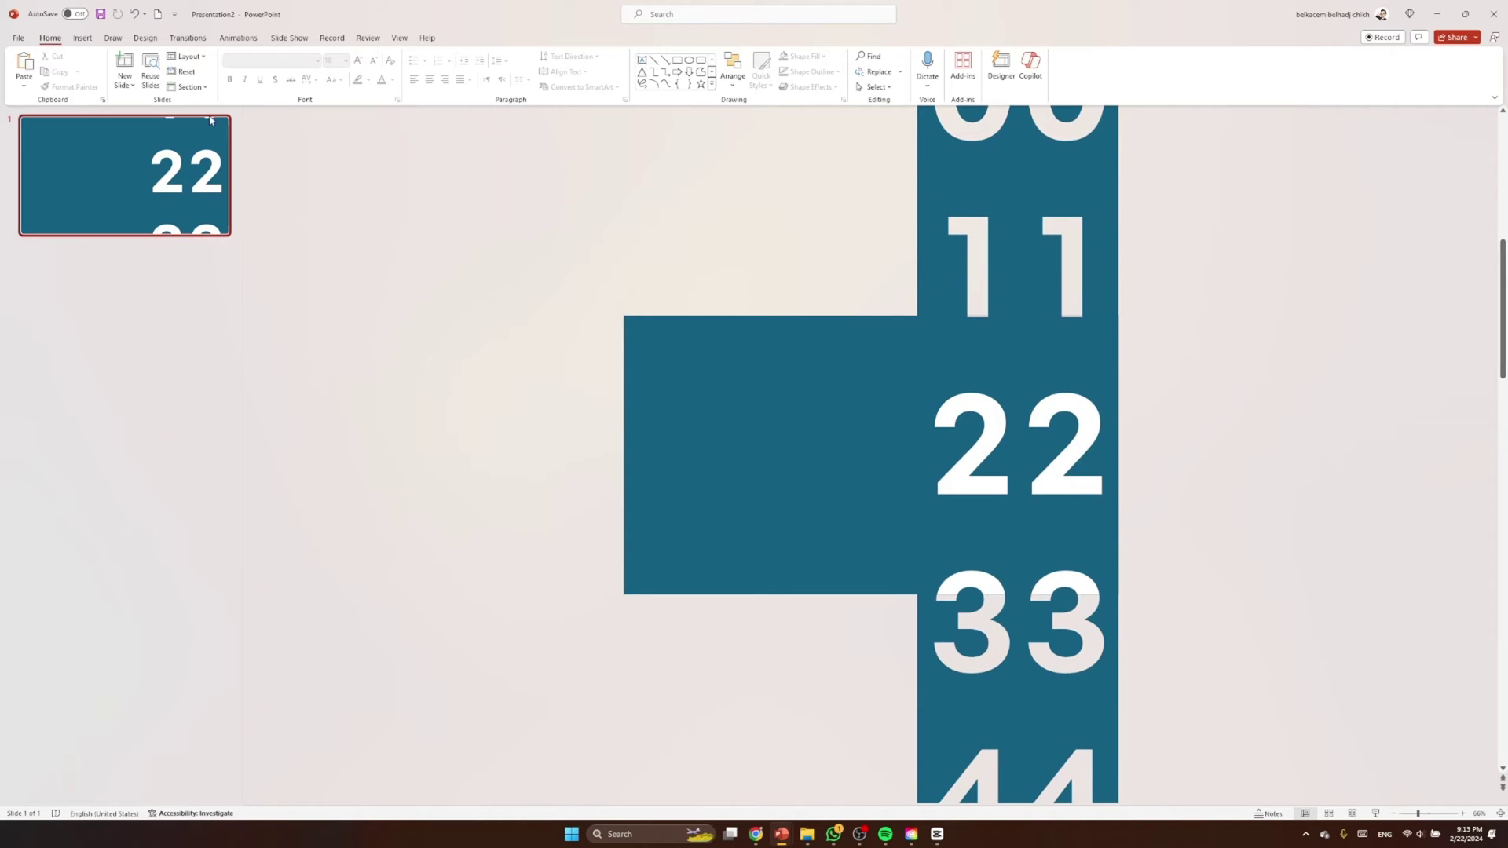
left_click(83, 38)
left_click(260, 76)
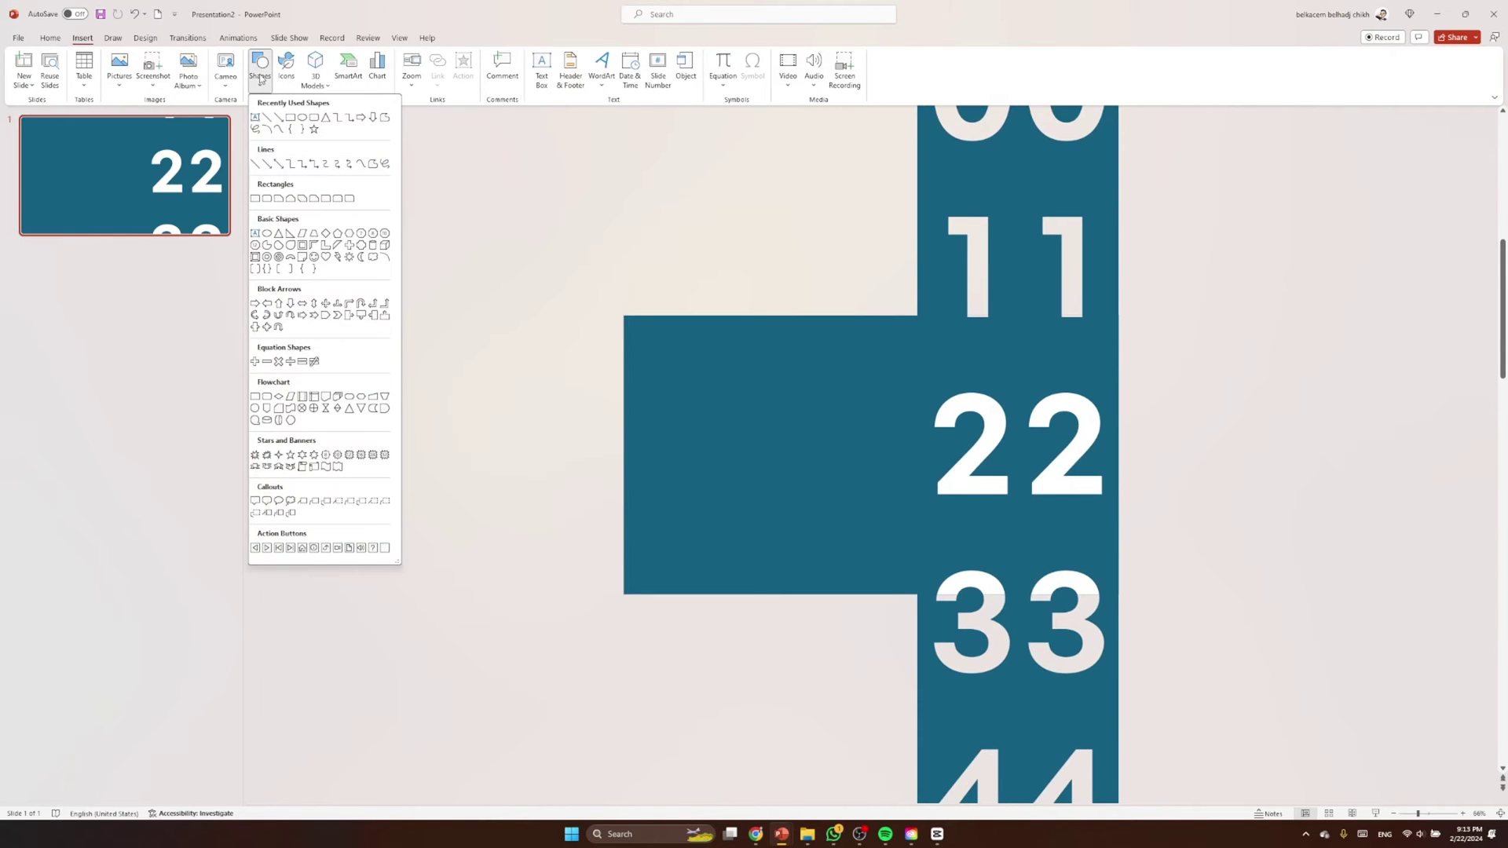
left_click(279, 131)
left_click(490, 523)
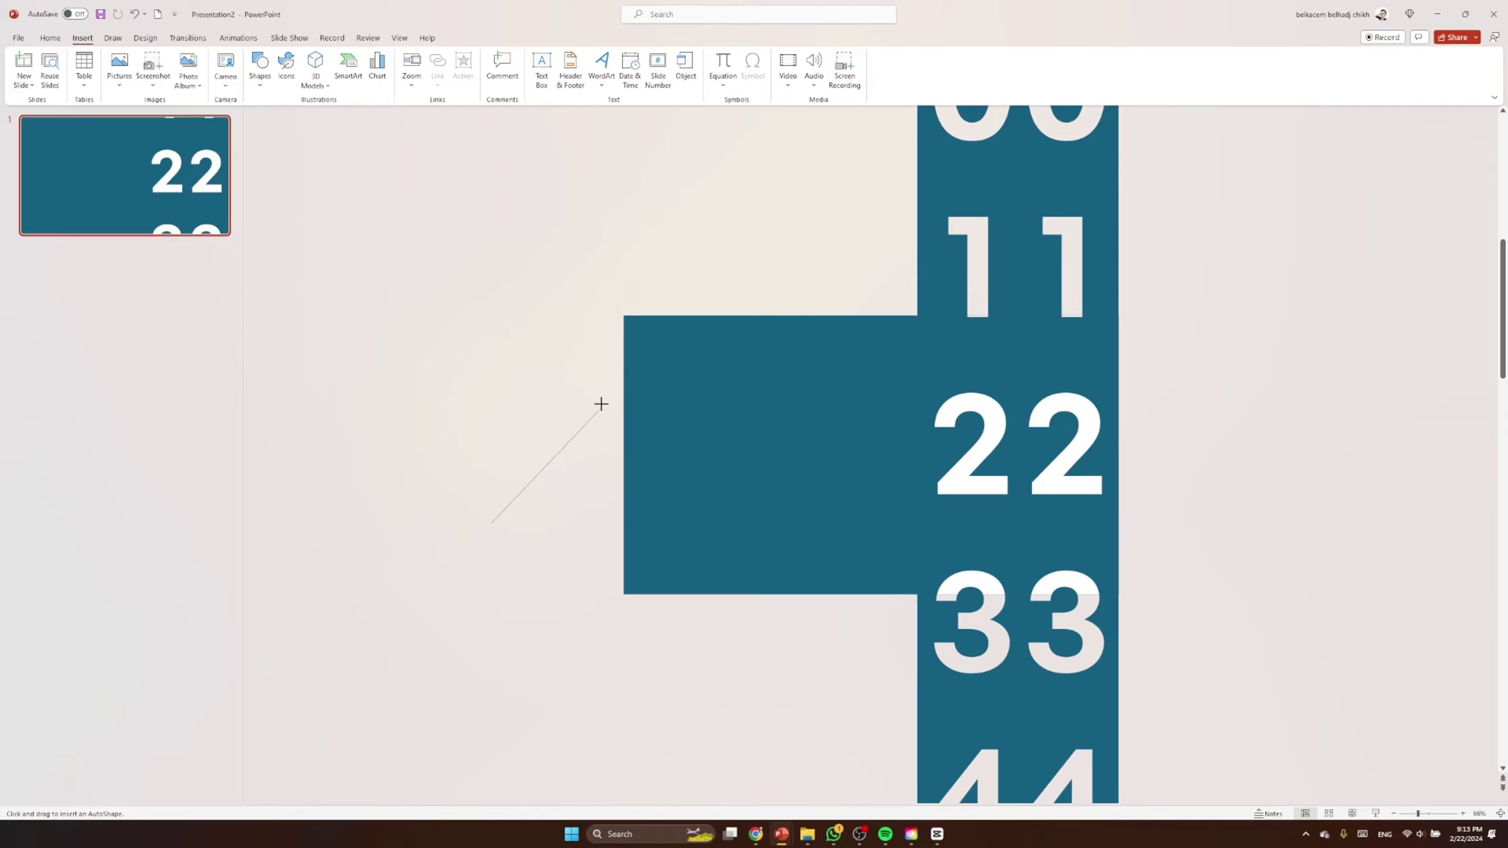
left_click(613, 403)
left_click(778, 475)
left_click(571, 645)
left_click(491, 524)
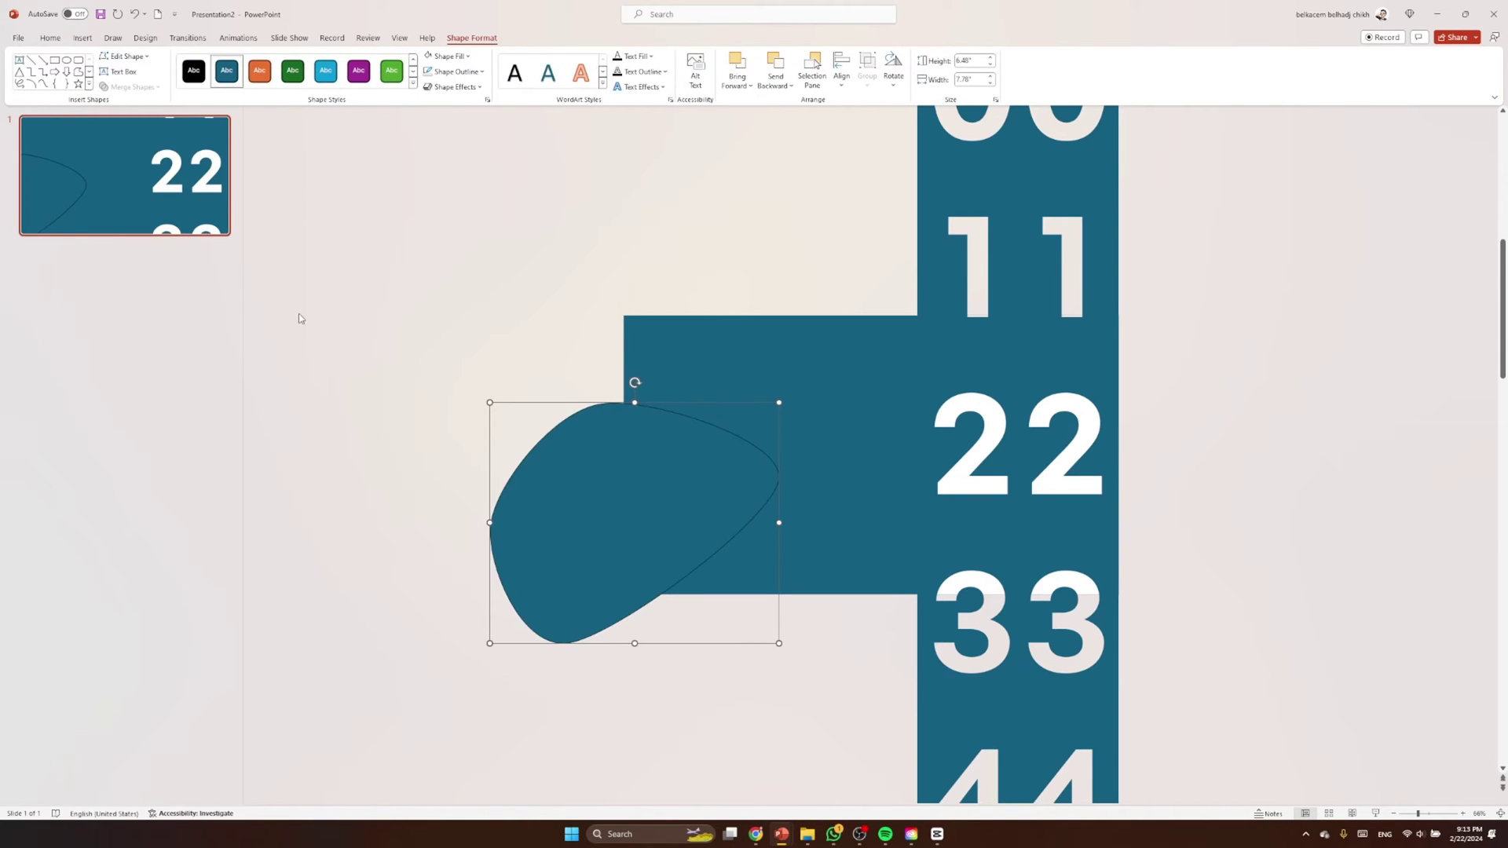
Draw a second curved shape overlapping the first blob on its left
left_click(48, 84)
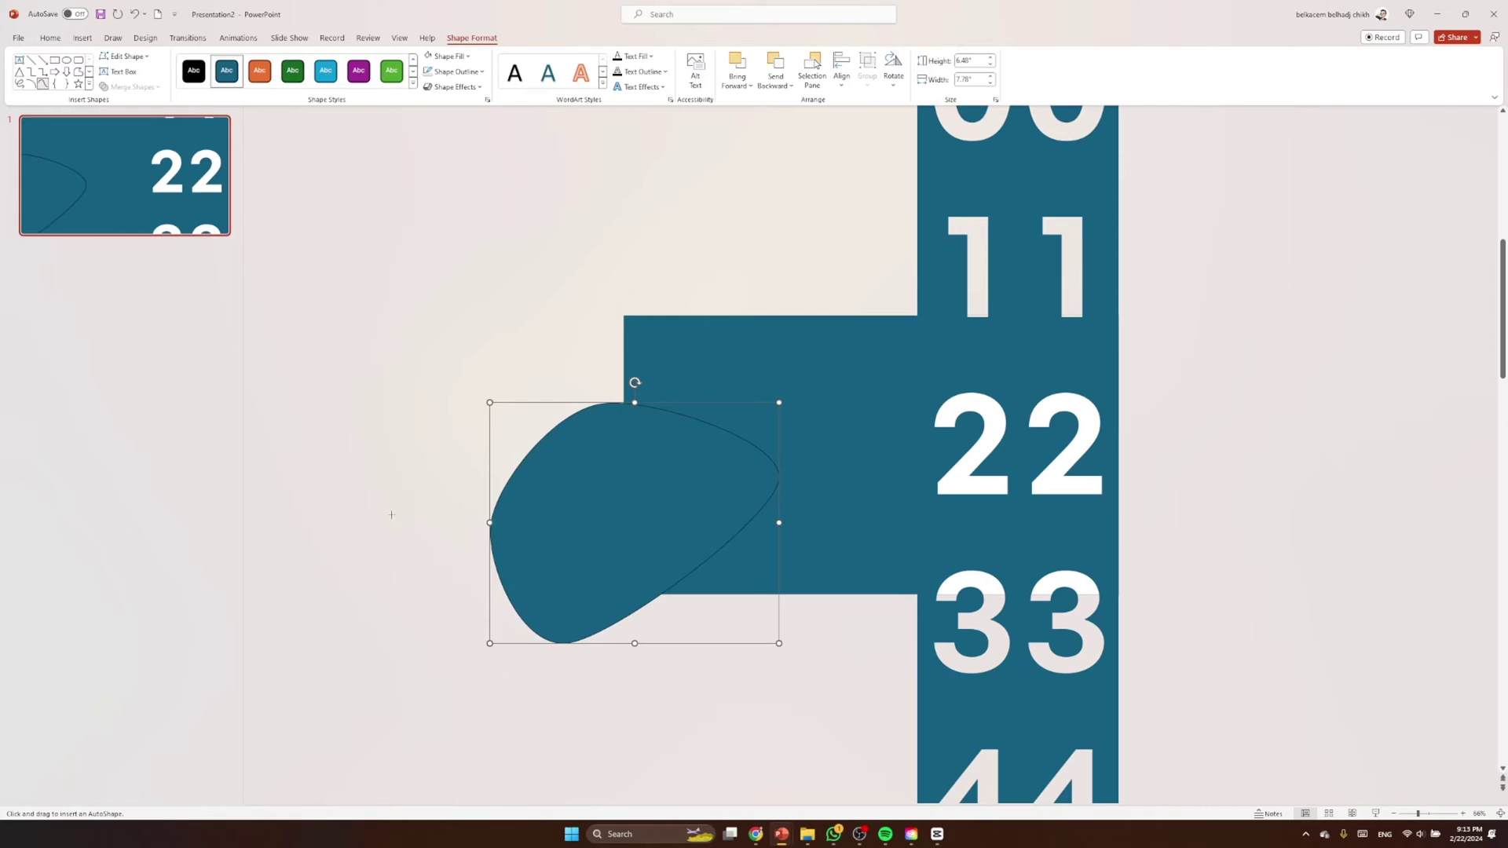
left_click(387, 545)
left_click(499, 439)
left_click(619, 531)
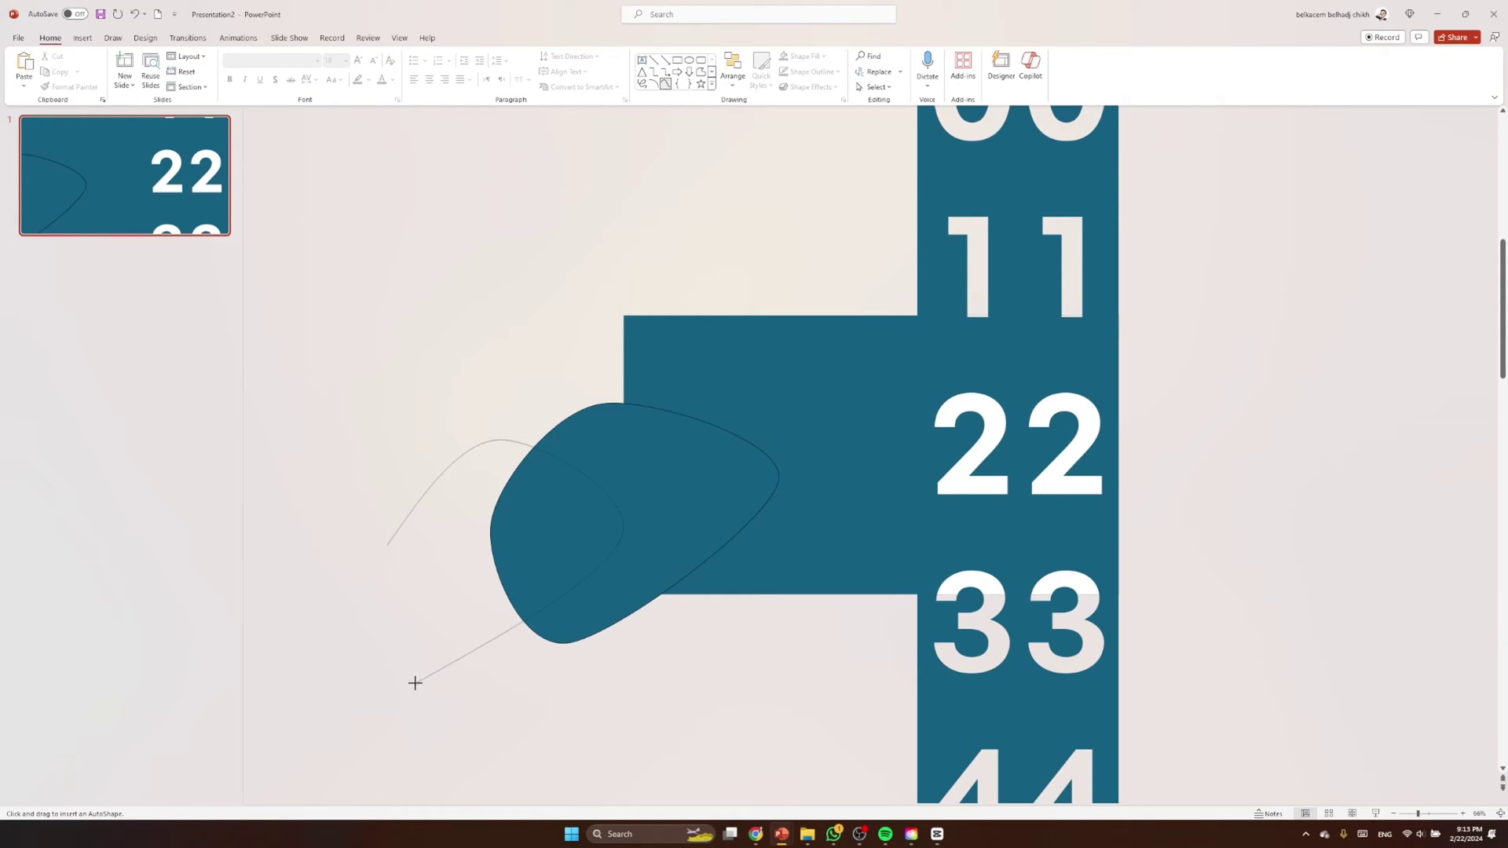
left_click(403, 667)
left_click(386, 545)
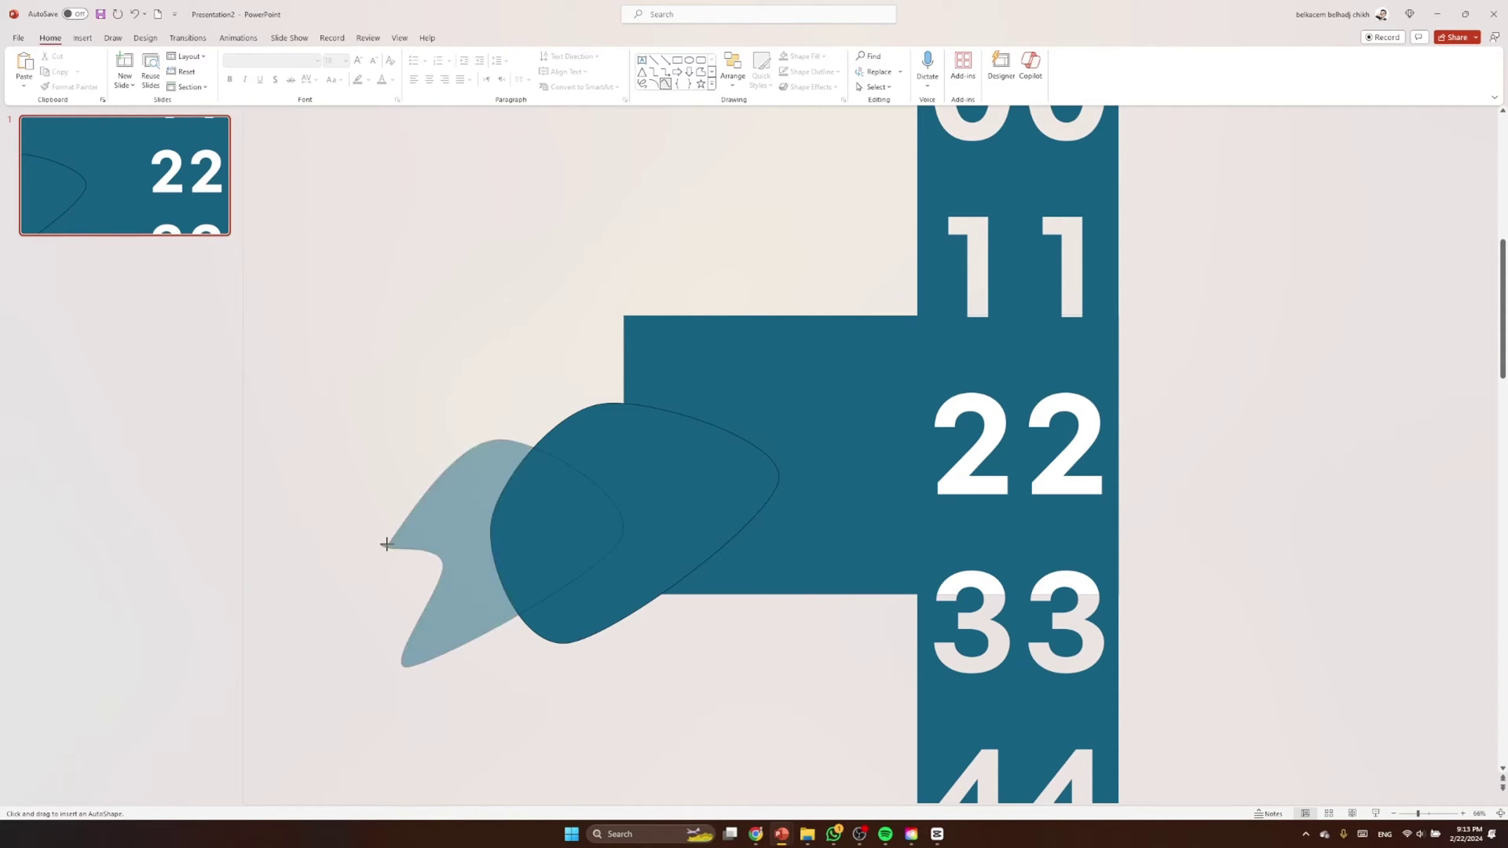
left_click(384, 545)
Draw a third curved shape above the blobs
left_click(44, 83)
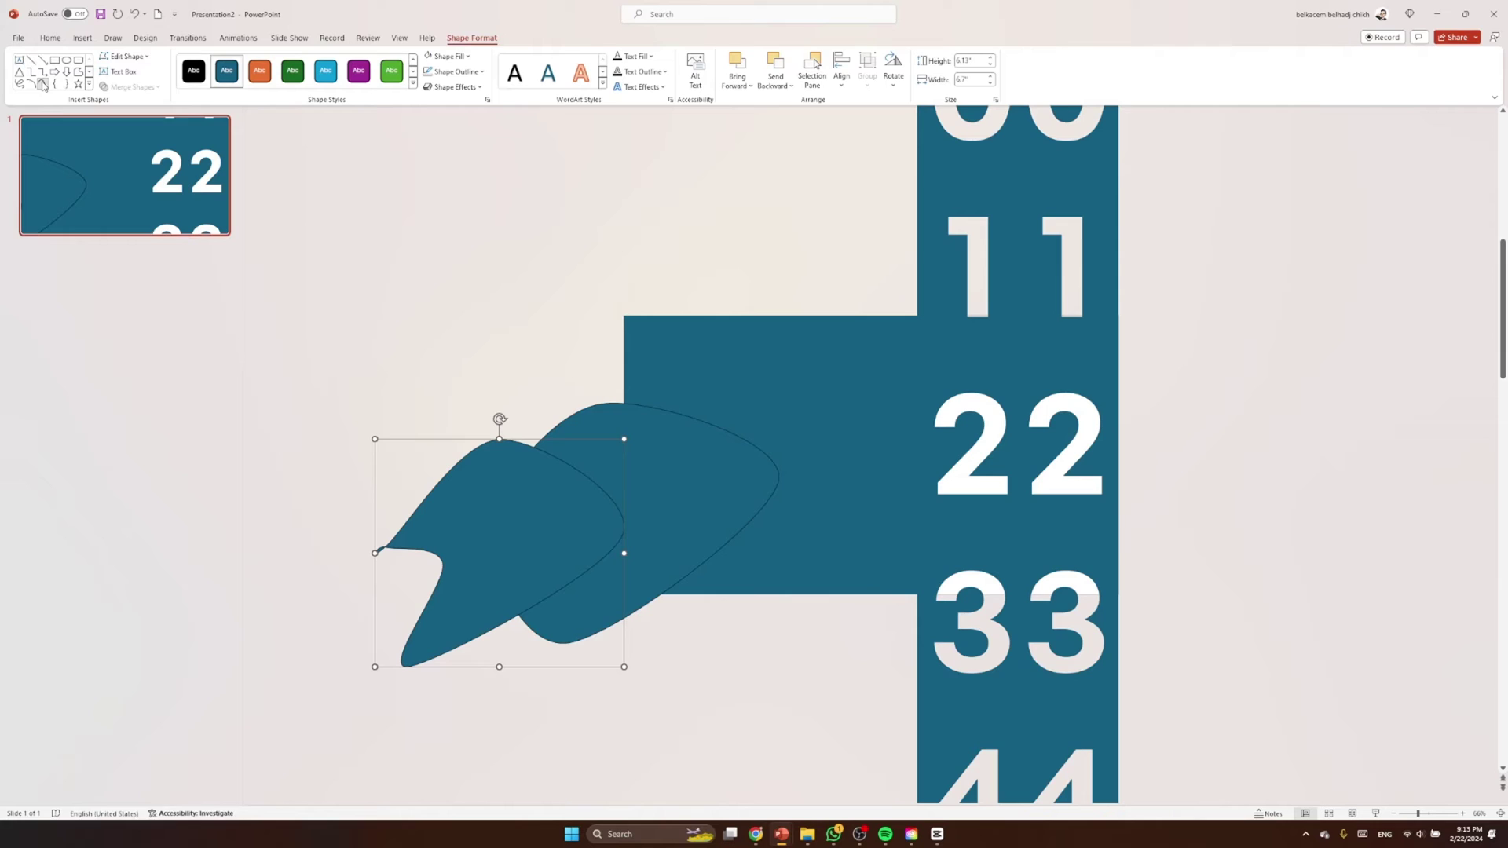
left_click(474, 330)
left_click(593, 397)
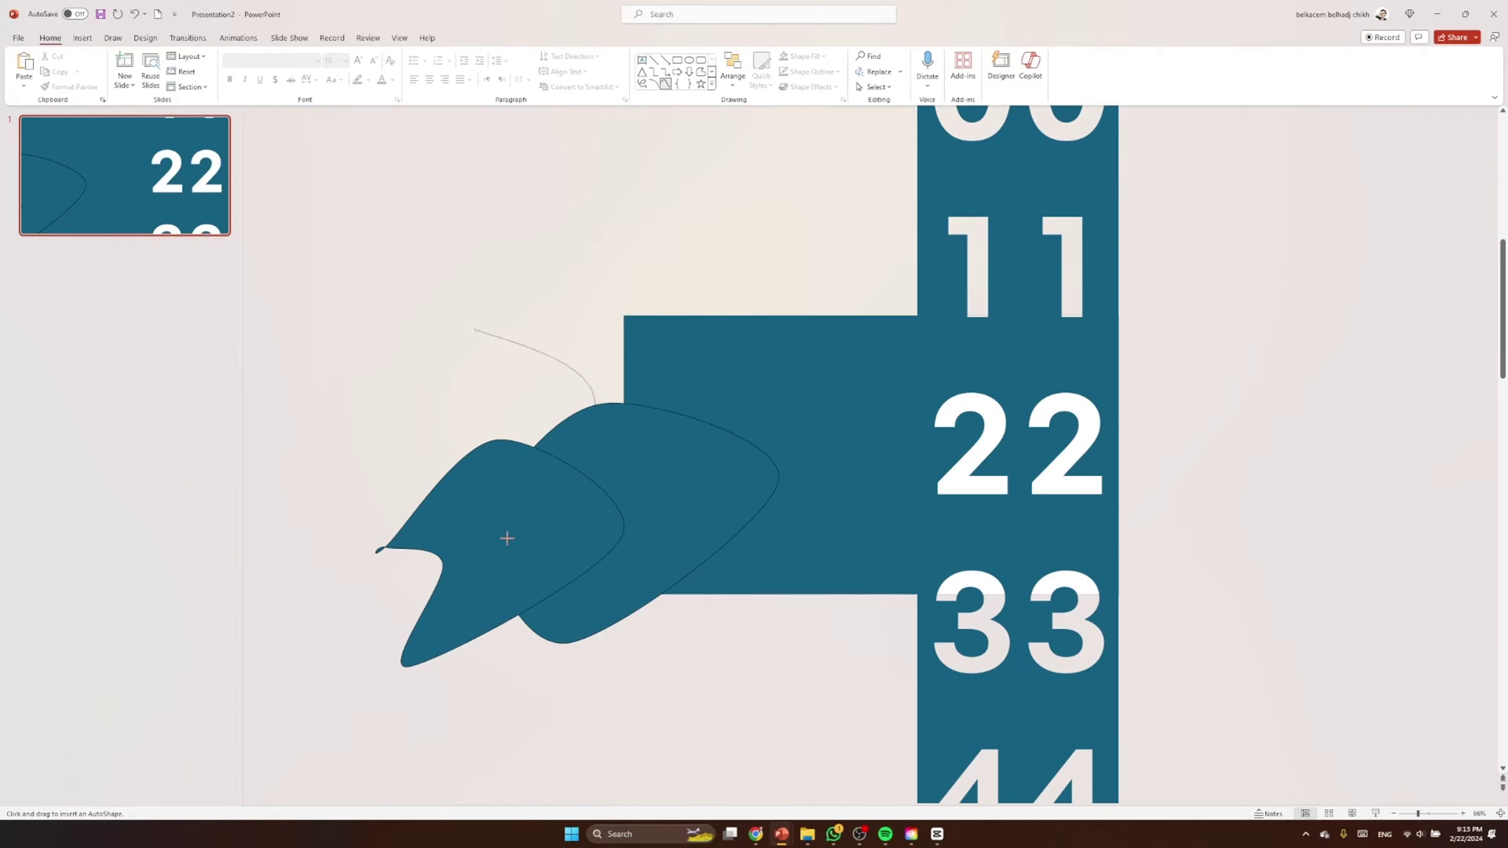
left_click(505, 539)
left_click(364, 445)
left_click(474, 330)
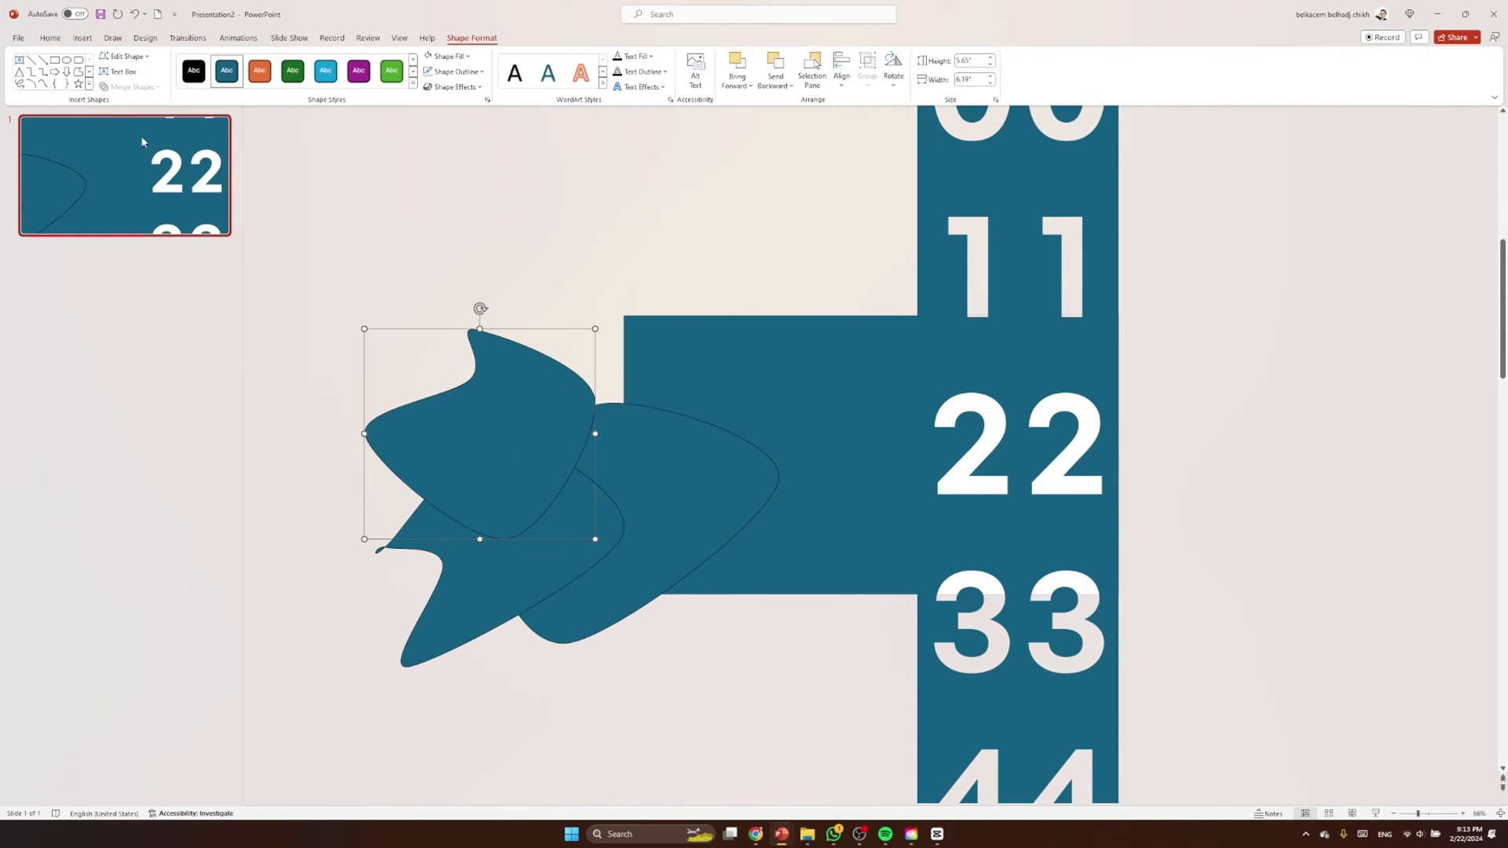
Draw a fourth curved shape below, then move it up-right and rotate it down-right
left_click(42, 83)
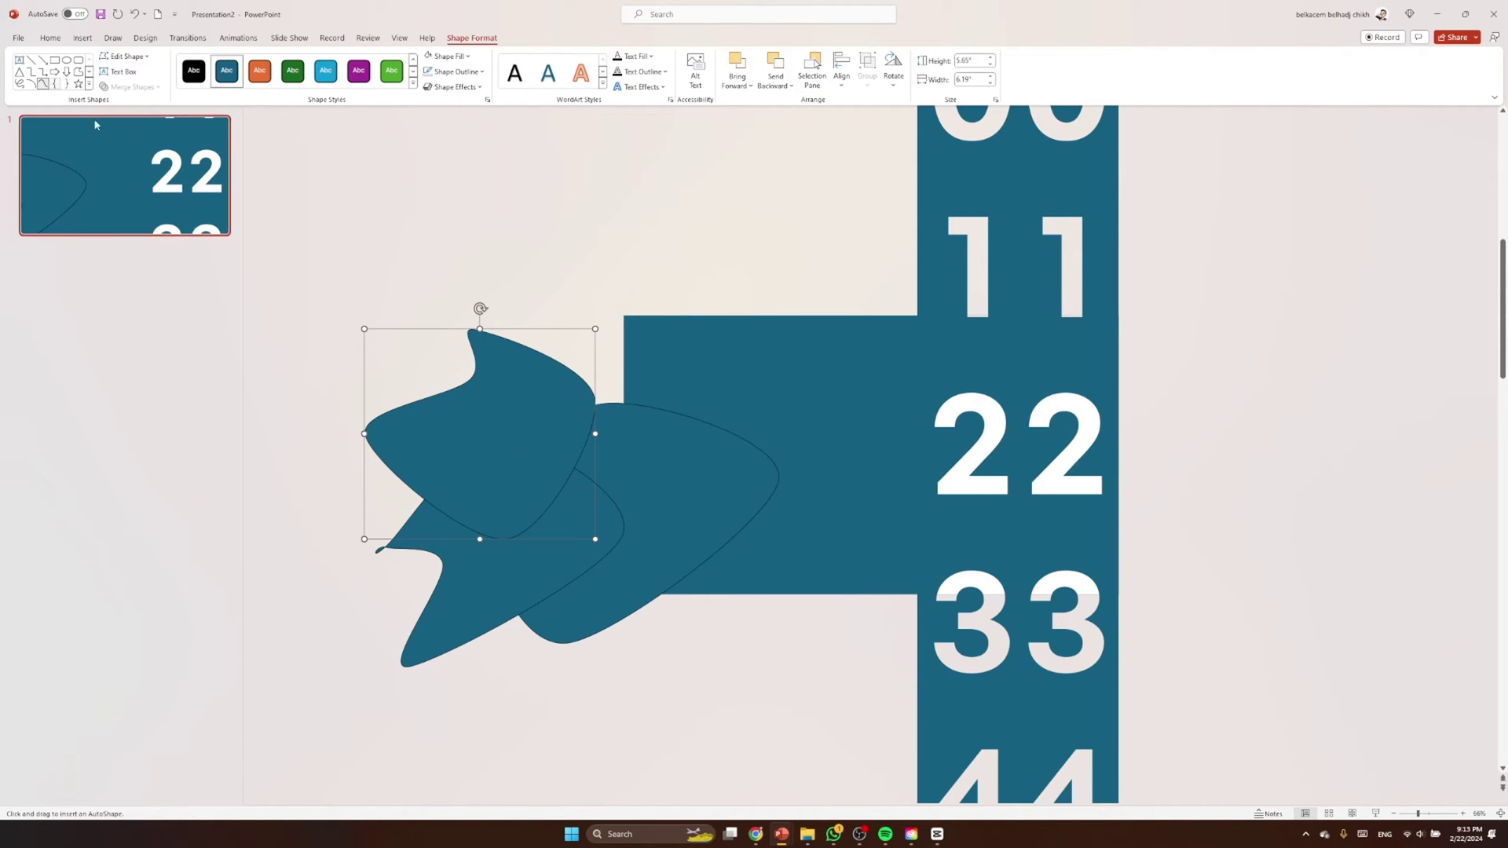
left_click(539, 742)
left_click(554, 543)
left_click(649, 598)
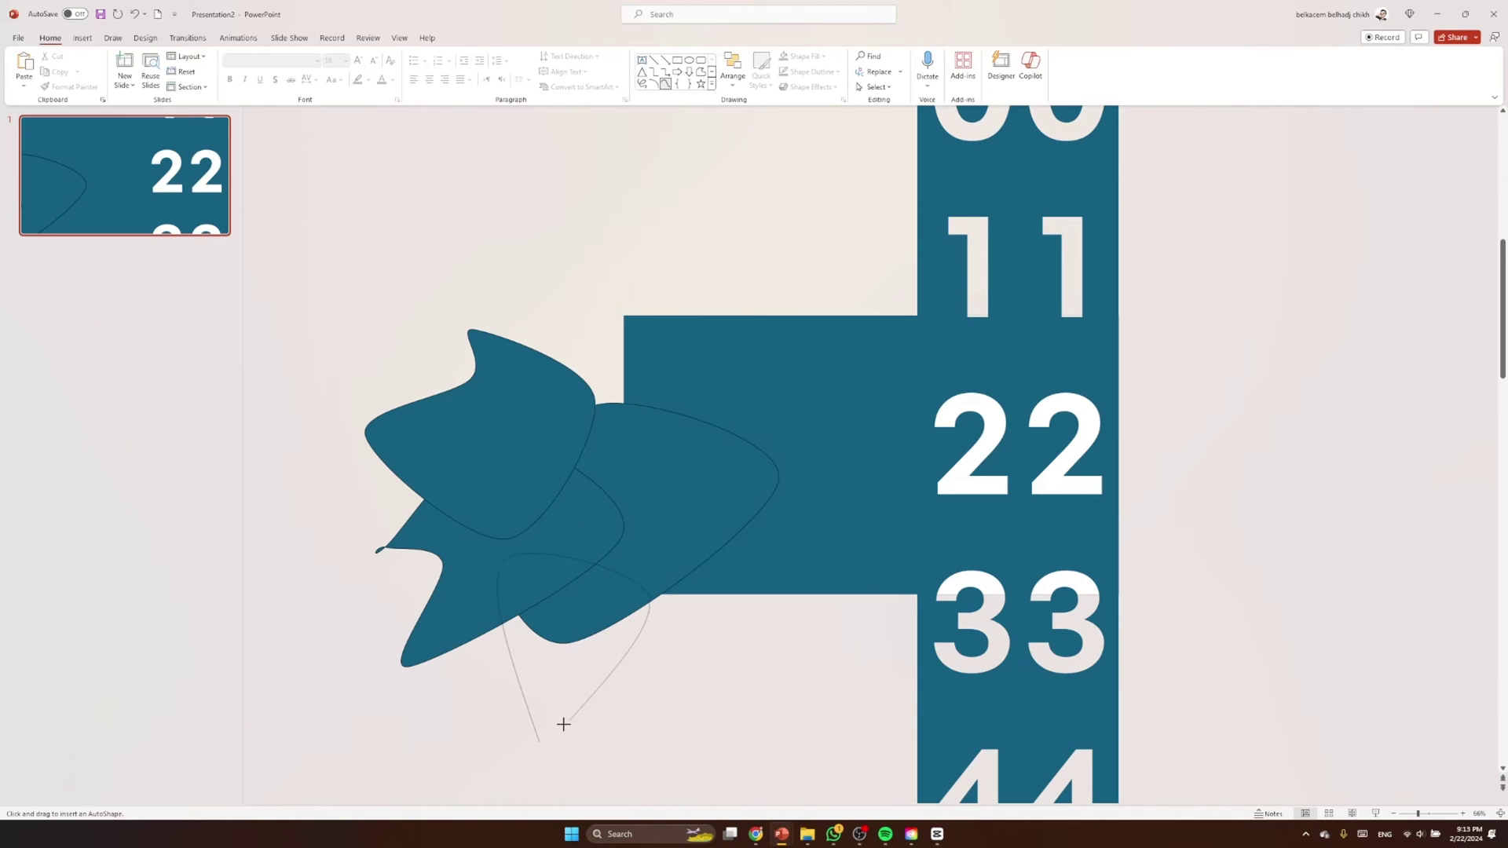
left_click(540, 742)
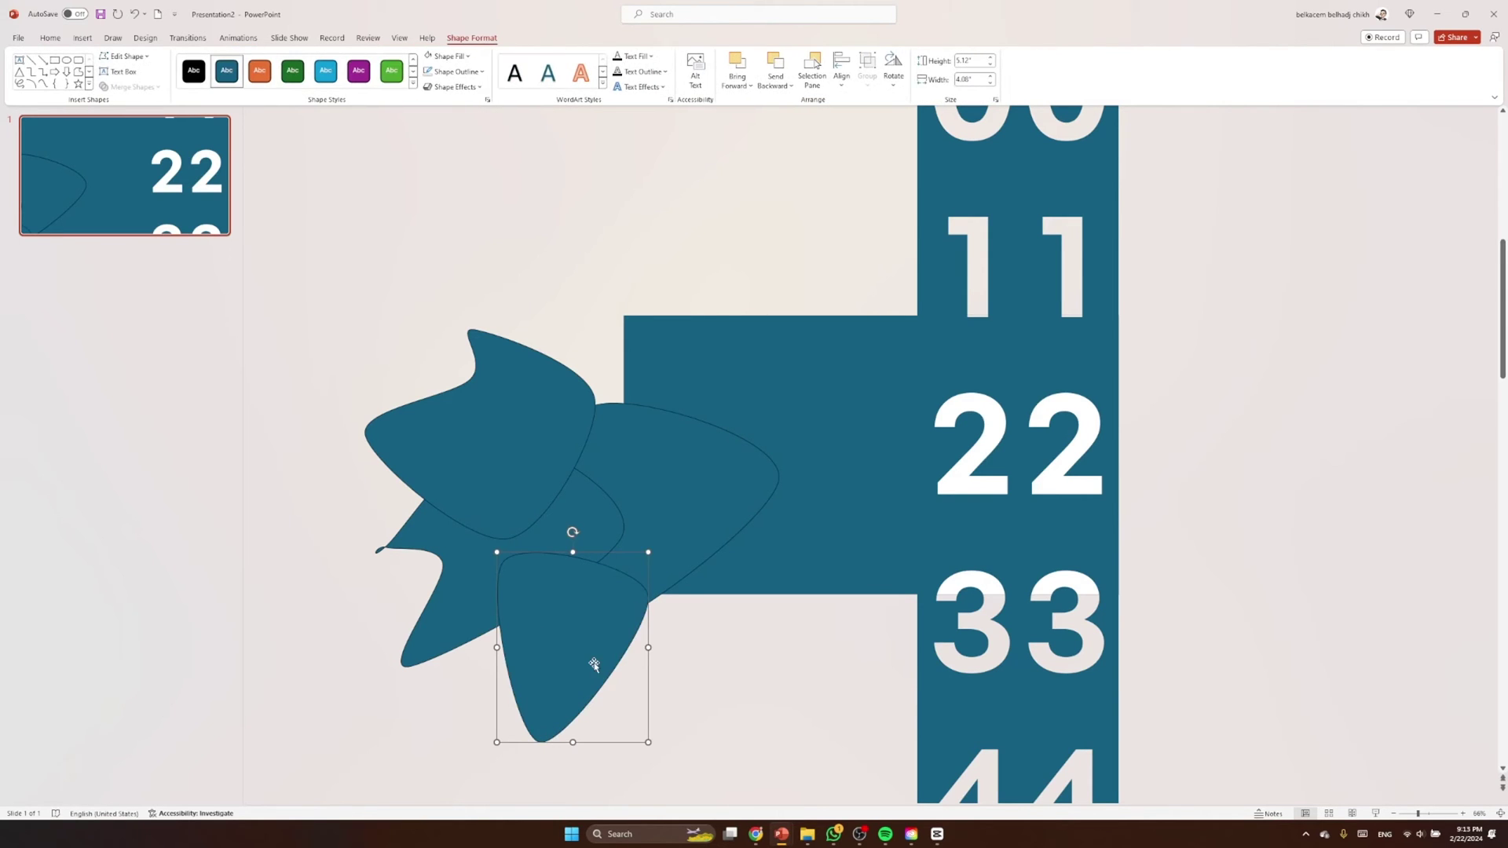
mouse_move(594, 665)
left_mouse_down()
mouse_move(605, 599)
mouse_move(655, 606)
left_mouse_up()
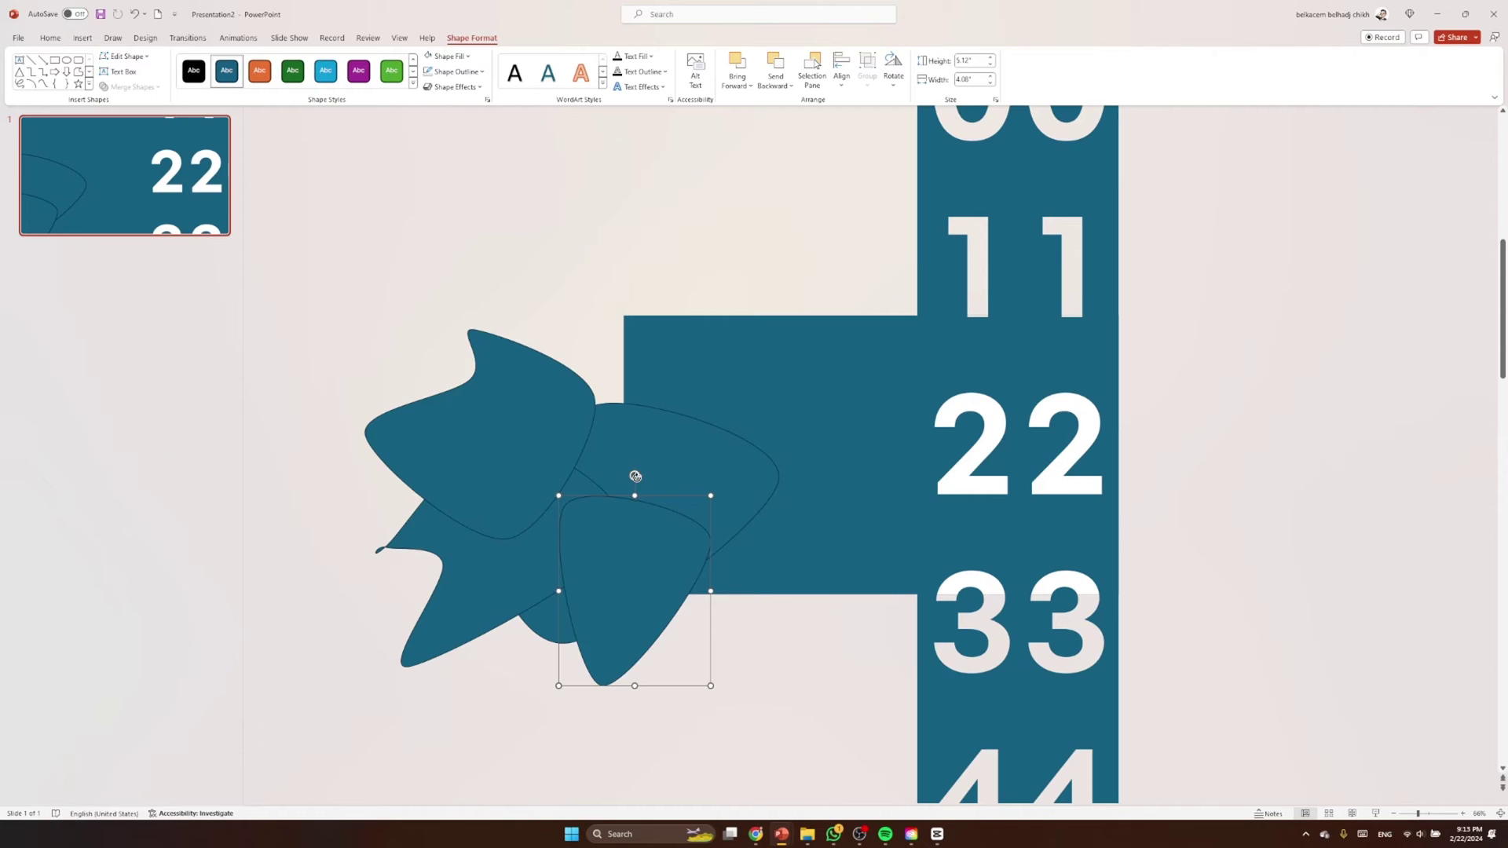
left_click_drag(636, 476, 707, 591)
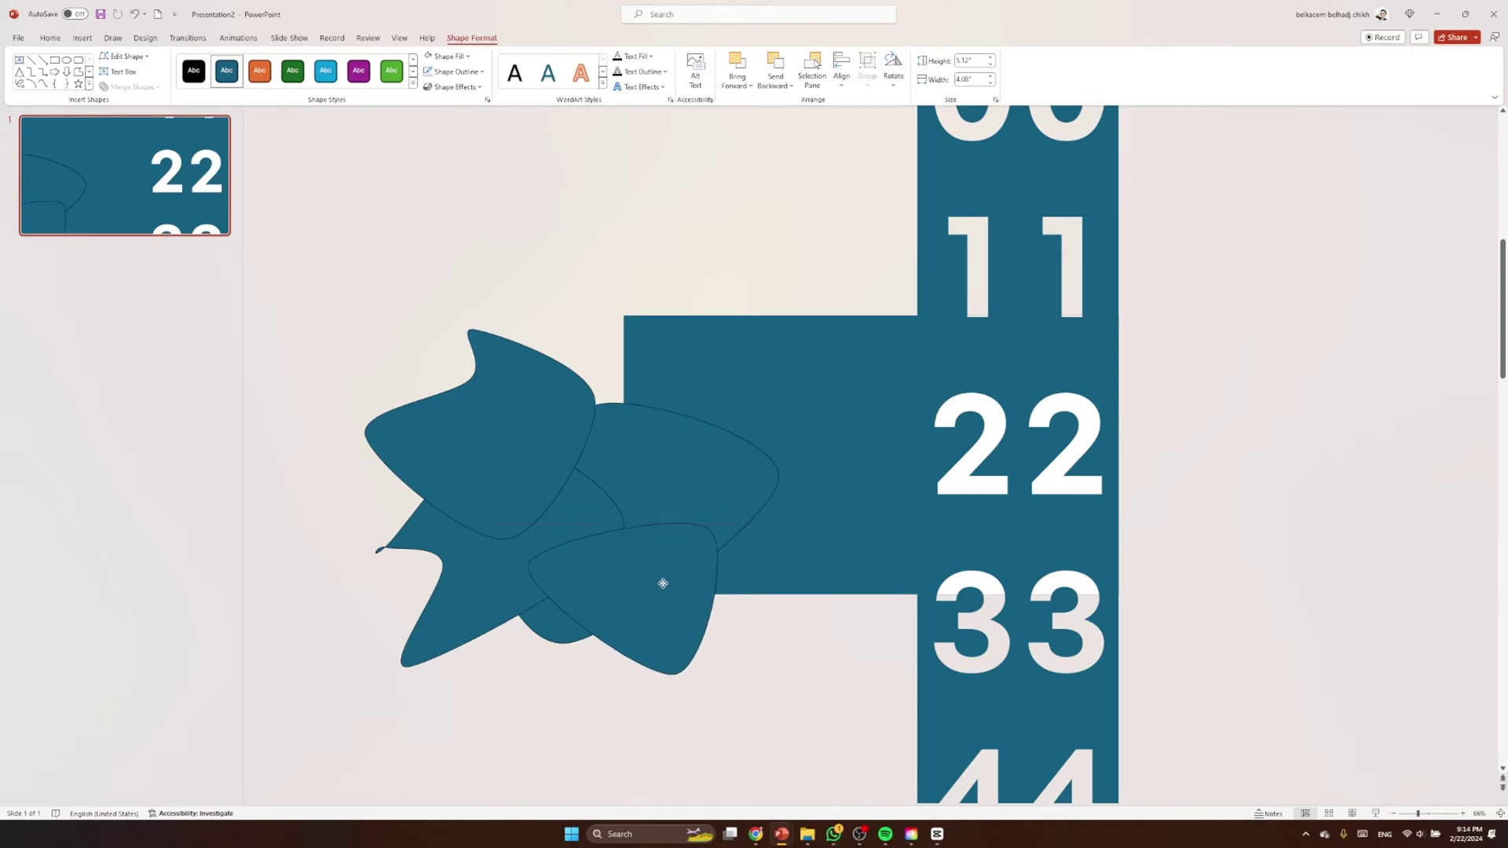
Nudge two of the leaf shapes slightly down into place
left_click(573, 623)
left_click_drag(573, 626, 556, 666)
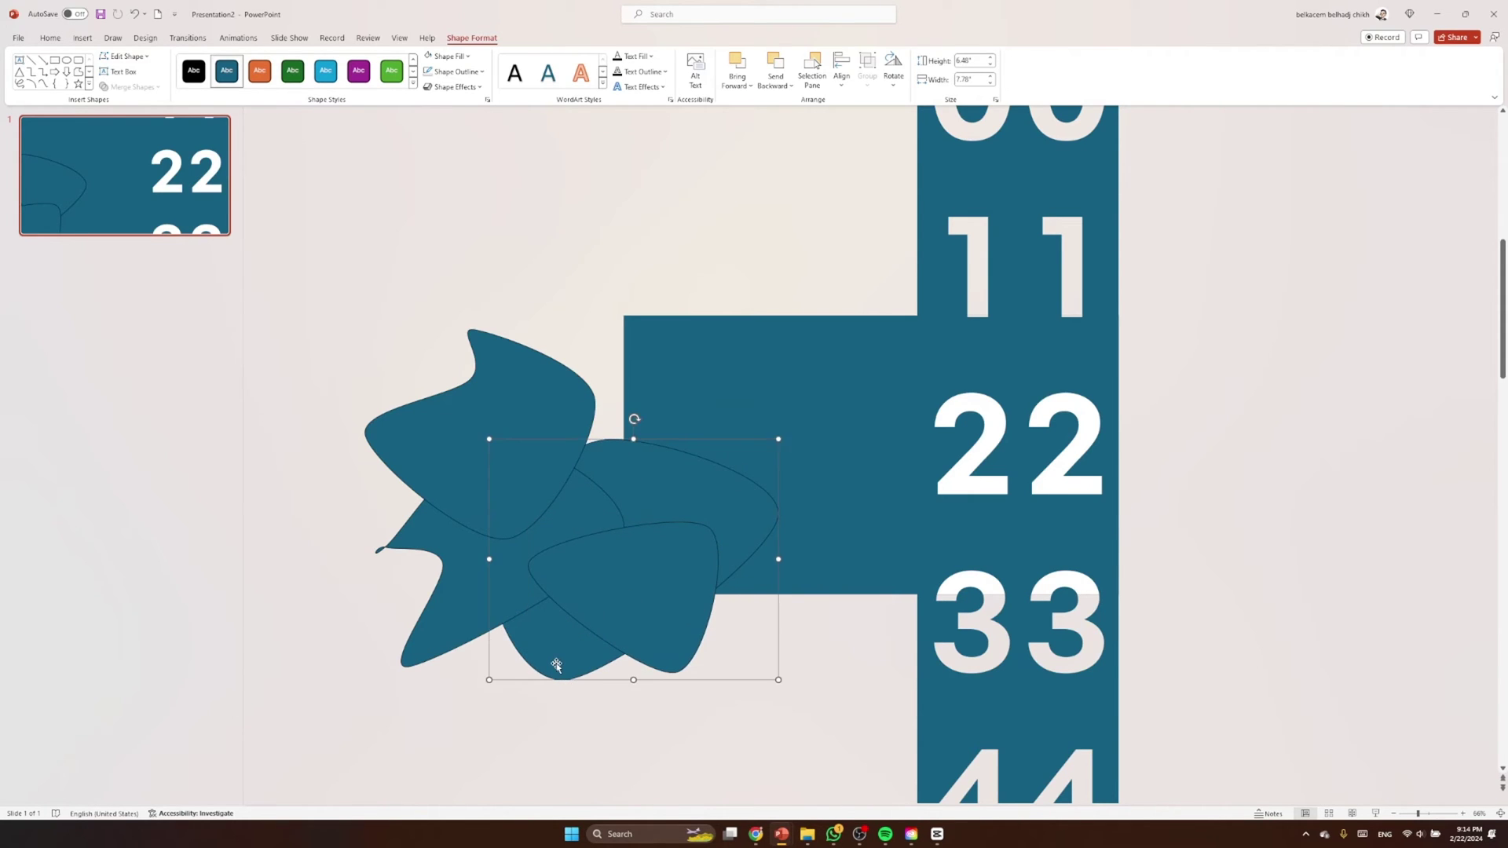
mouse_move(457, 434)
left_mouse_down()
mouse_move(466, 458)
mouse_move(458, 447)
left_mouse_up()
left_click(516, 292)
Paste the four coloured swatch rectangles and position them beside the shapes
key("ctrl+v")
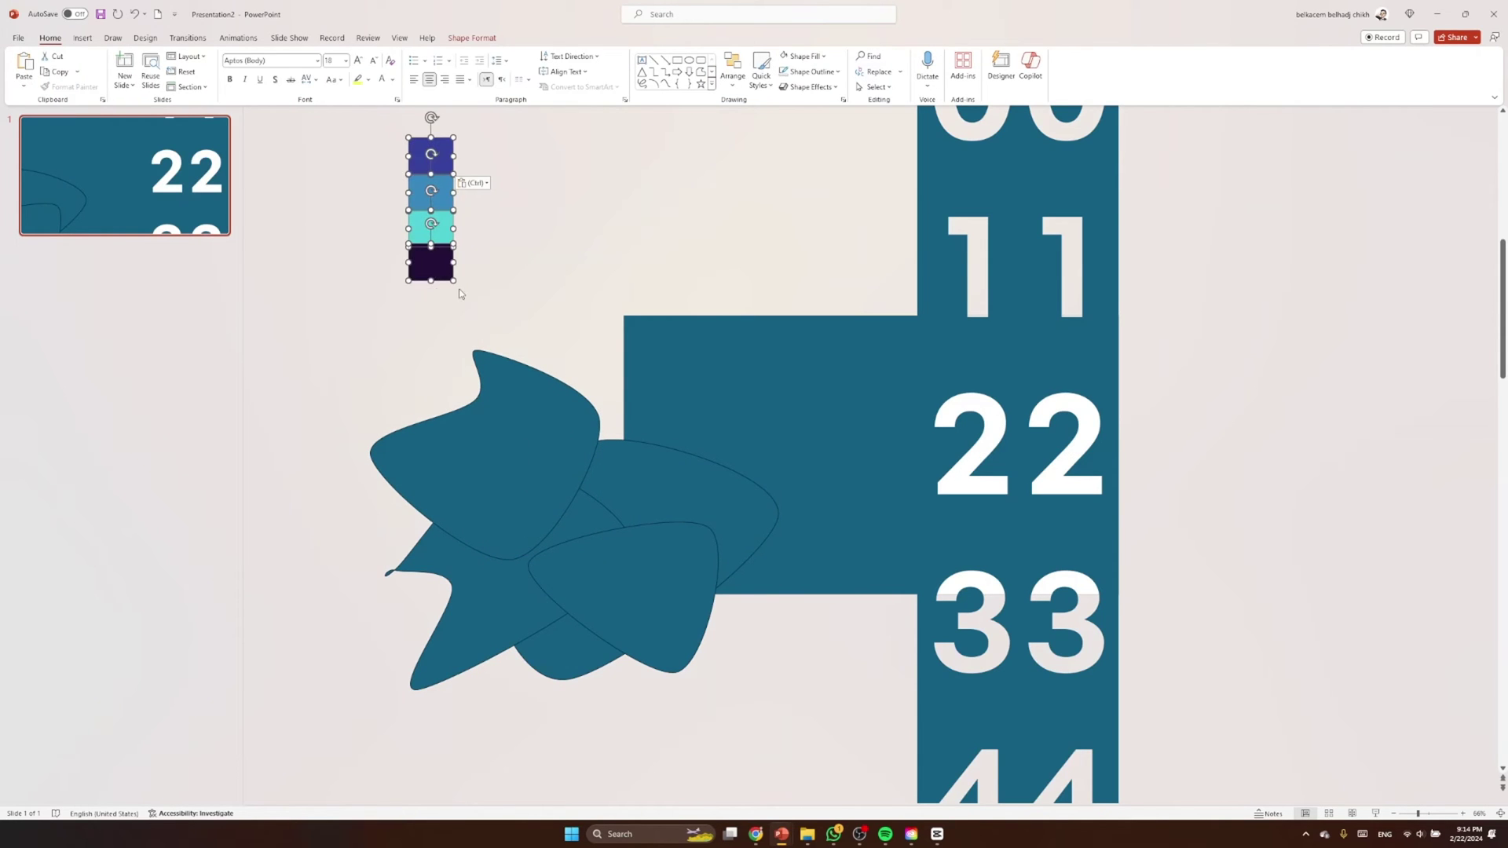
left_click(460, 293)
left_click_drag(522, 281, 374, 199)
left_click(541, 208)
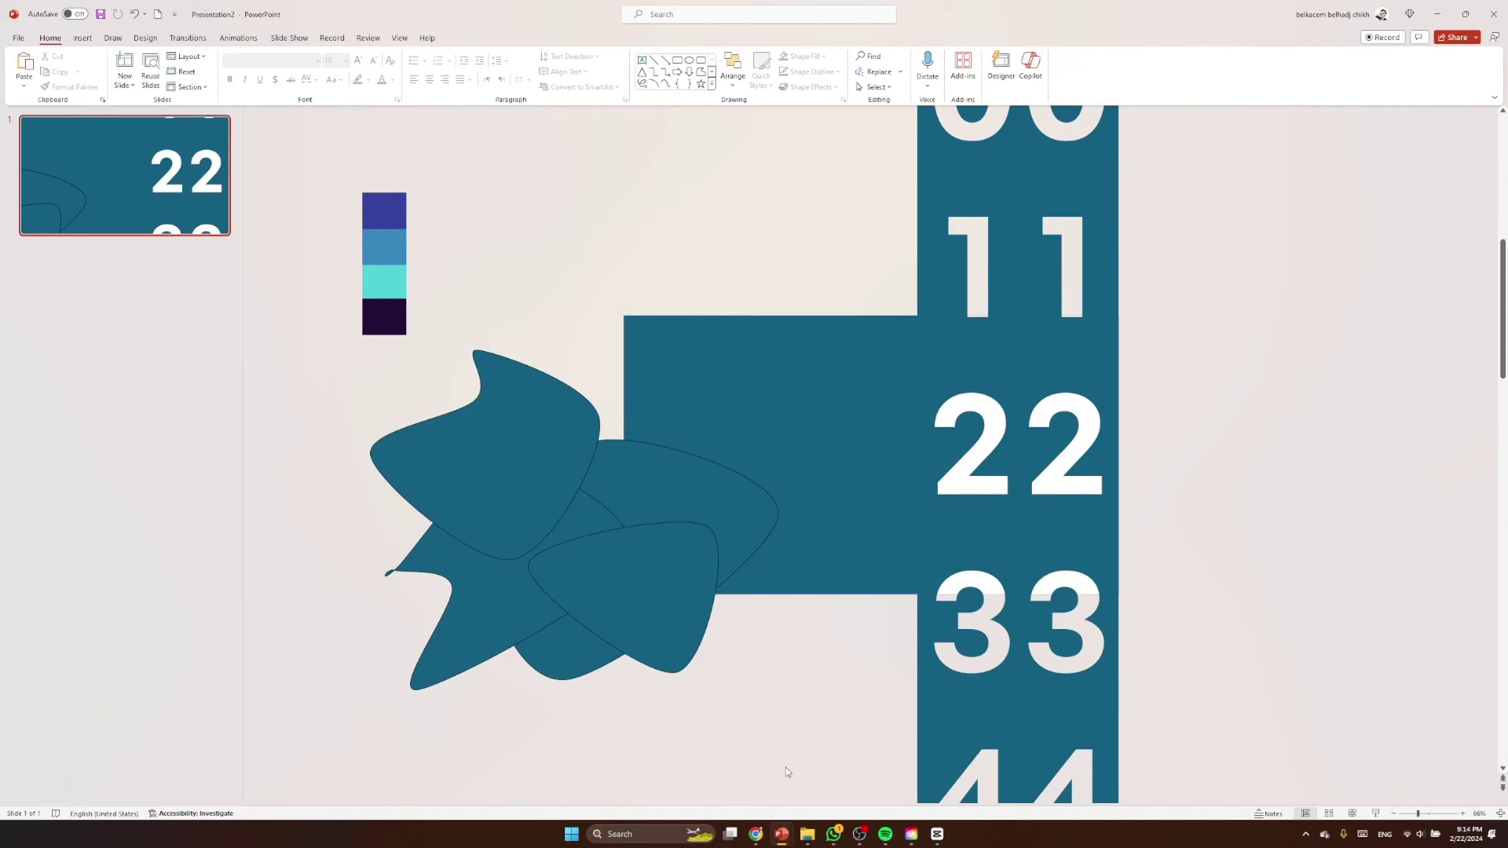
Remove the outlines from all four curved shapes
left_click_drag(786, 767, 349, 341)
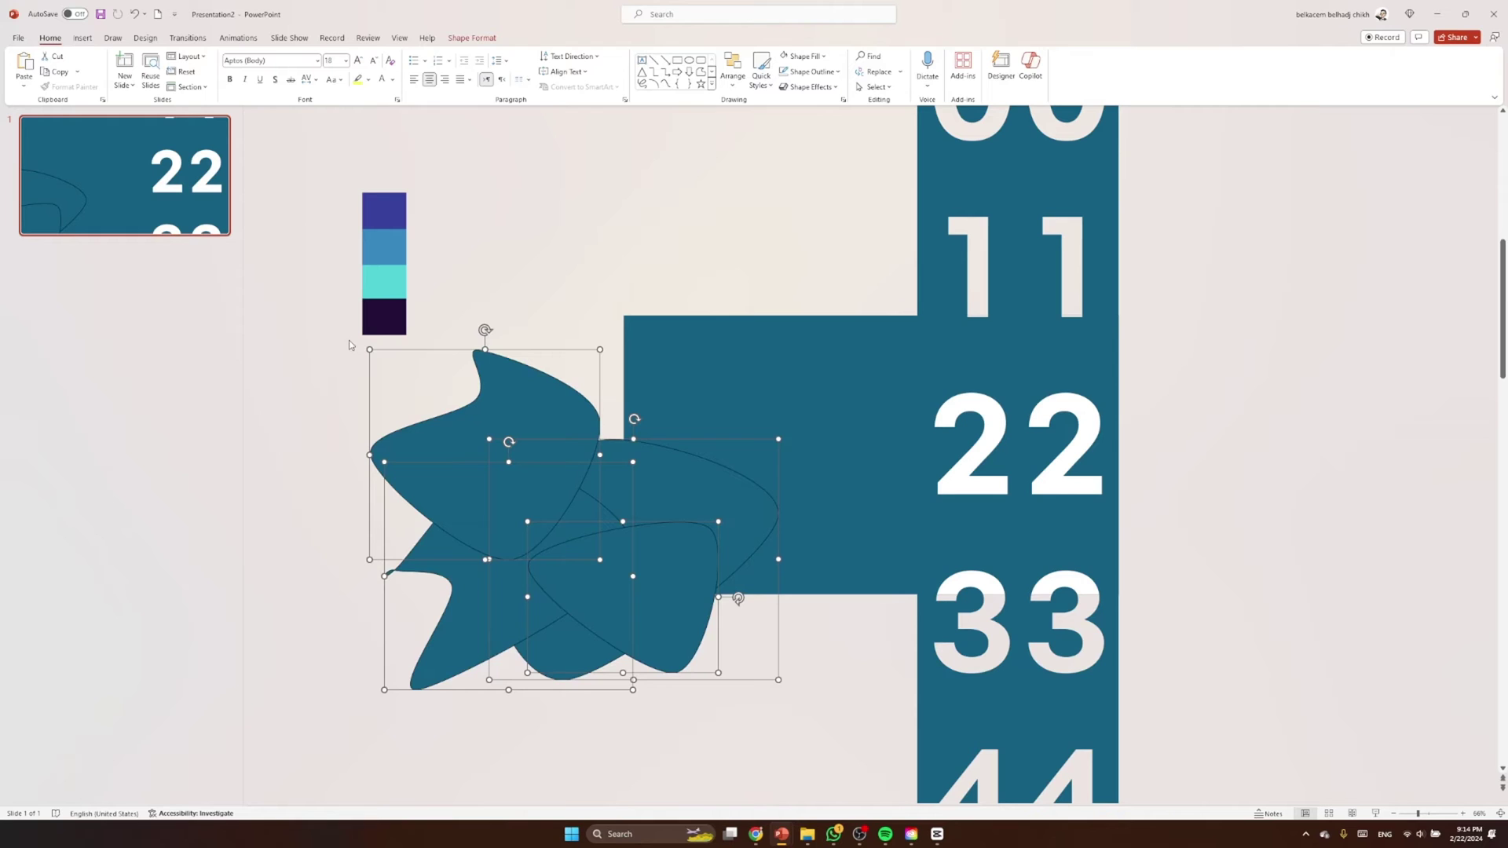
left_click(472, 38)
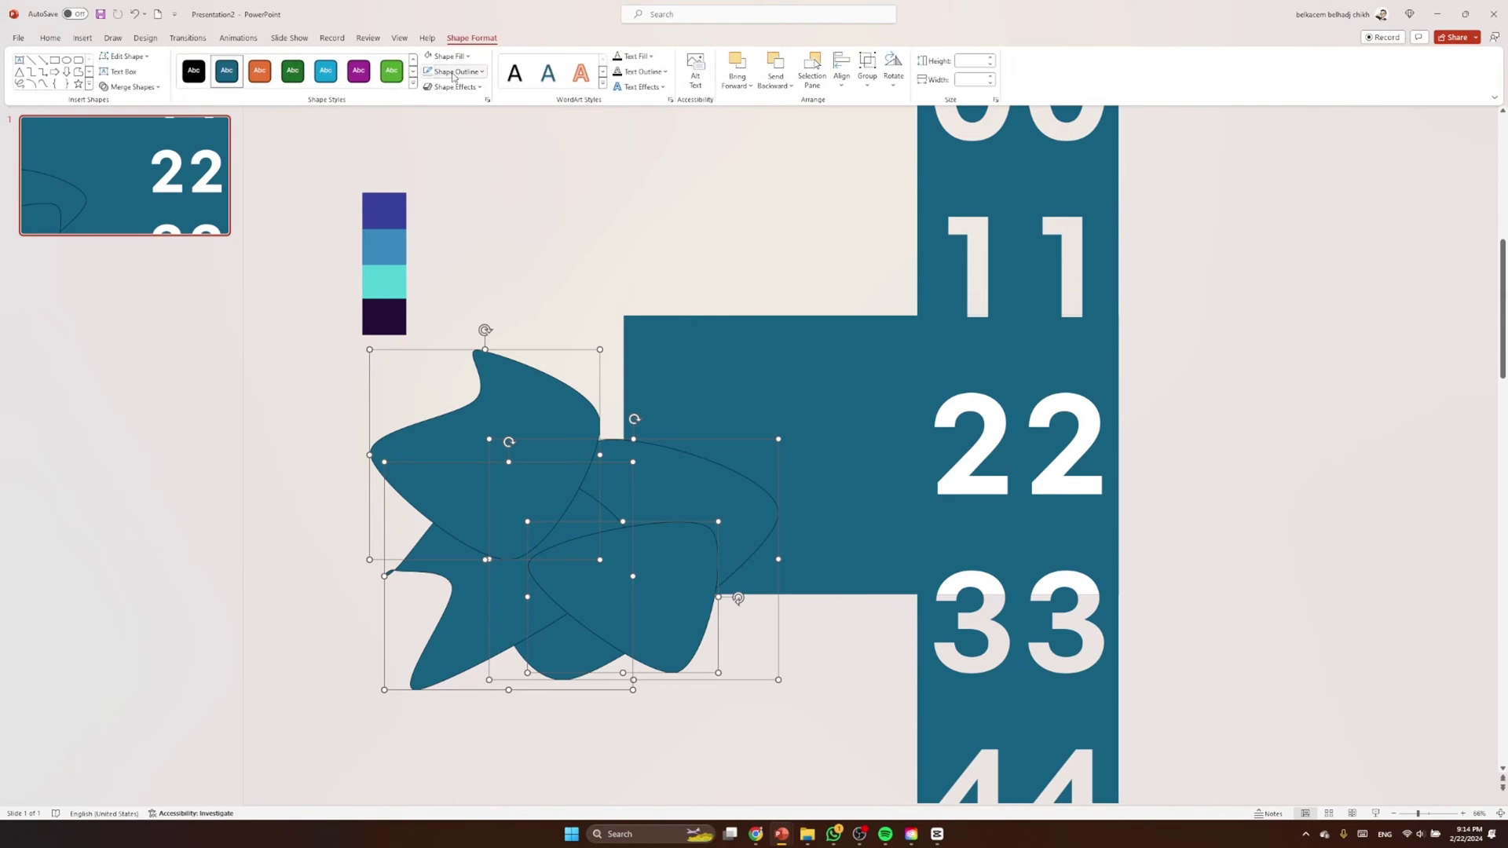
left_click(455, 72)
left_click(452, 202)
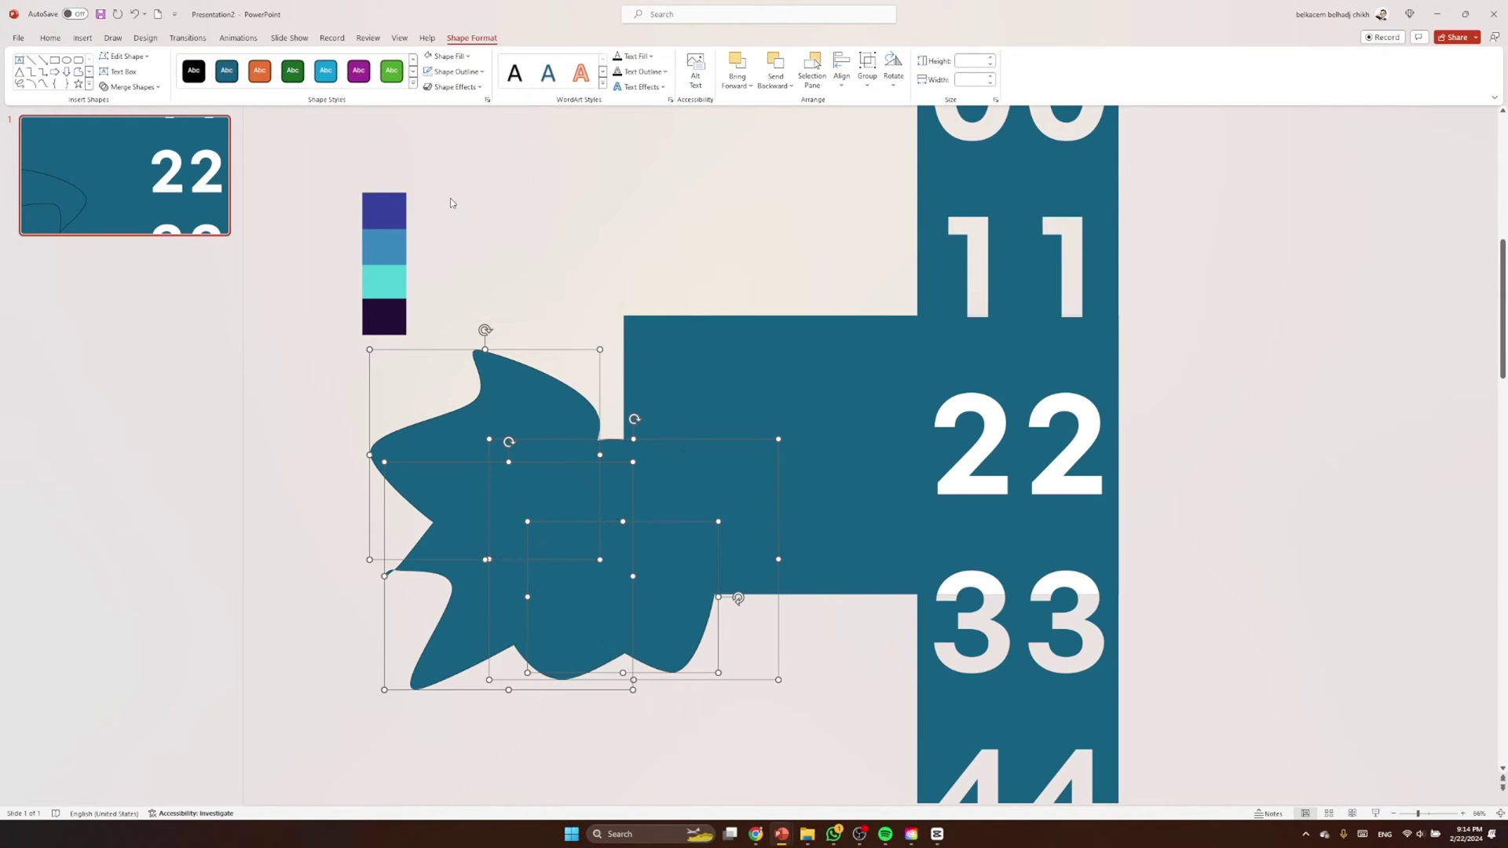
left_click(638, 283)
Eyedrop the purple swatch onto the top leaf and light blue onto the back shape
left_click(509, 416)
left_click(446, 56)
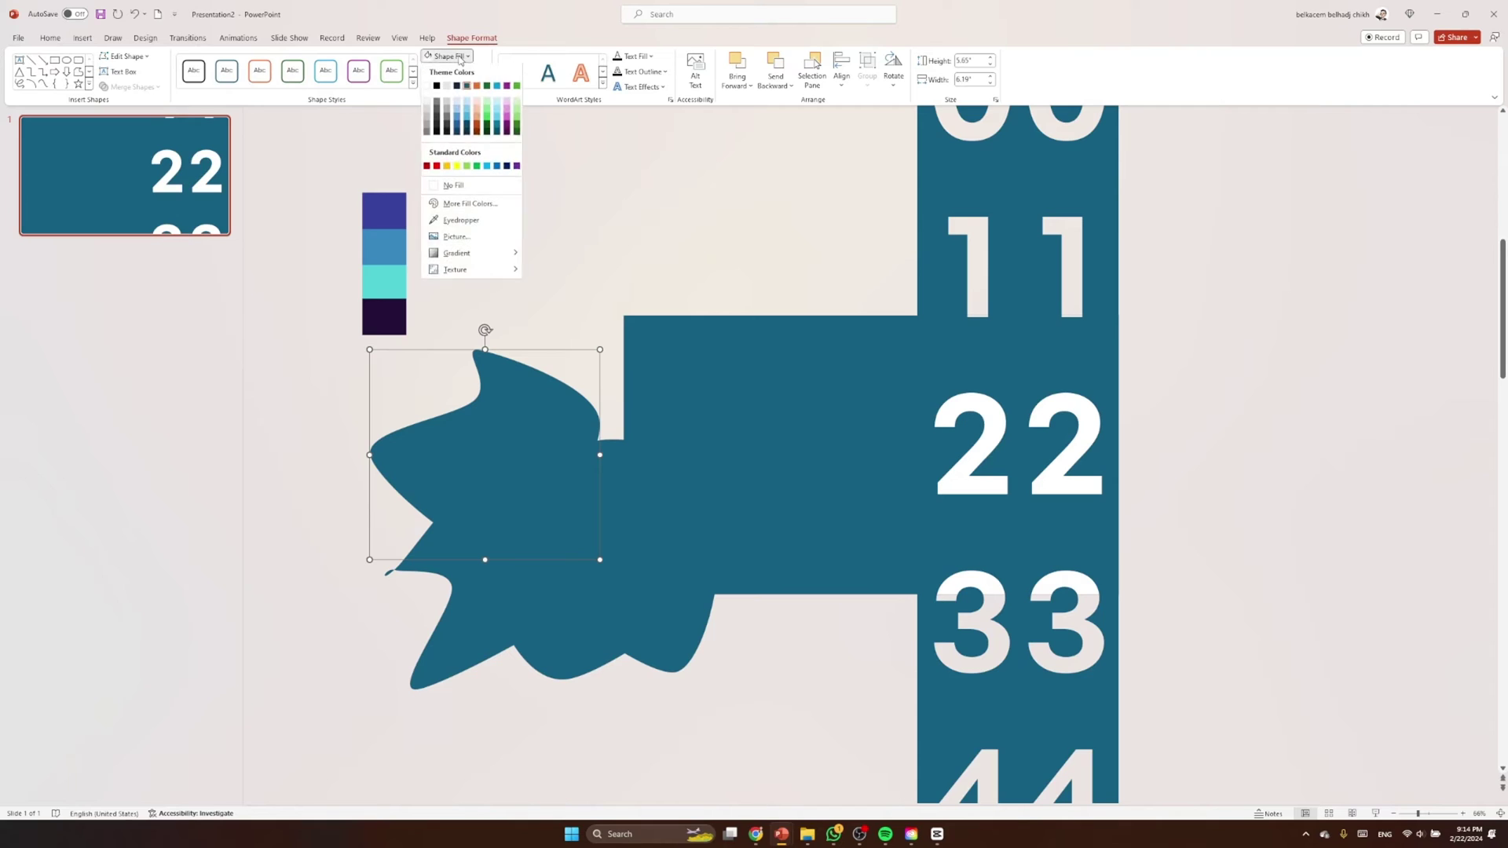
left_click(482, 224)
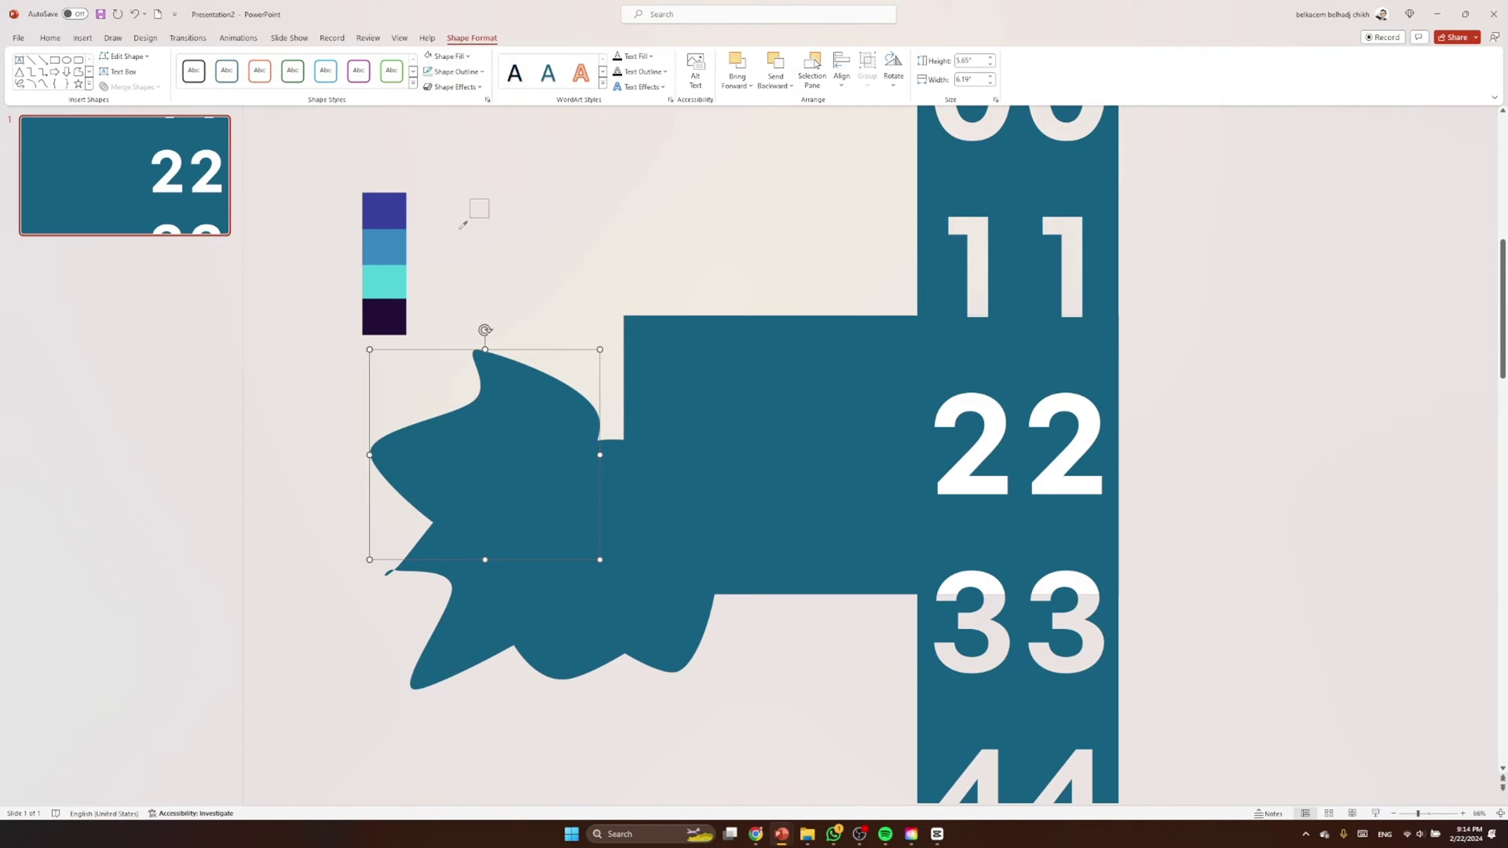
left_click(393, 206)
left_click(615, 462)
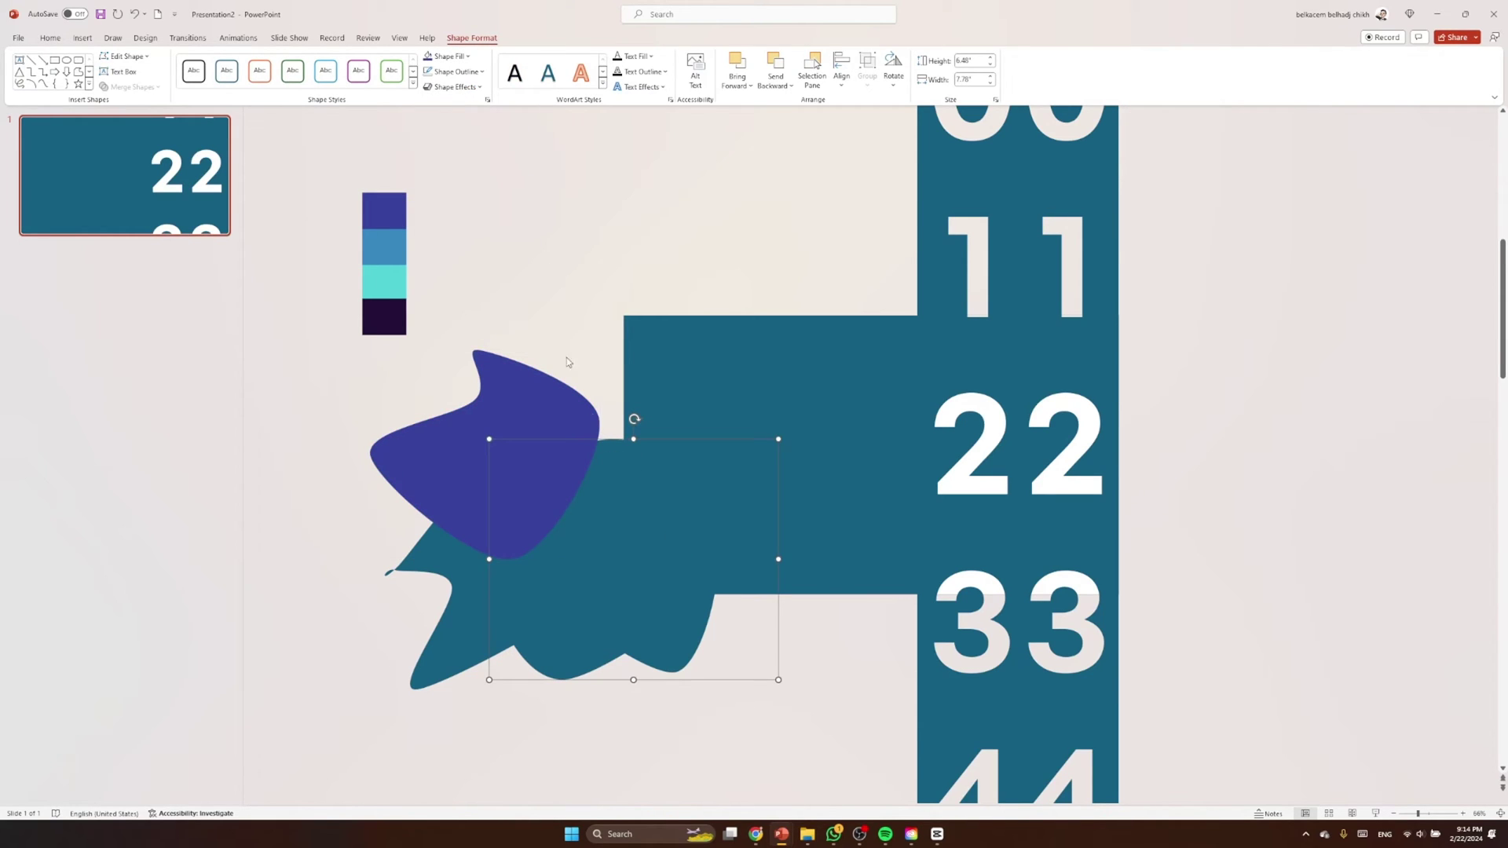
left_click(446, 56)
left_click(462, 254)
left_click(399, 239)
left_click(487, 297)
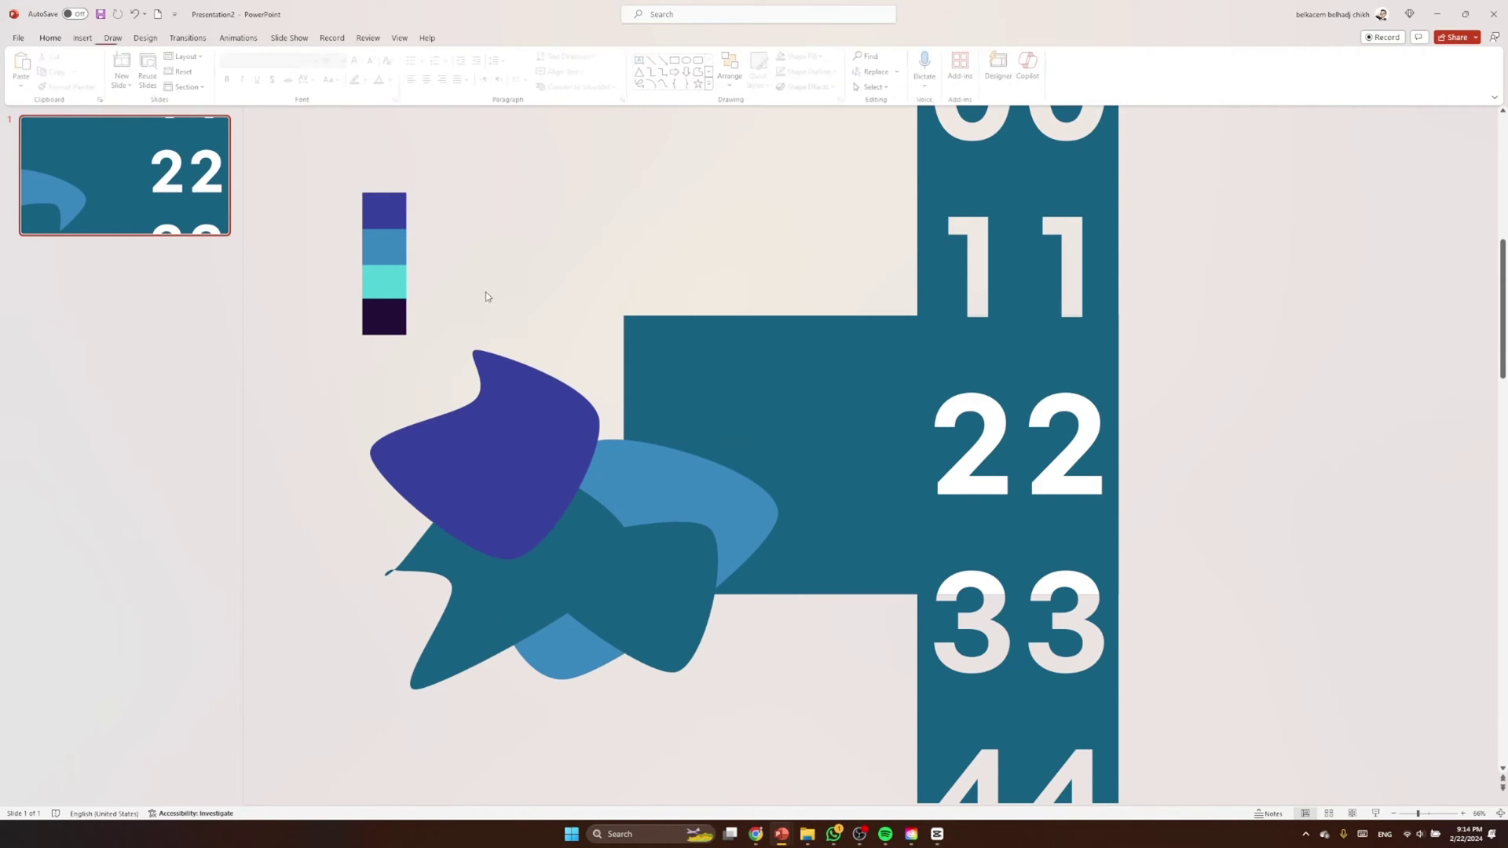
Eyedrop the cyan swatch onto the triangle-like blob and the dark swatch onto the star blob
left_click(649, 585)
left_click(446, 57)
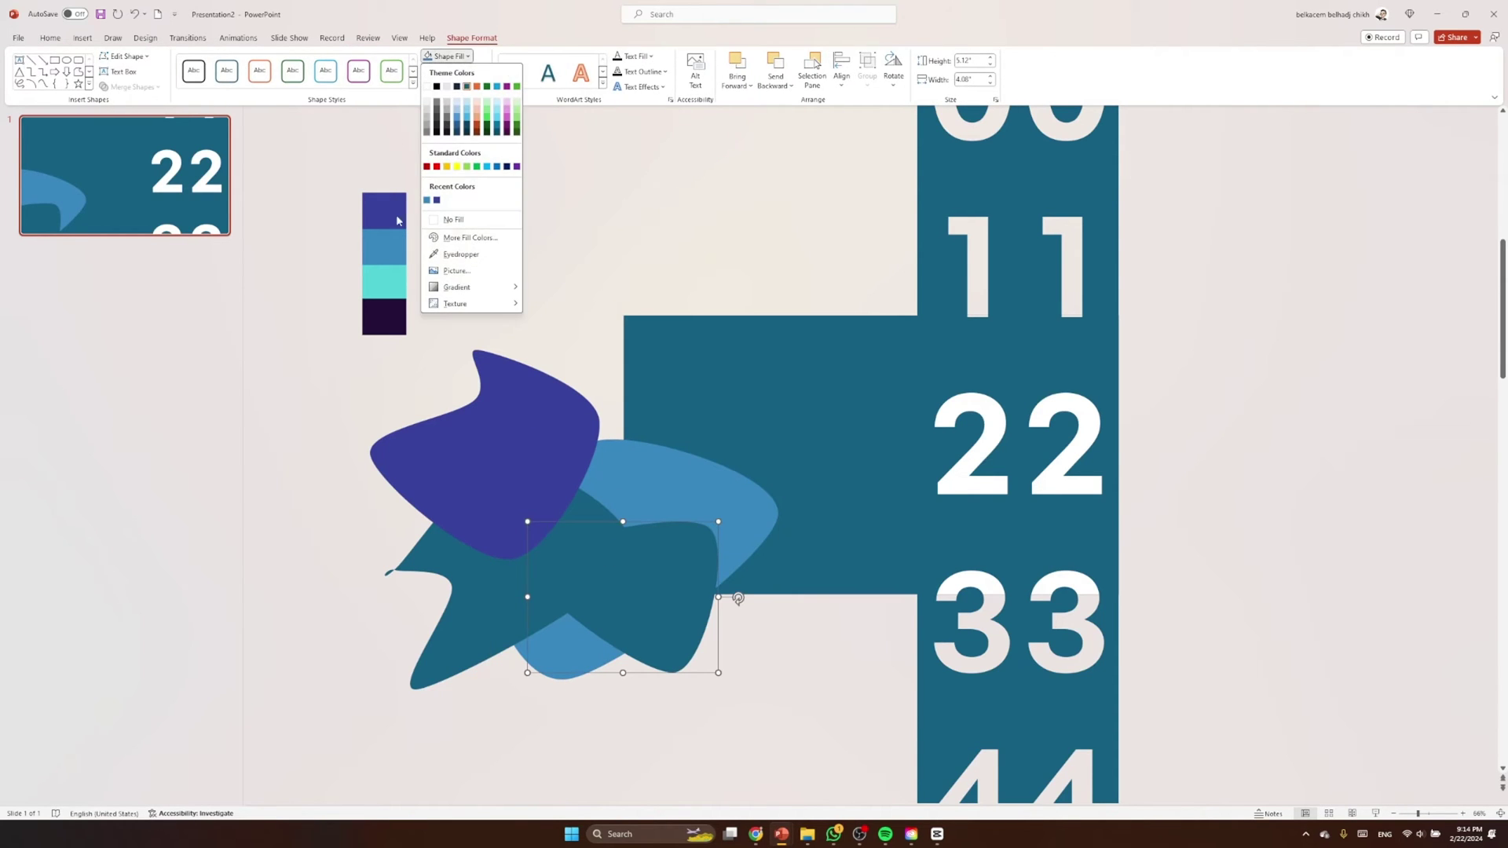
left_click(461, 254)
left_click(393, 272)
left_click(482, 244)
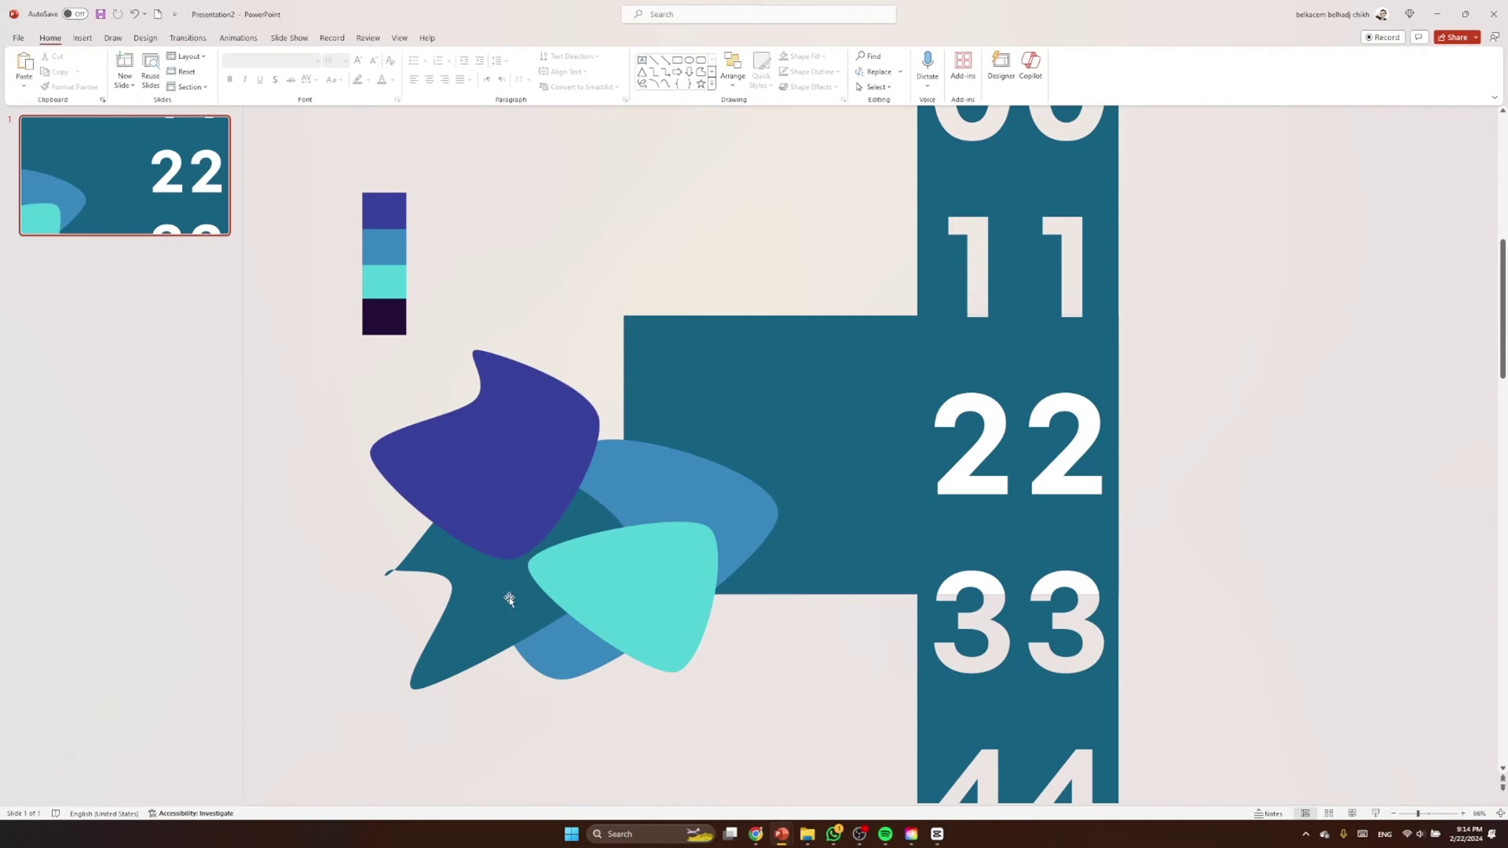
left_click(483, 589)
left_click(461, 72)
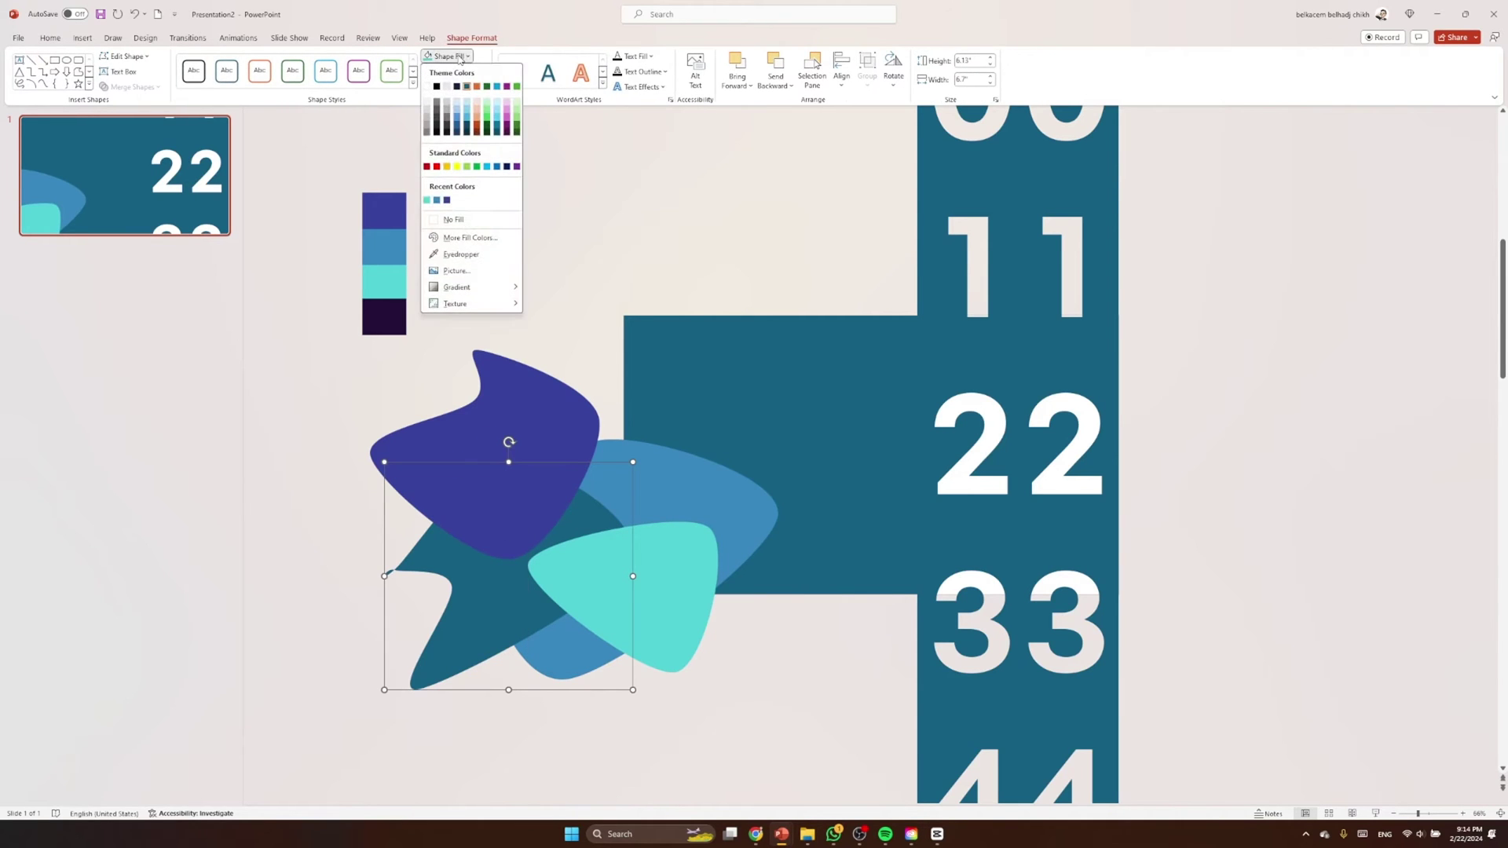
left_click(472, 257)
left_click(393, 308)
left_click(513, 243)
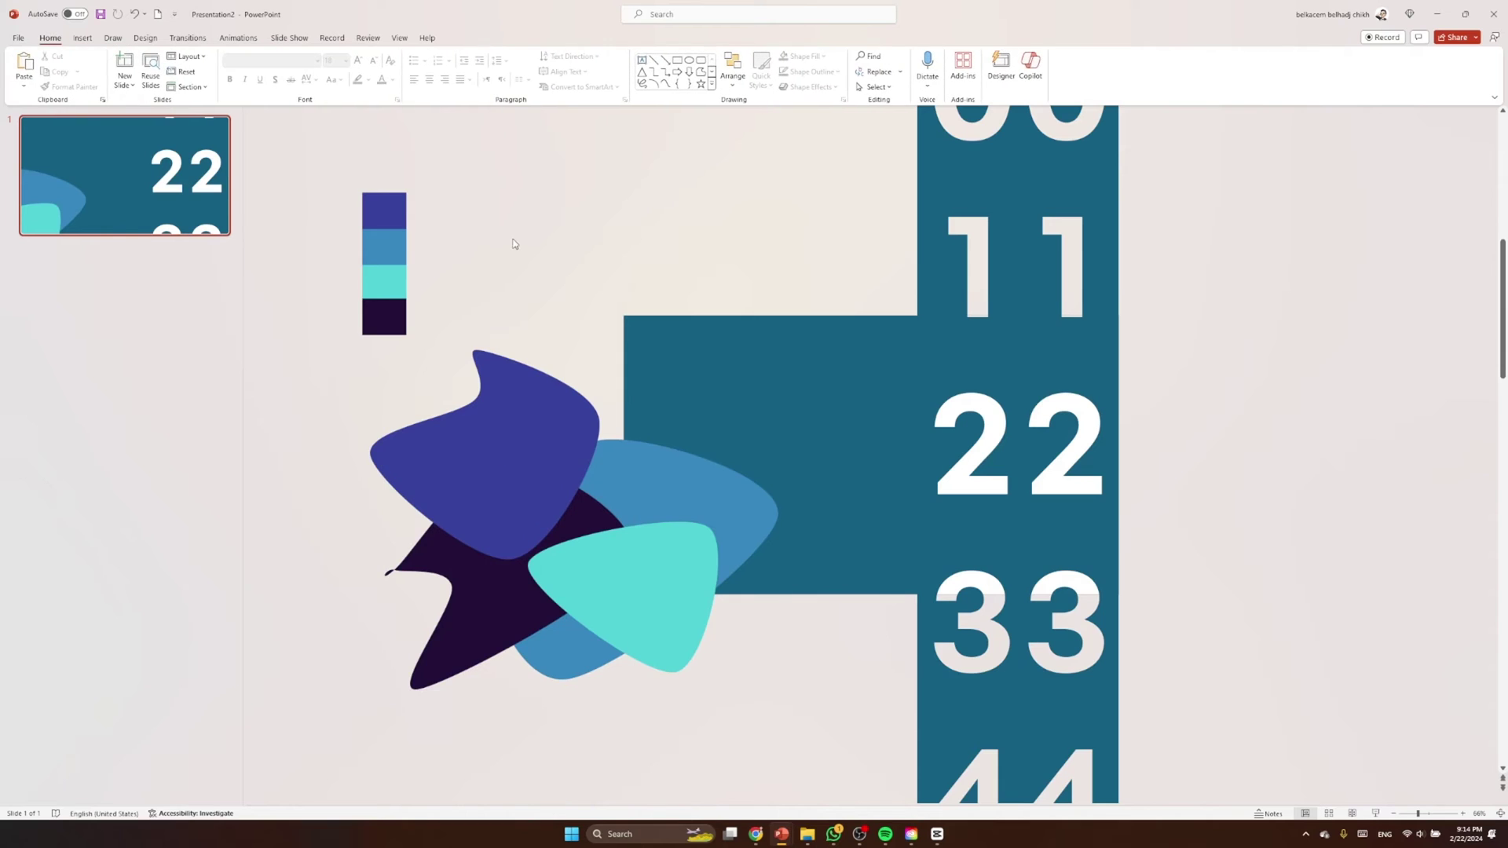
Give the four blobs 29 pt soft edges, enlarge them, and move them over the number strip
left_click_drag(831, 785, 319, 346)
right_click(455, 409)
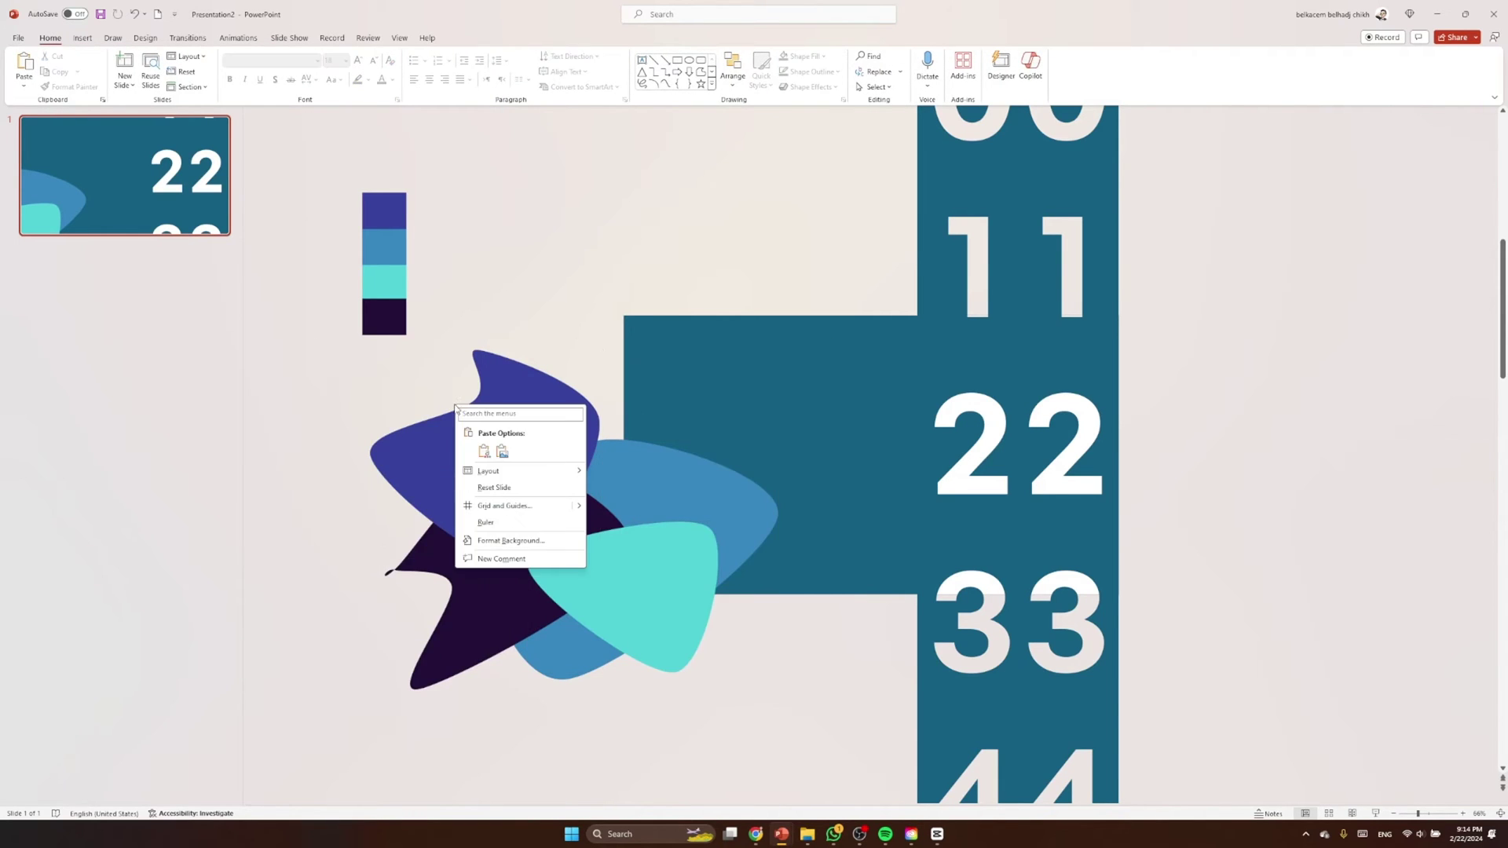
left_click(427, 440)
left_click_drag(813, 736, 337, 349)
right_click(437, 430)
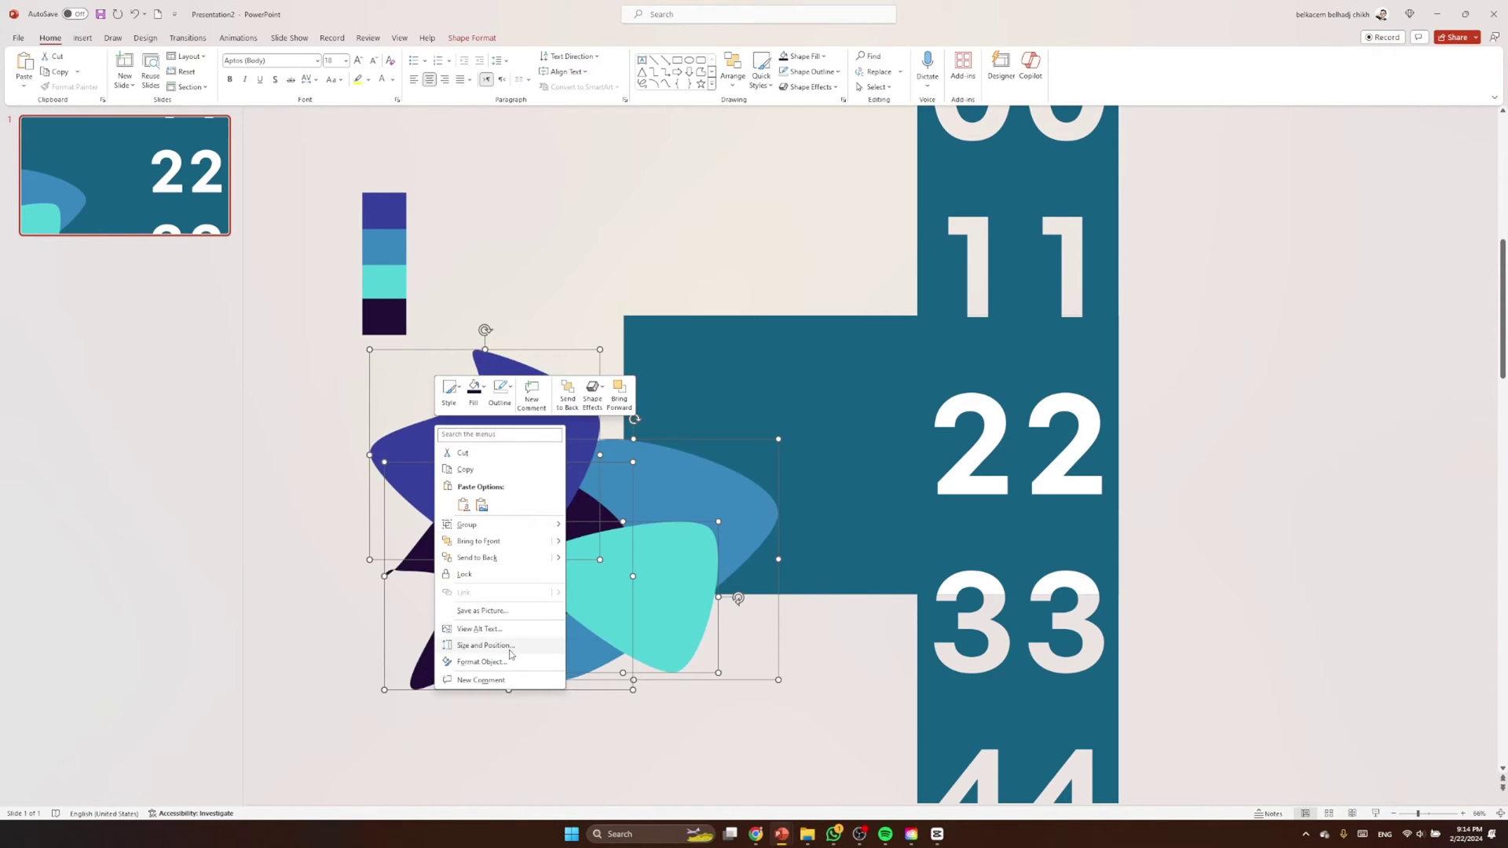
left_click(482, 662)
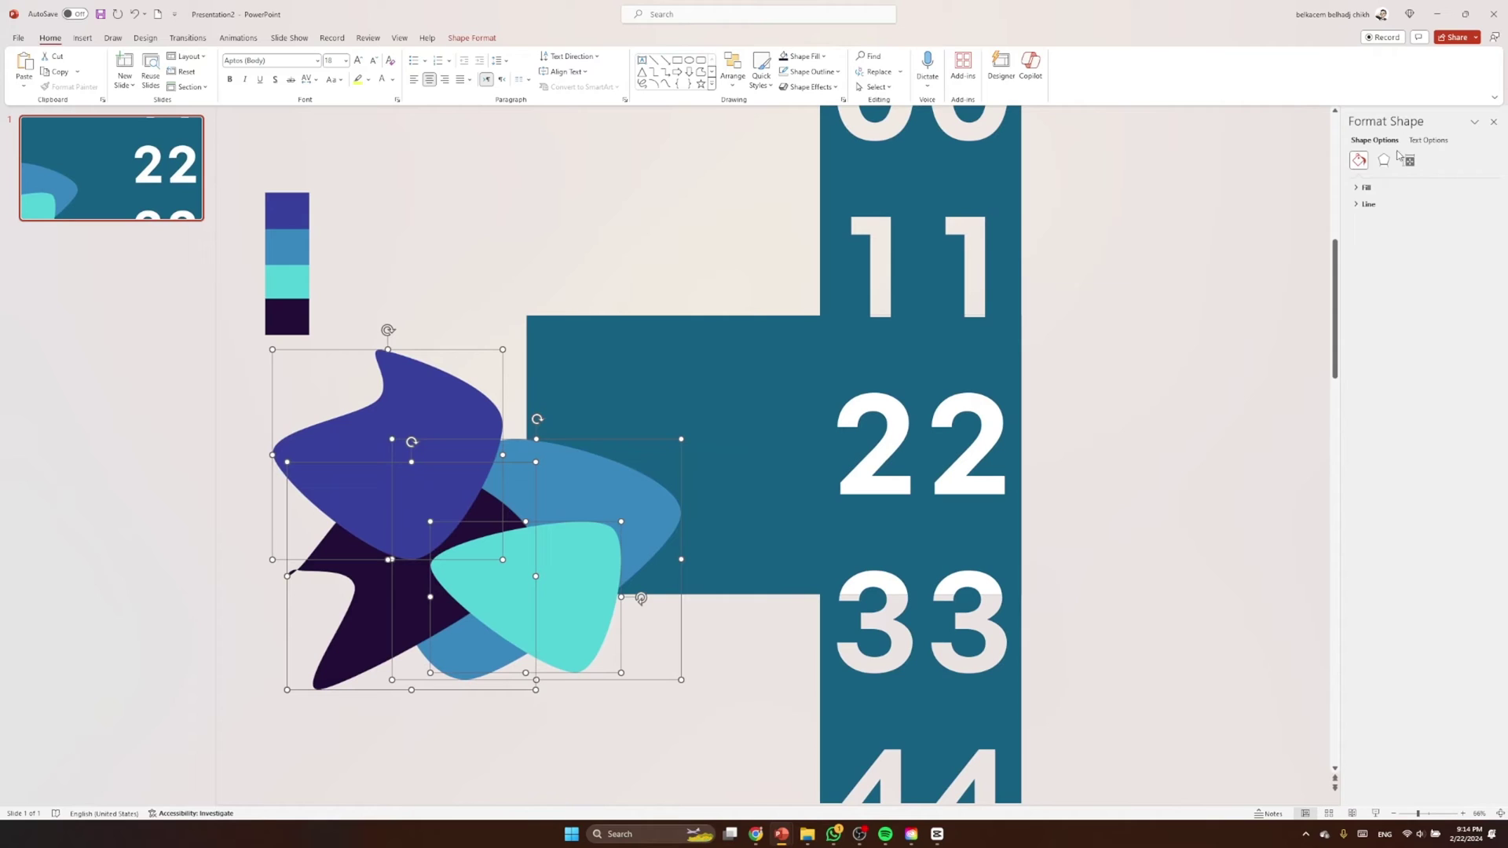
left_click(1384, 160)
left_click(1375, 238)
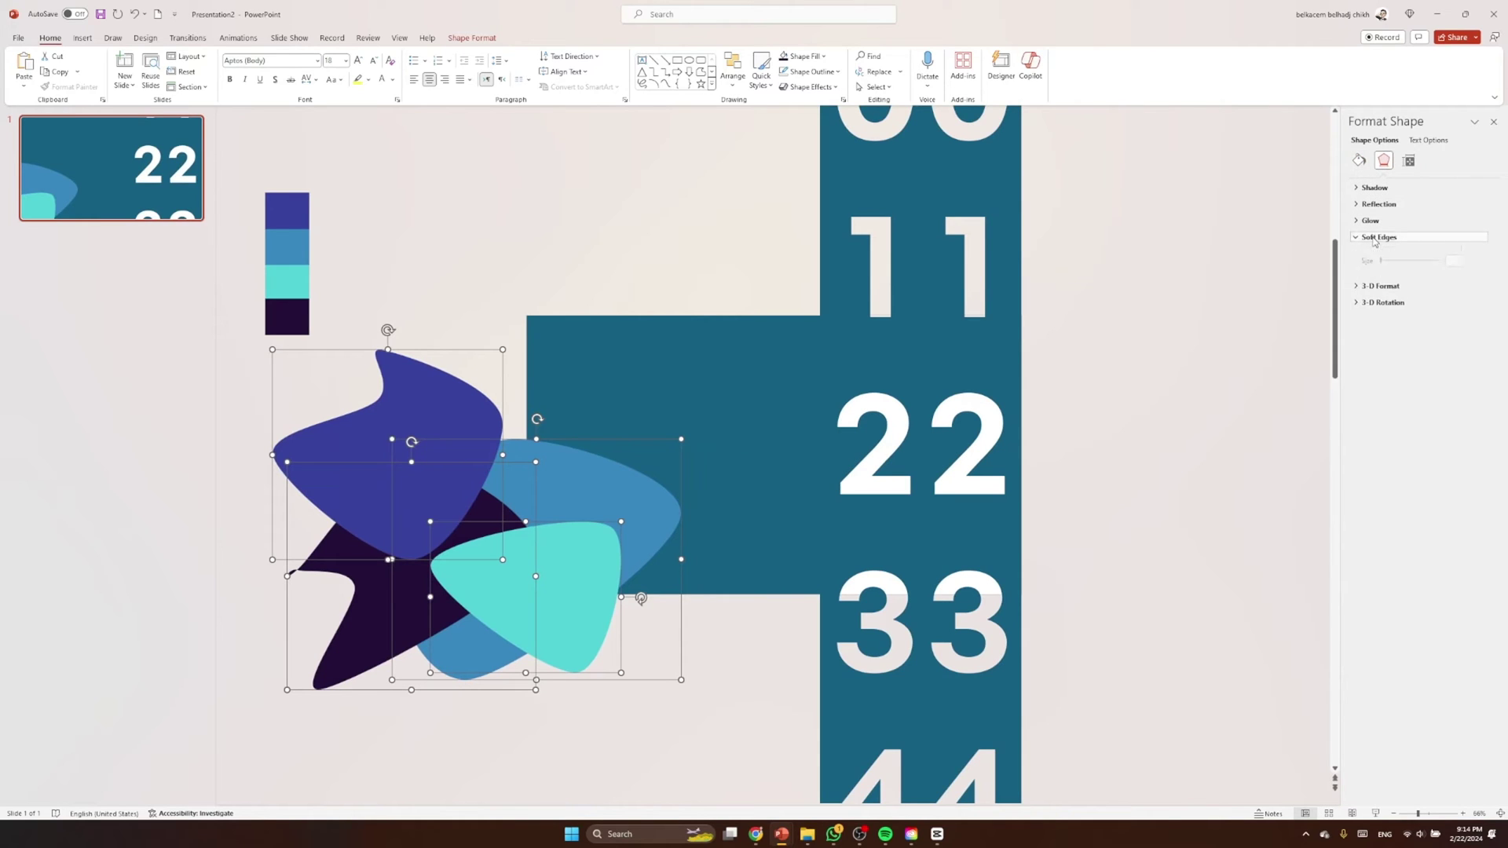
left_click_drag(1383, 275, 1397, 273)
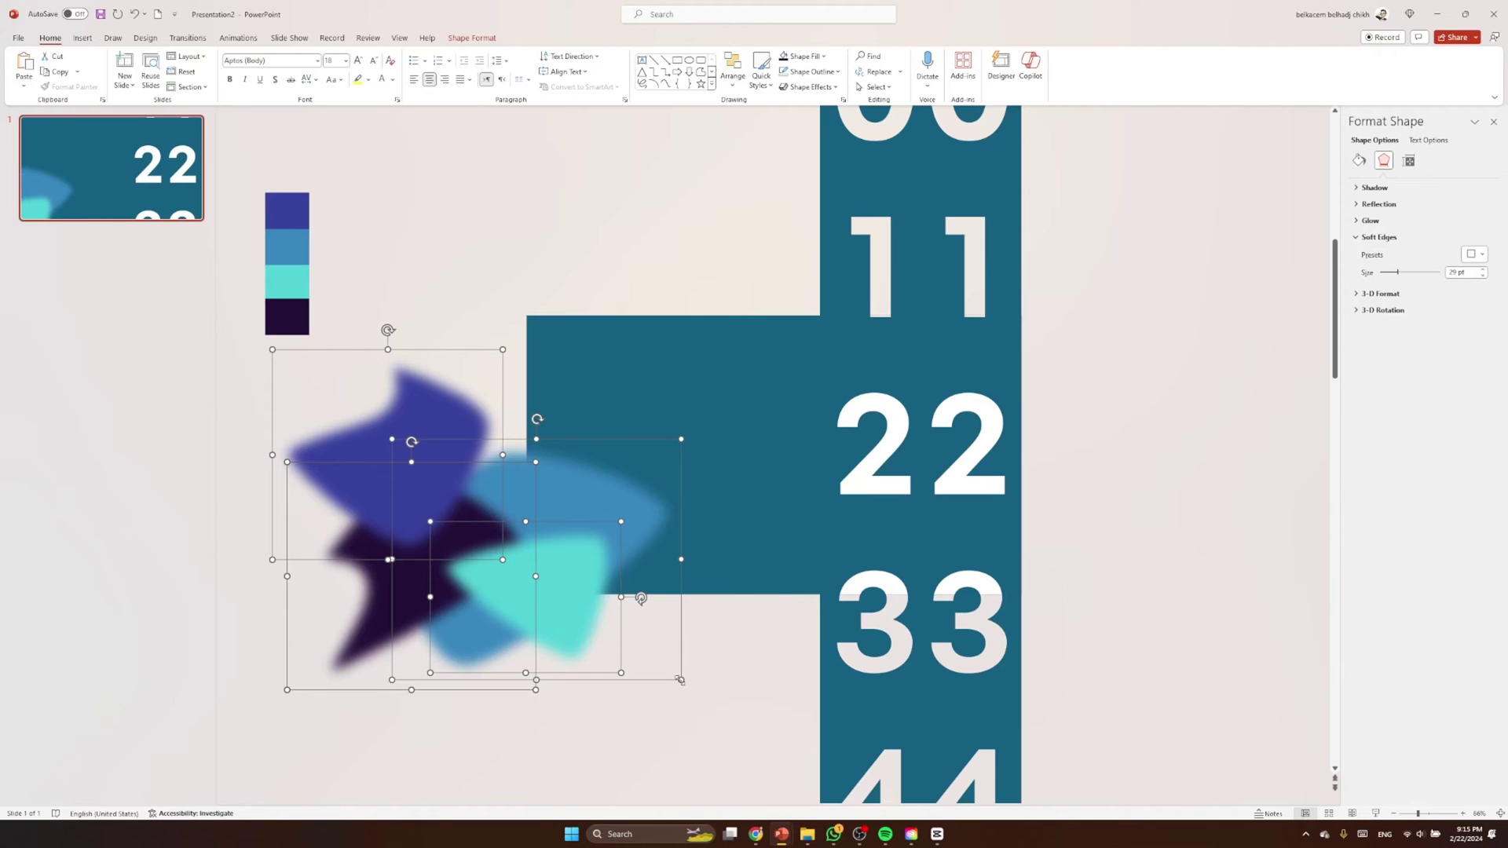
left_click_drag(680, 680, 718, 710)
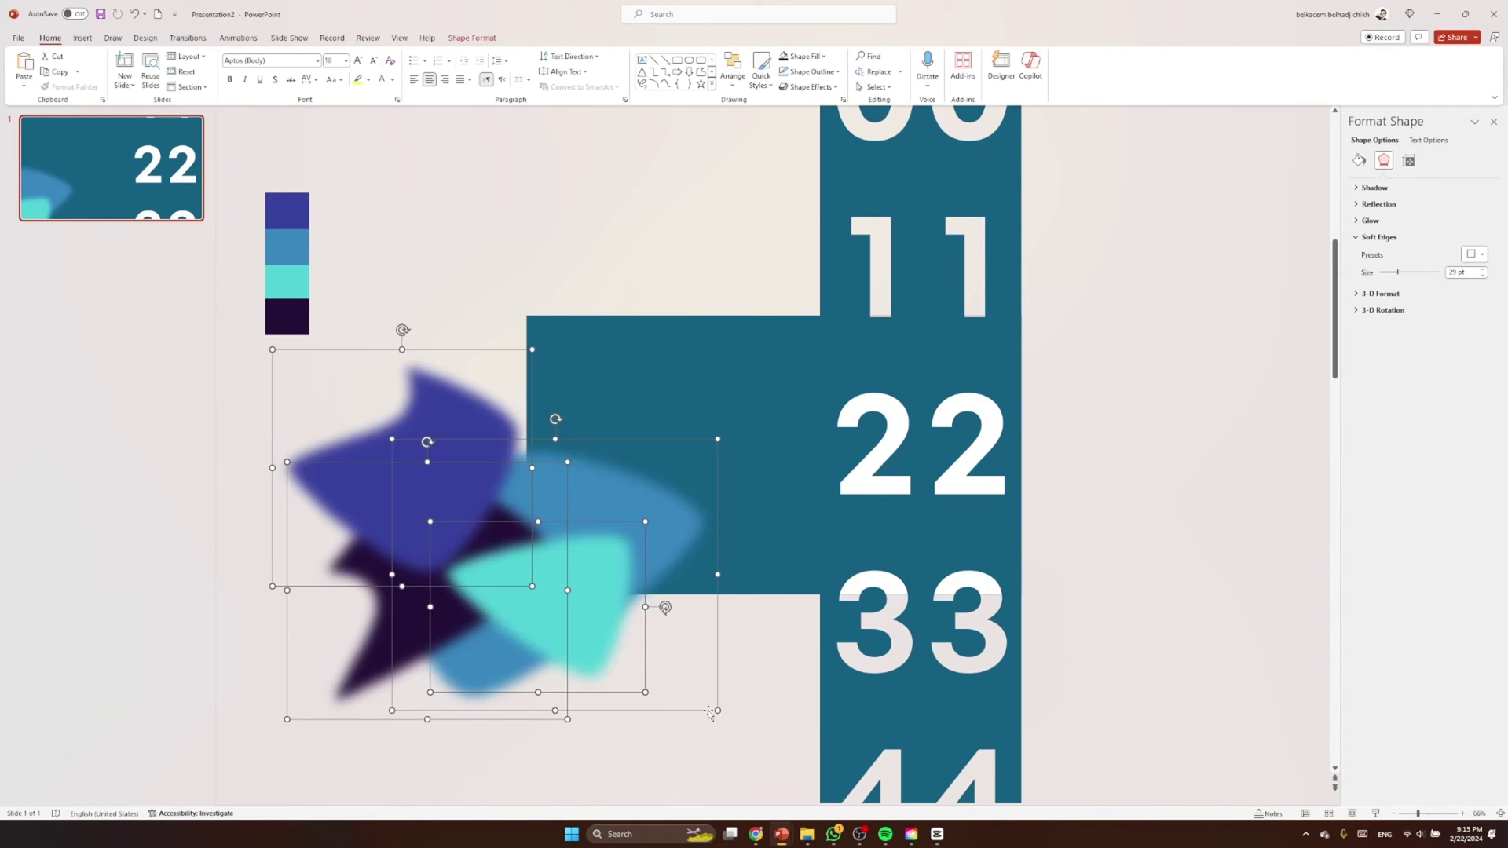
left_click_drag(567, 603, 995, 538)
Send the blurred blobs to the back, behind the teal number strip
right_click(1009, 480)
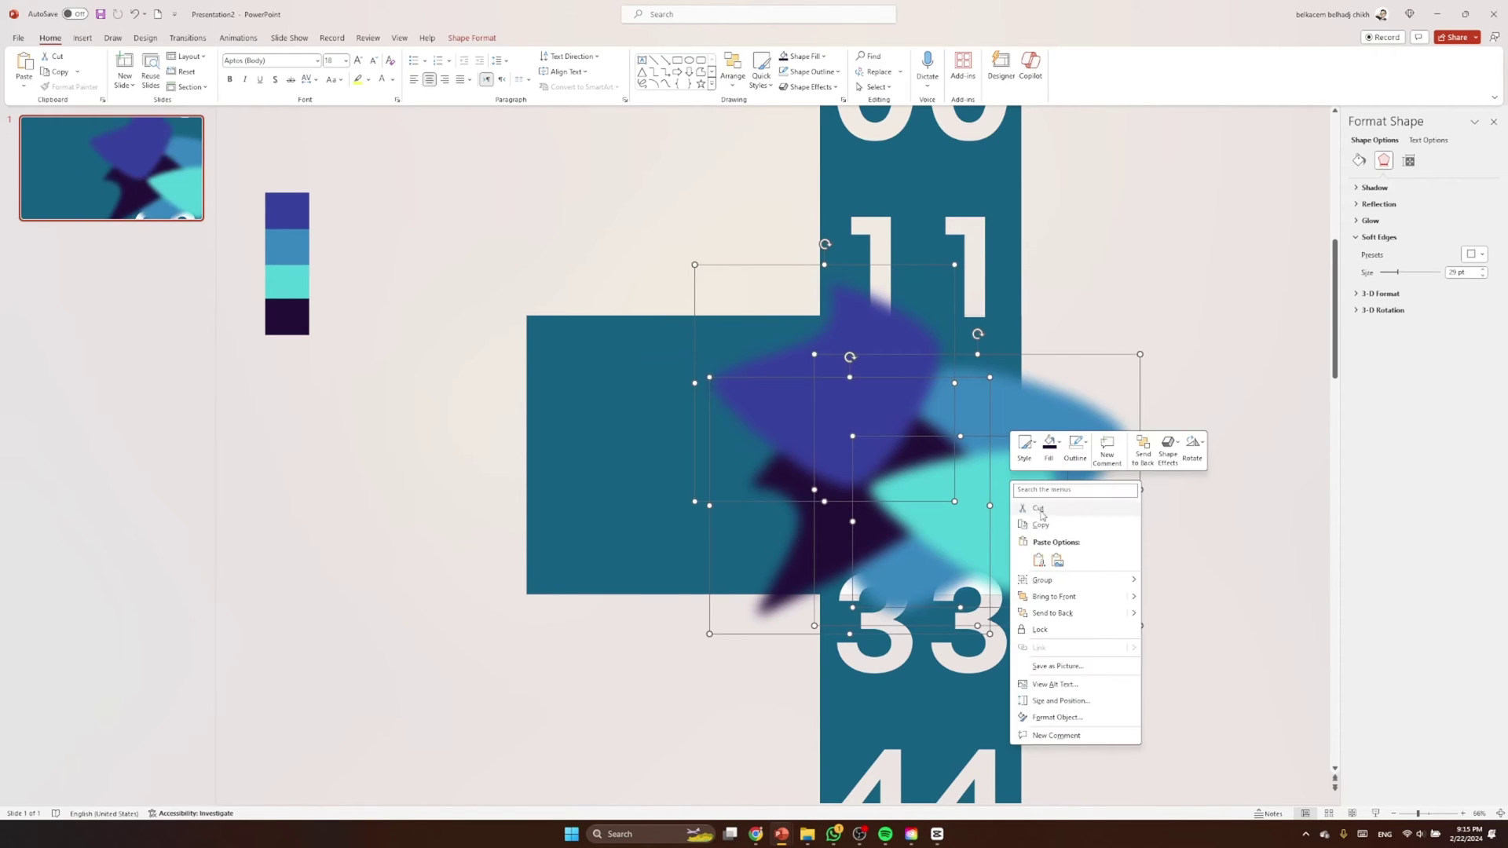
left_click(1052, 611)
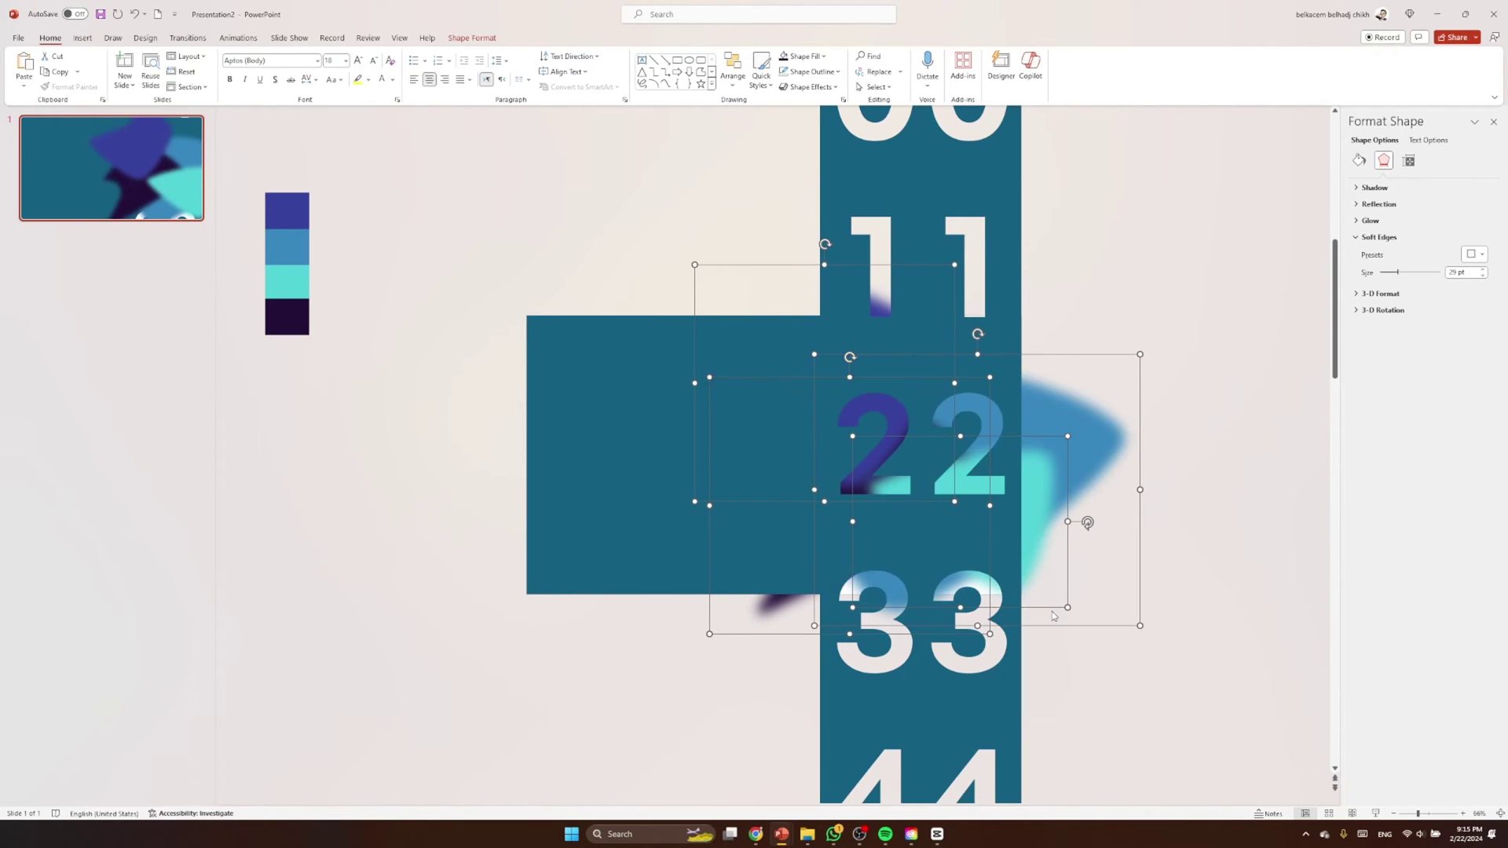
left_click(1223, 368)
Reposition the blurred, purple and teal blobs behind the digit column
left_click(767, 612)
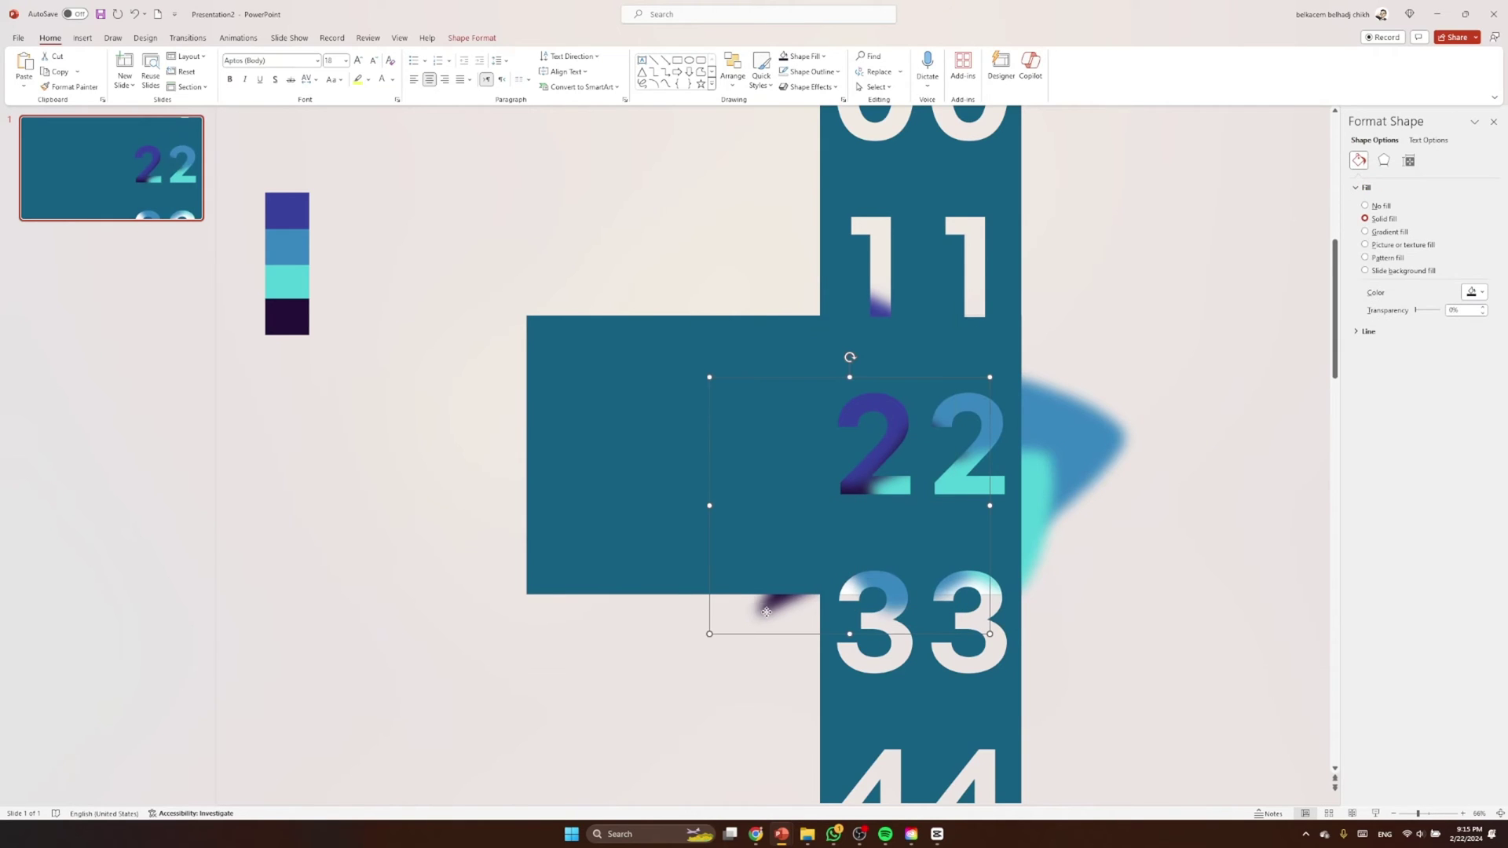
left_click_drag(767, 612, 773, 639)
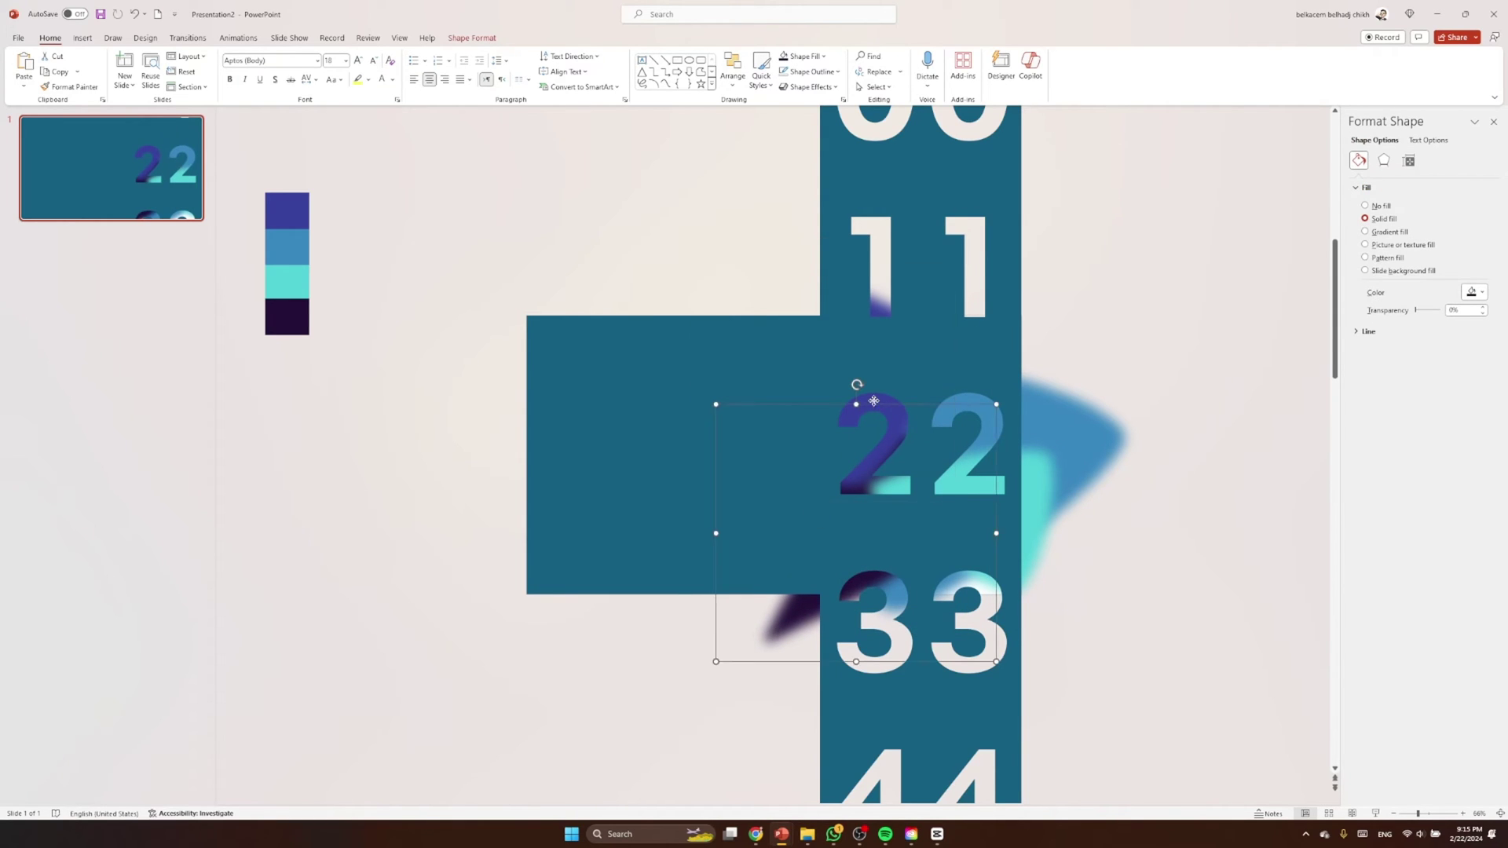
left_click_drag(874, 401, 845, 384)
left_click_drag(1038, 502, 990, 505)
left_click(1148, 534)
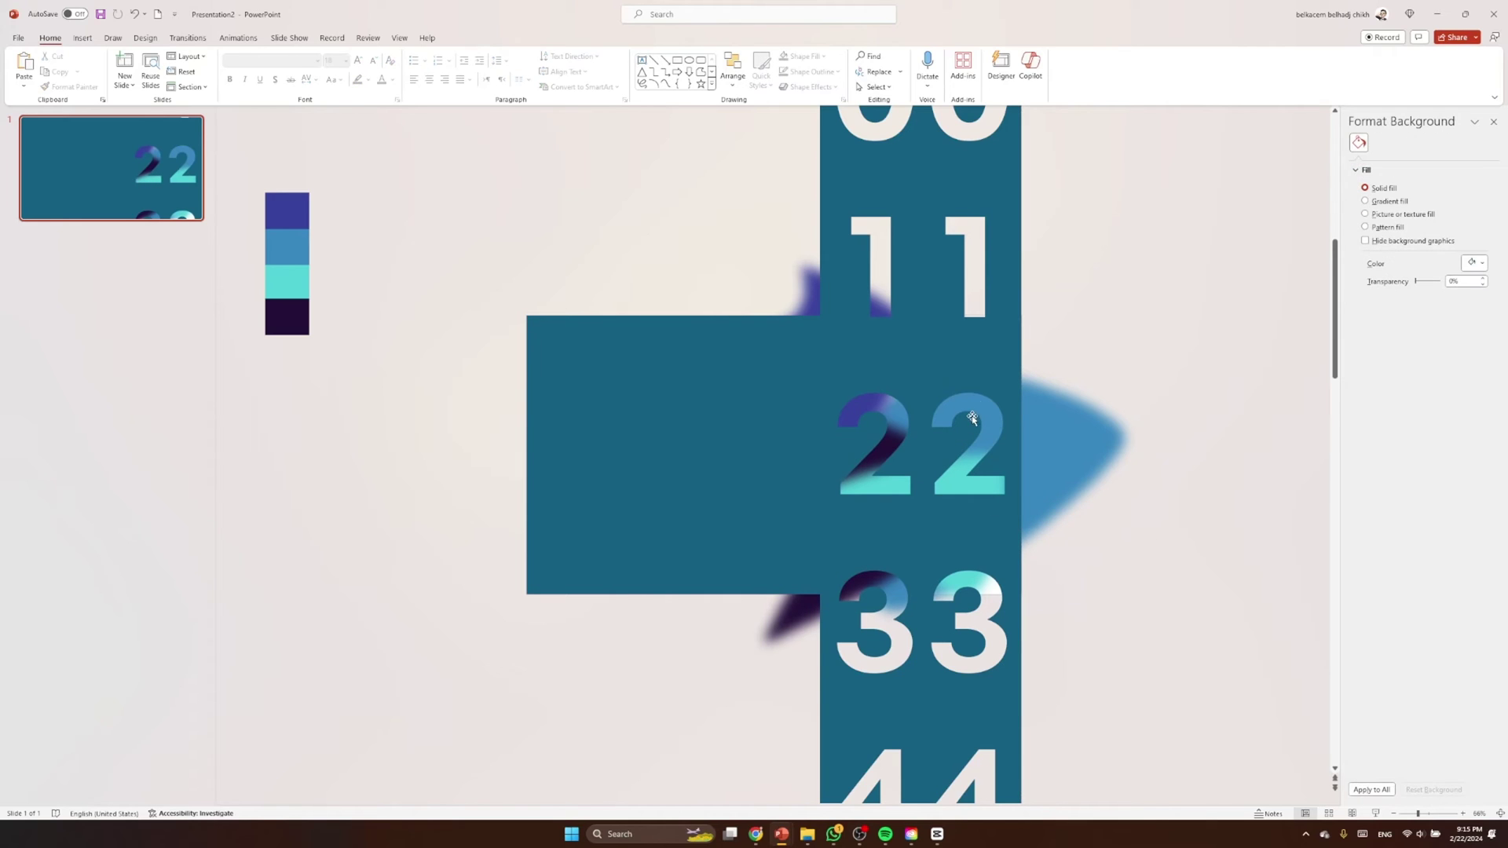
Select the number strips together with the teal rectangle
left_click(966, 364)
left_click(853, 351, "shift")
left_click(759, 372)
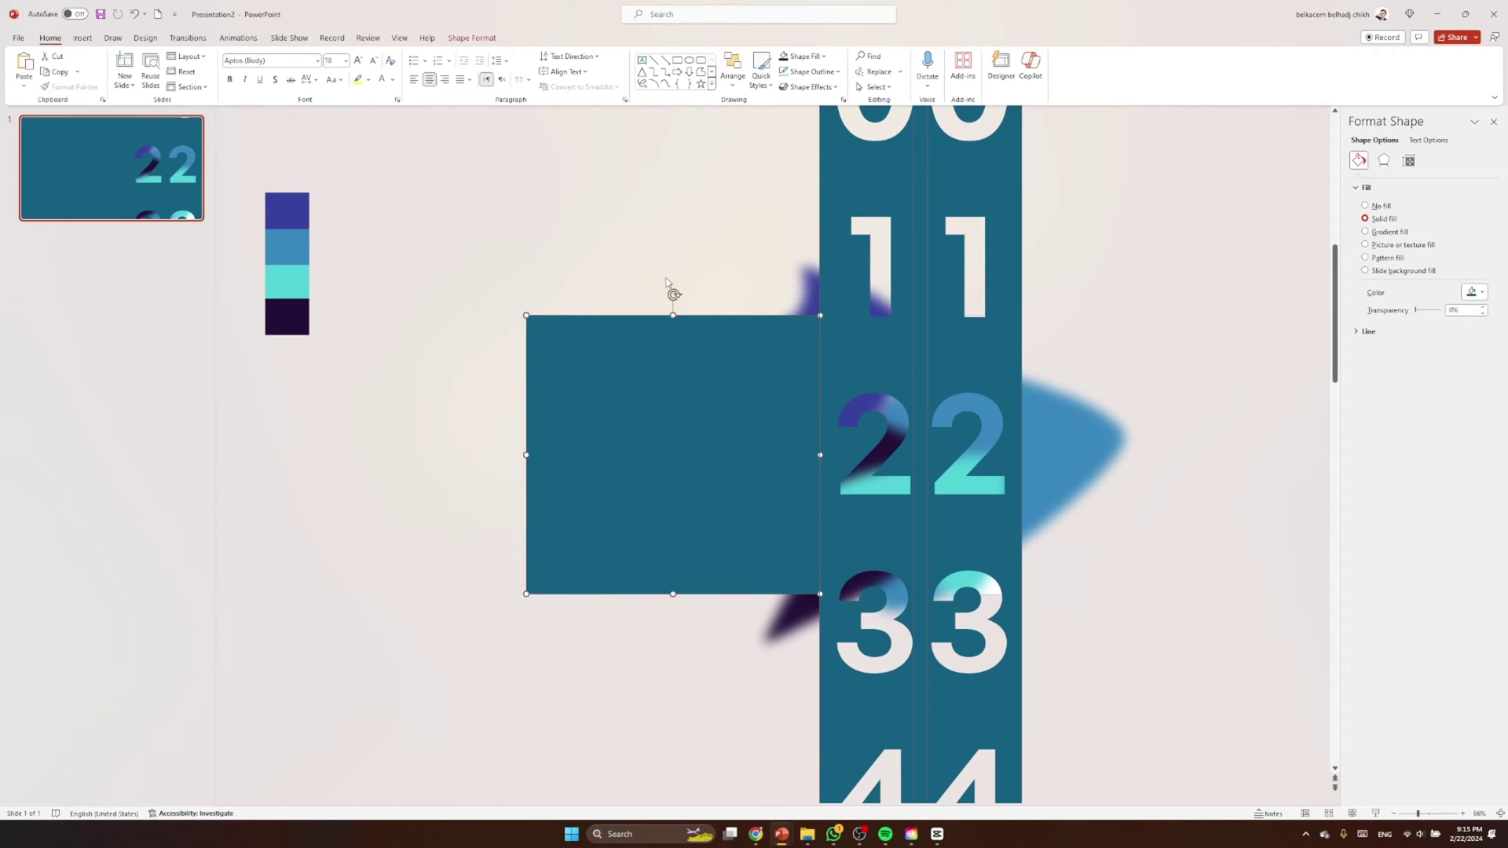
left_click(472, 37)
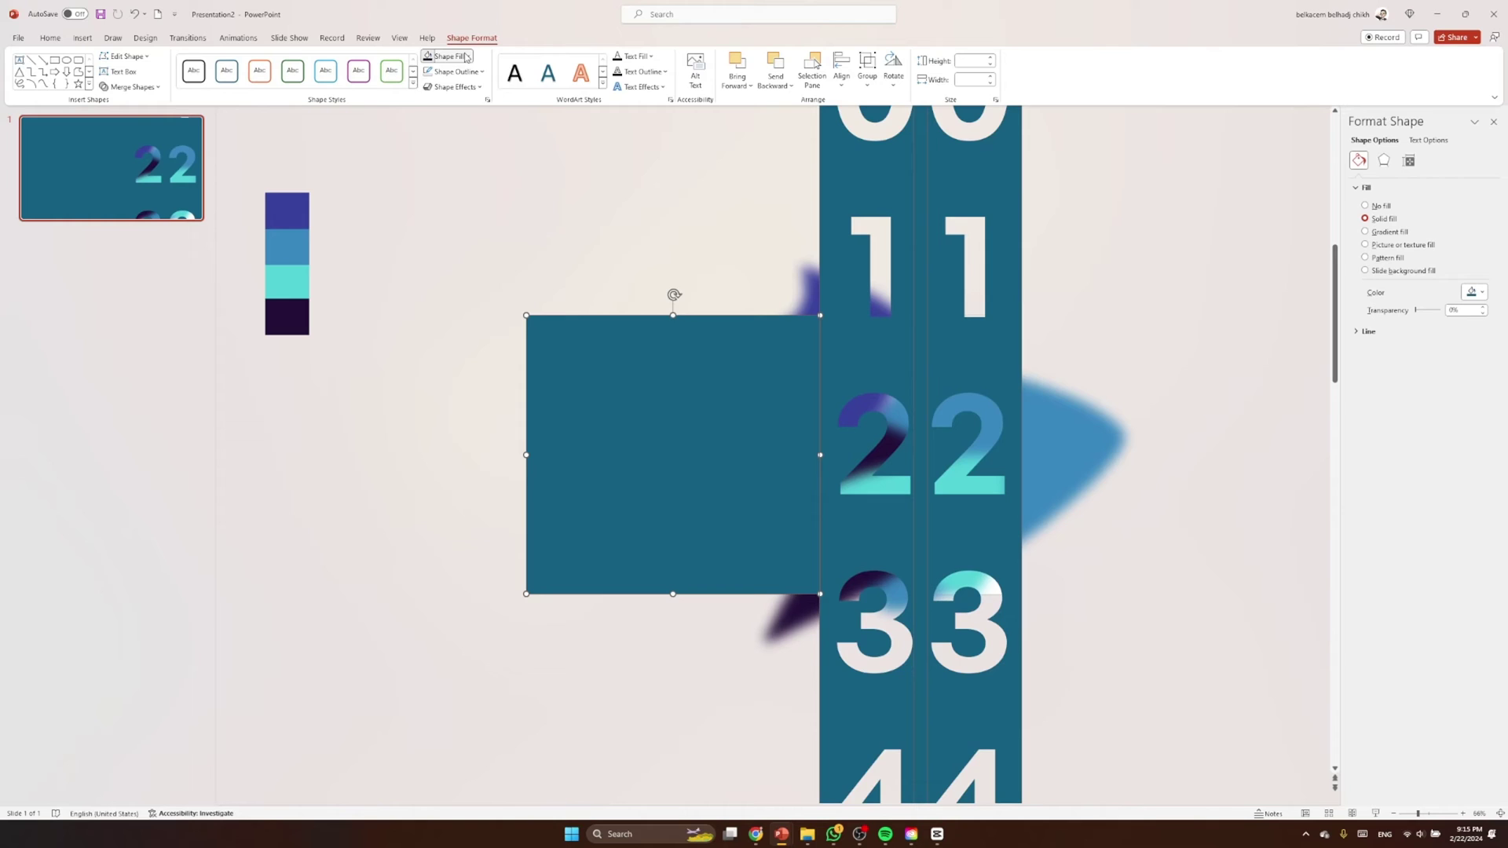
Fill the strips and rectangle white, and move the blue blob up behind the 11
left_click(447, 56)
left_click(437, 86)
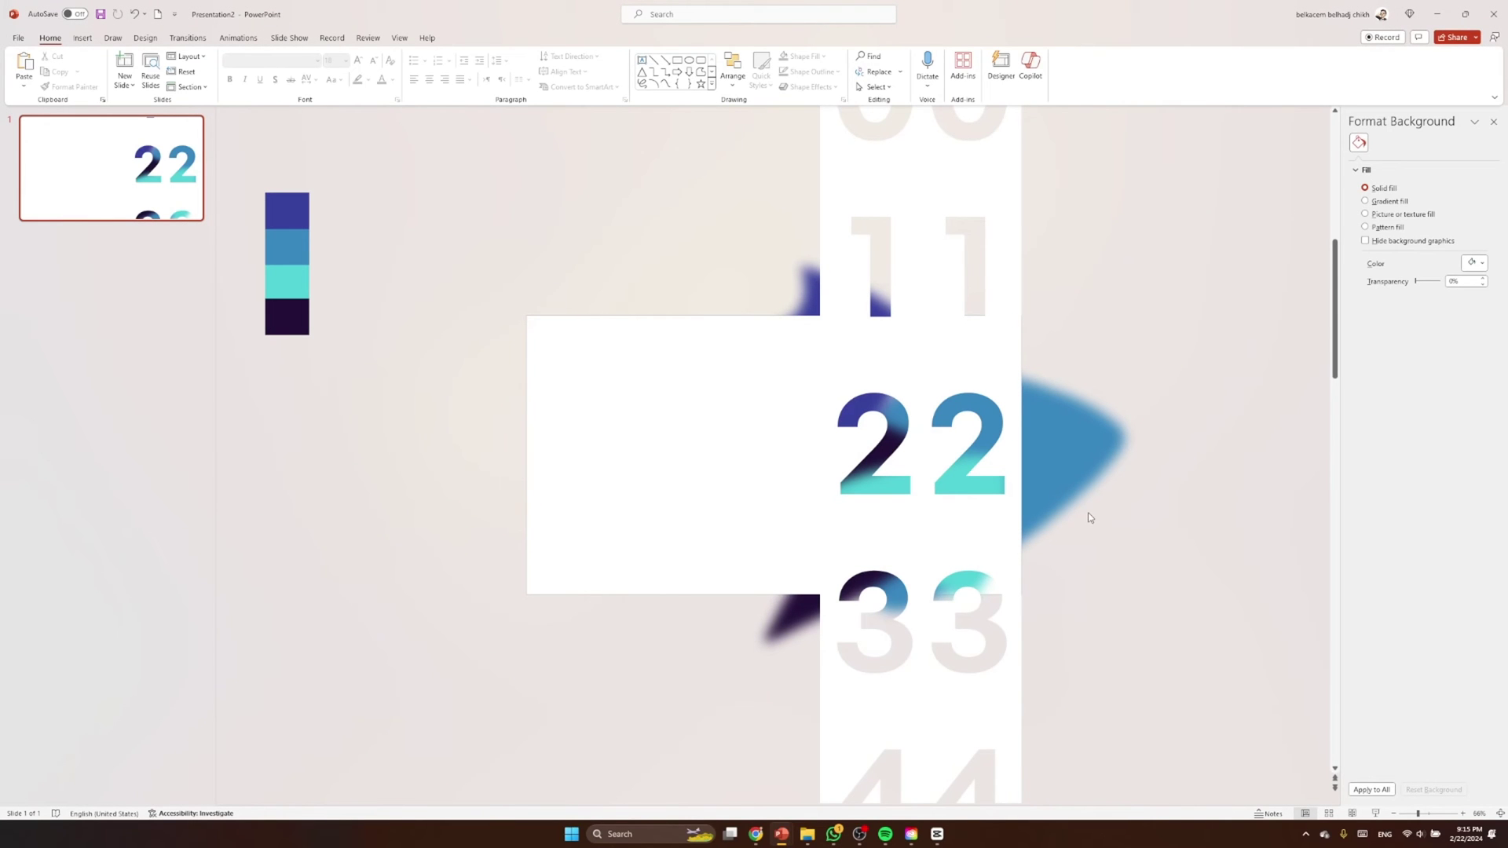
left_click(847, 292)
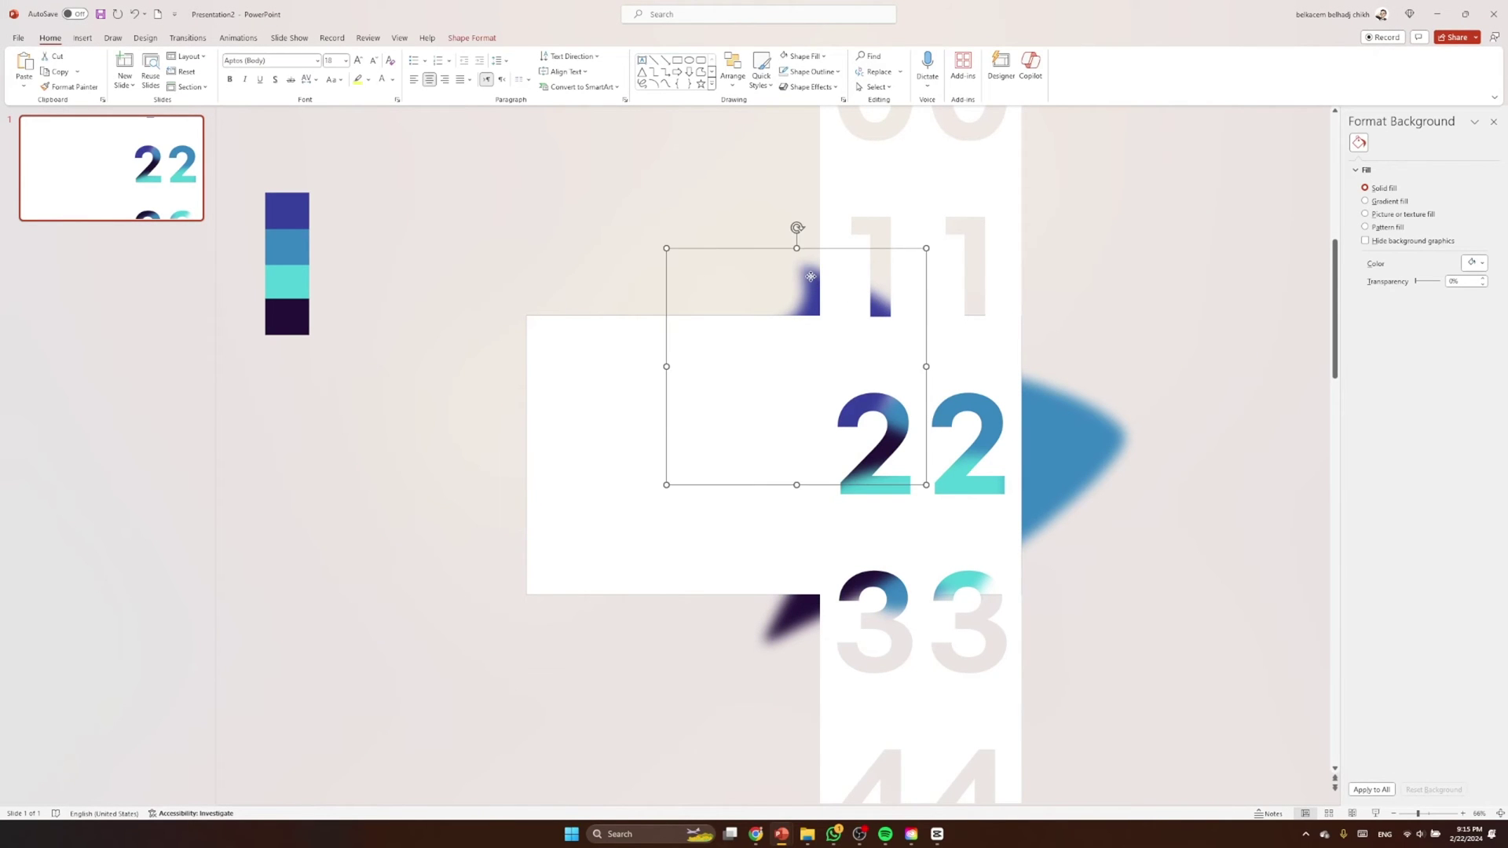
left_click(902, 296)
left_click_drag(901, 296, 891, 258)
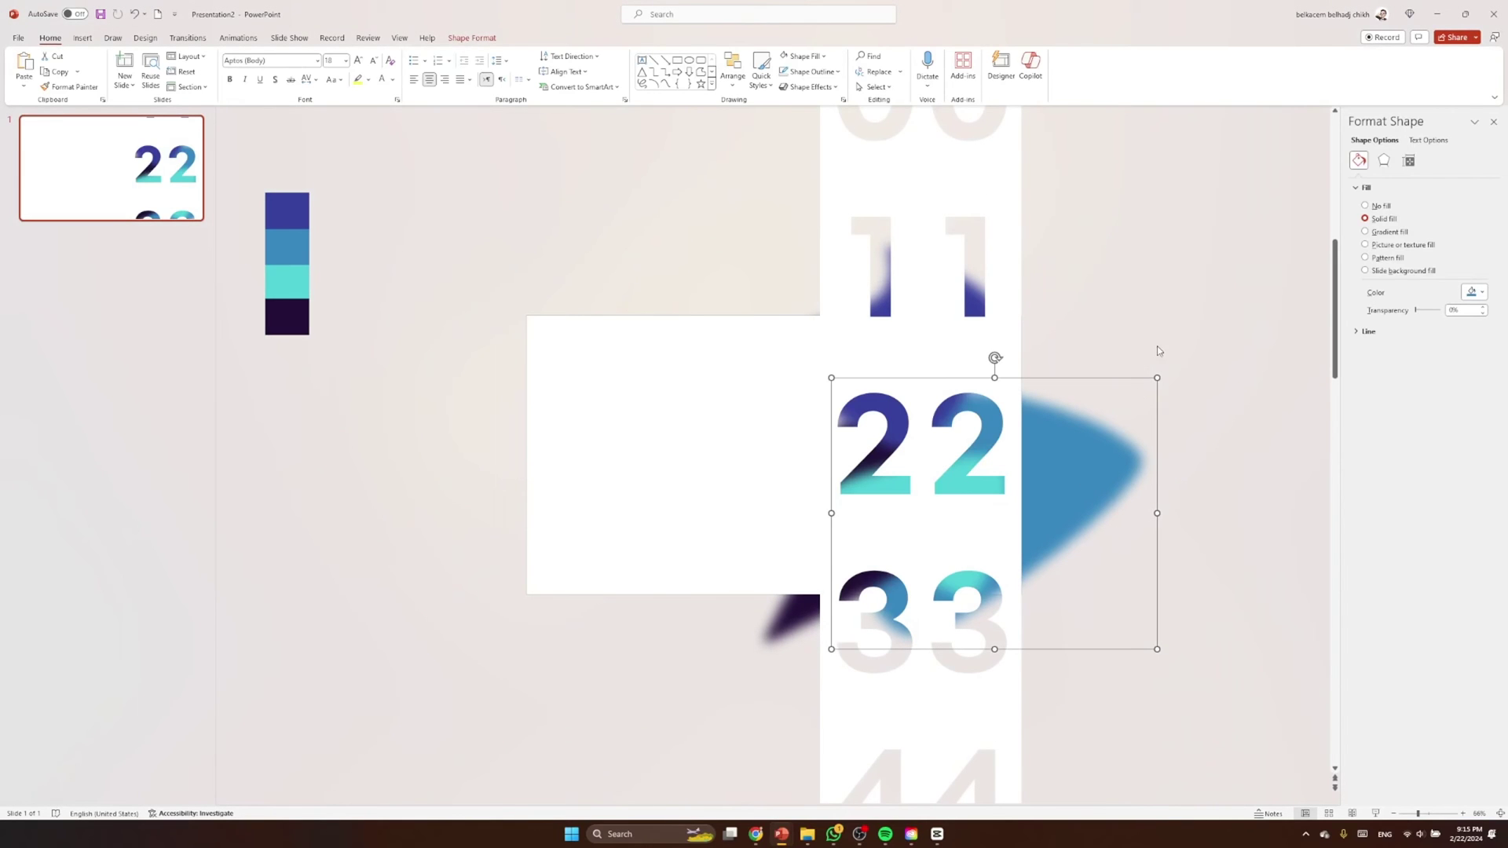
End the slideshow preview, then select and nudge the white rectangle
left_click(1175, 308)
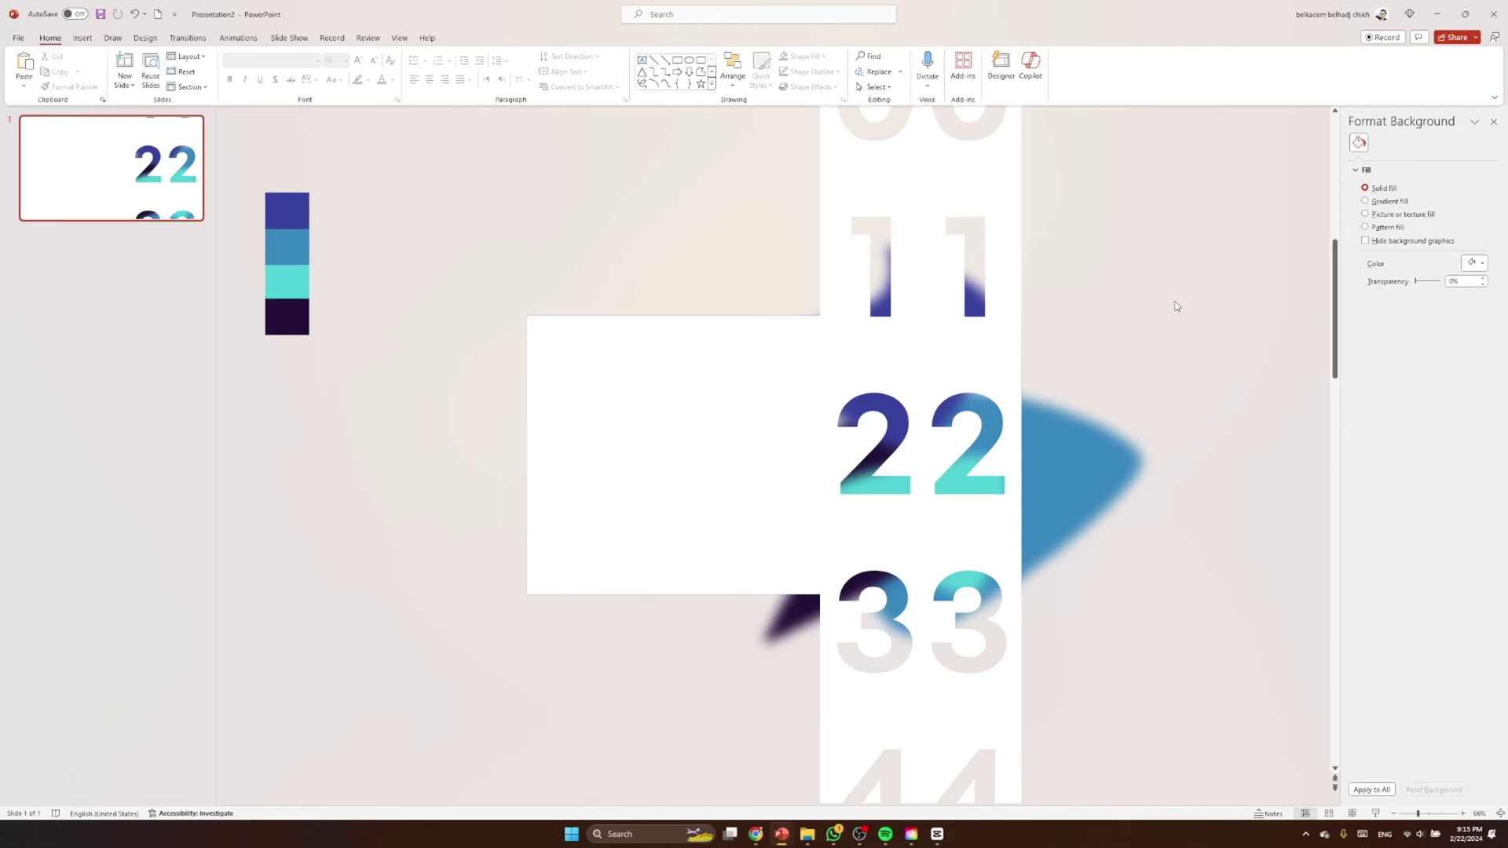
left_click(782, 403)
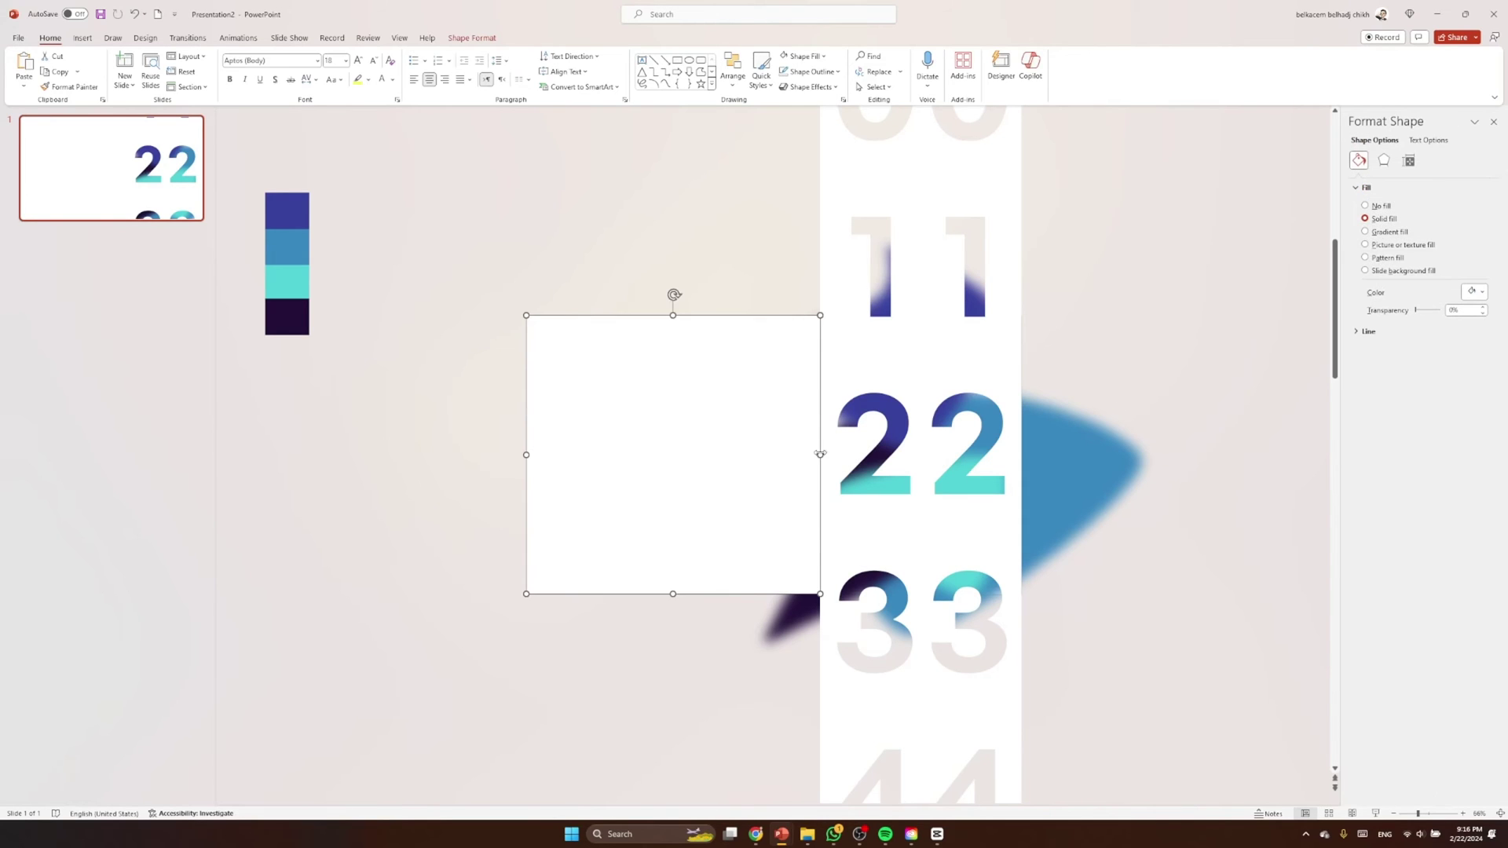
left_click_drag(820, 456, 830, 455)
Insert a text box containing % and place it on the white rectangle
left_click(693, 230)
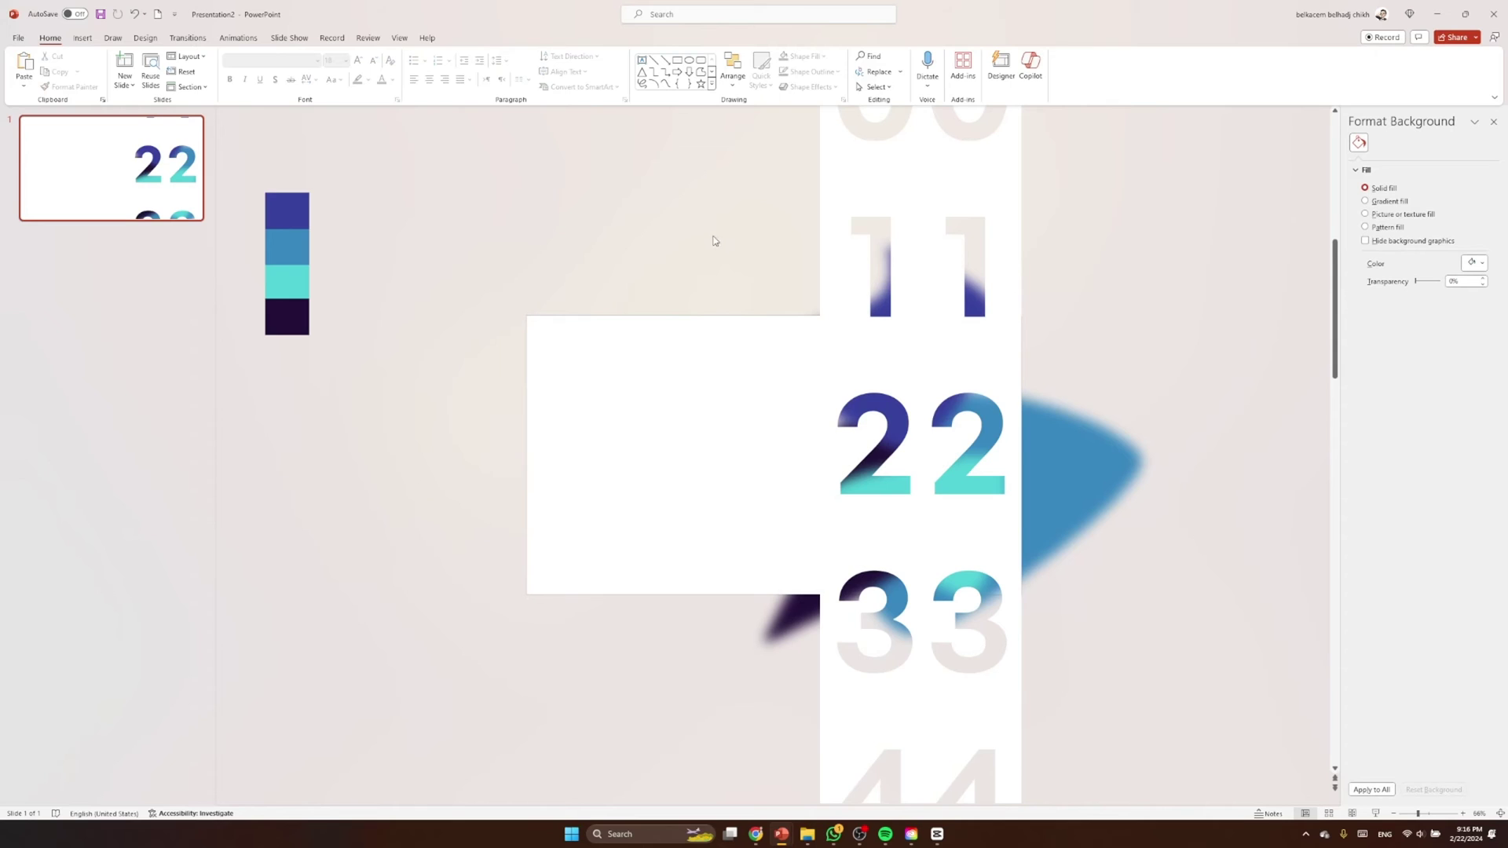
left_click(83, 38)
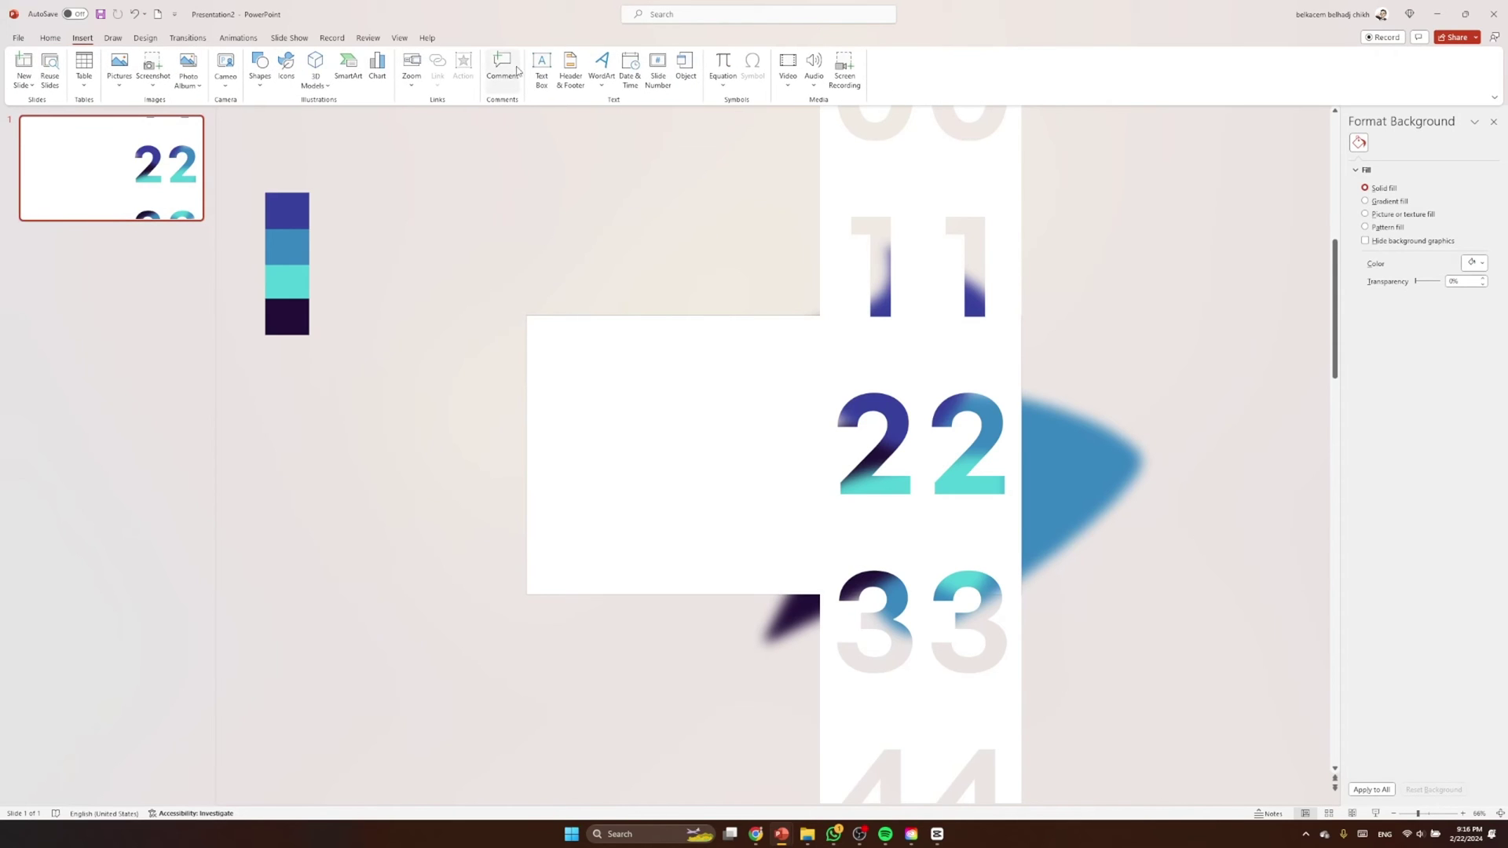
left_click(572, 255)
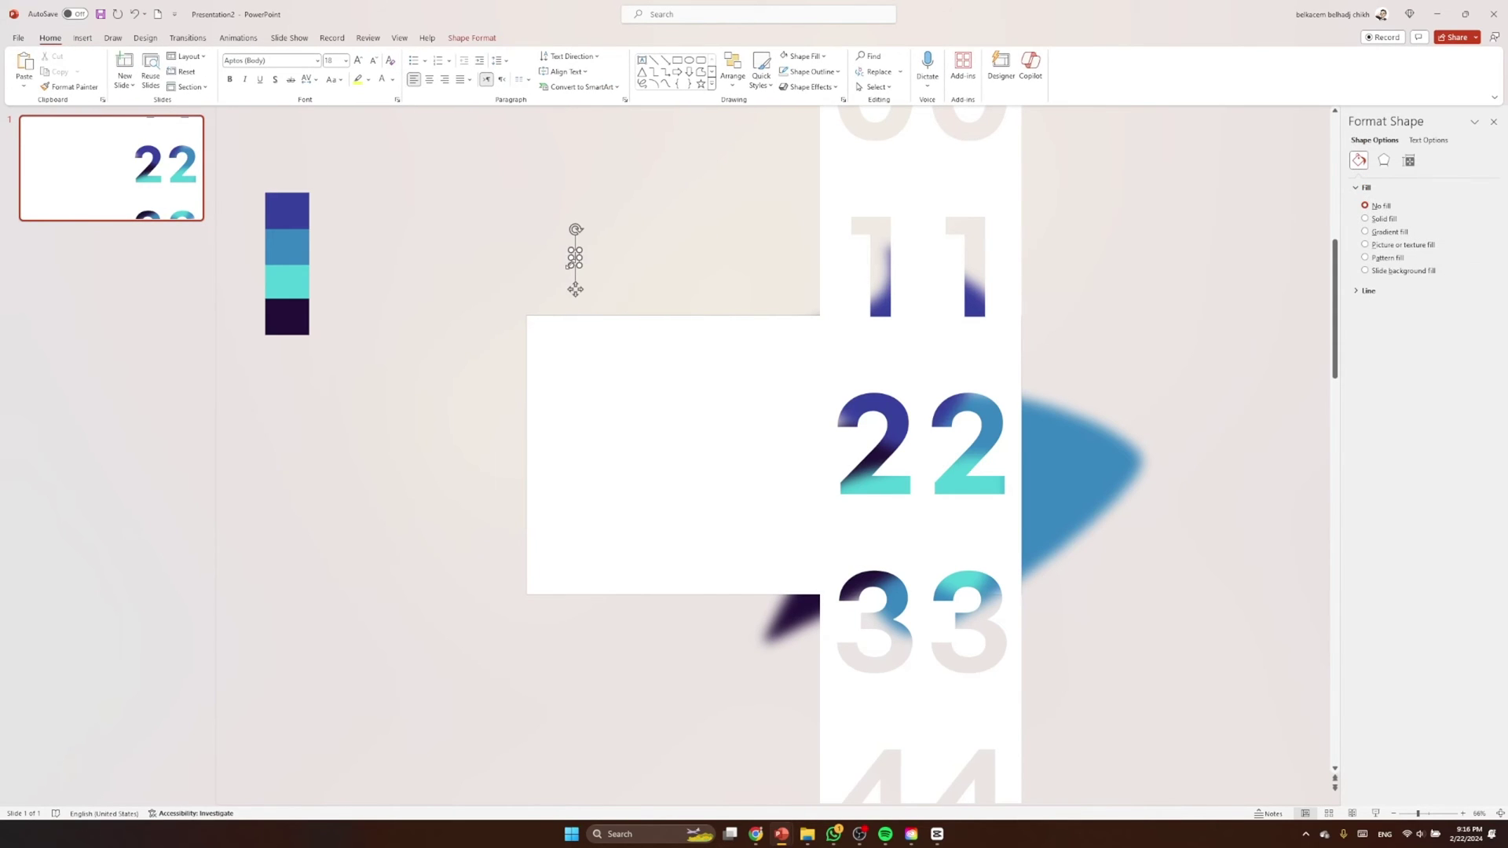
type("%")
left_click_drag(579, 289, 758, 485)
scroll(755, 484, "up", 5)
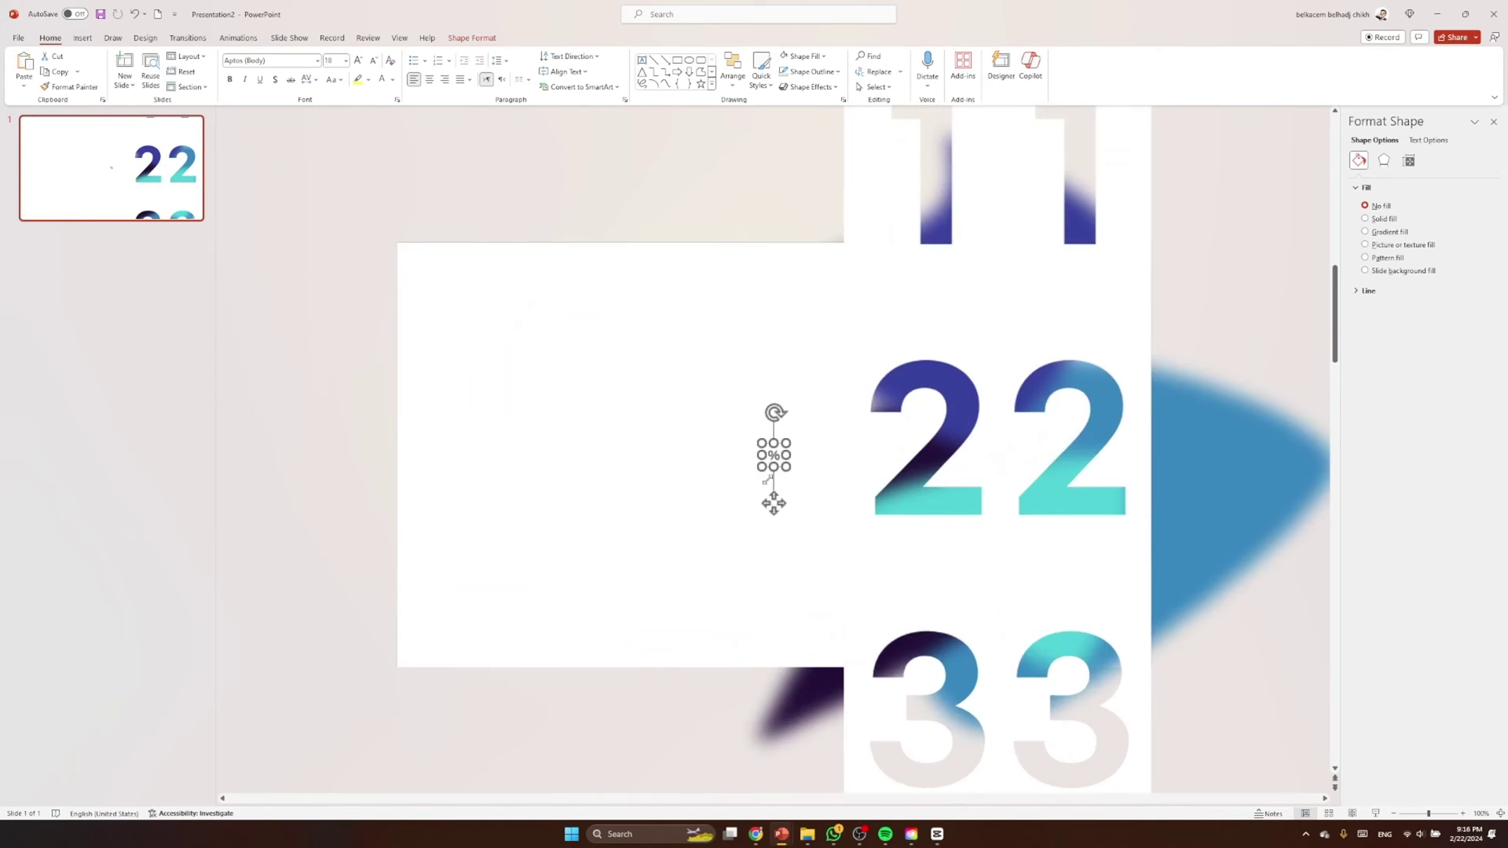
Enlarge the % sign and set its font to General Sans Semibold
left_click(360, 61)
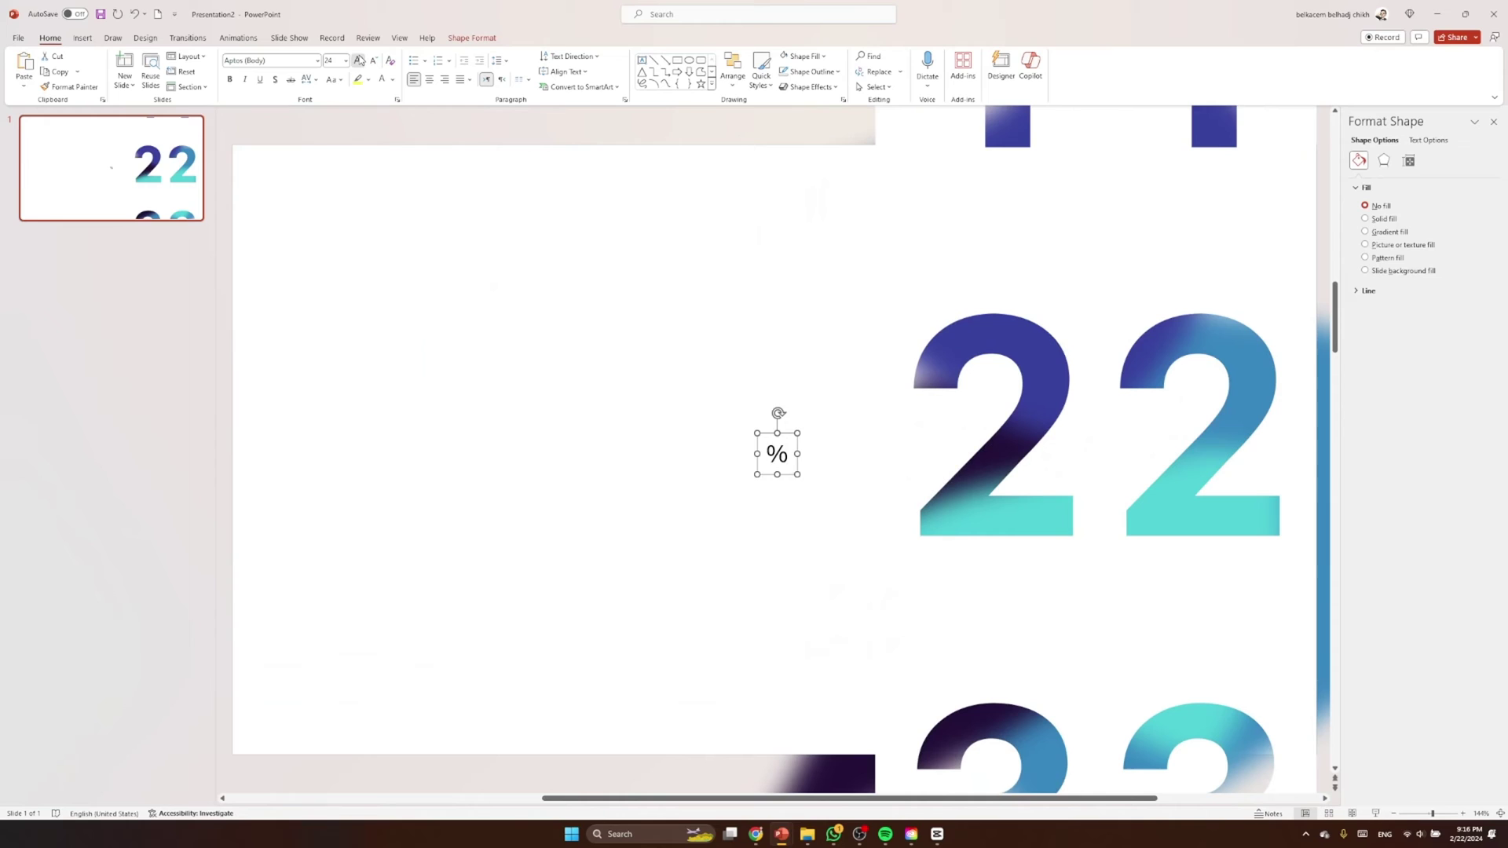
left_click(359, 61)
left_click(359, 60)
left_click(360, 60)
left_click(360, 61)
left_click(360, 61)
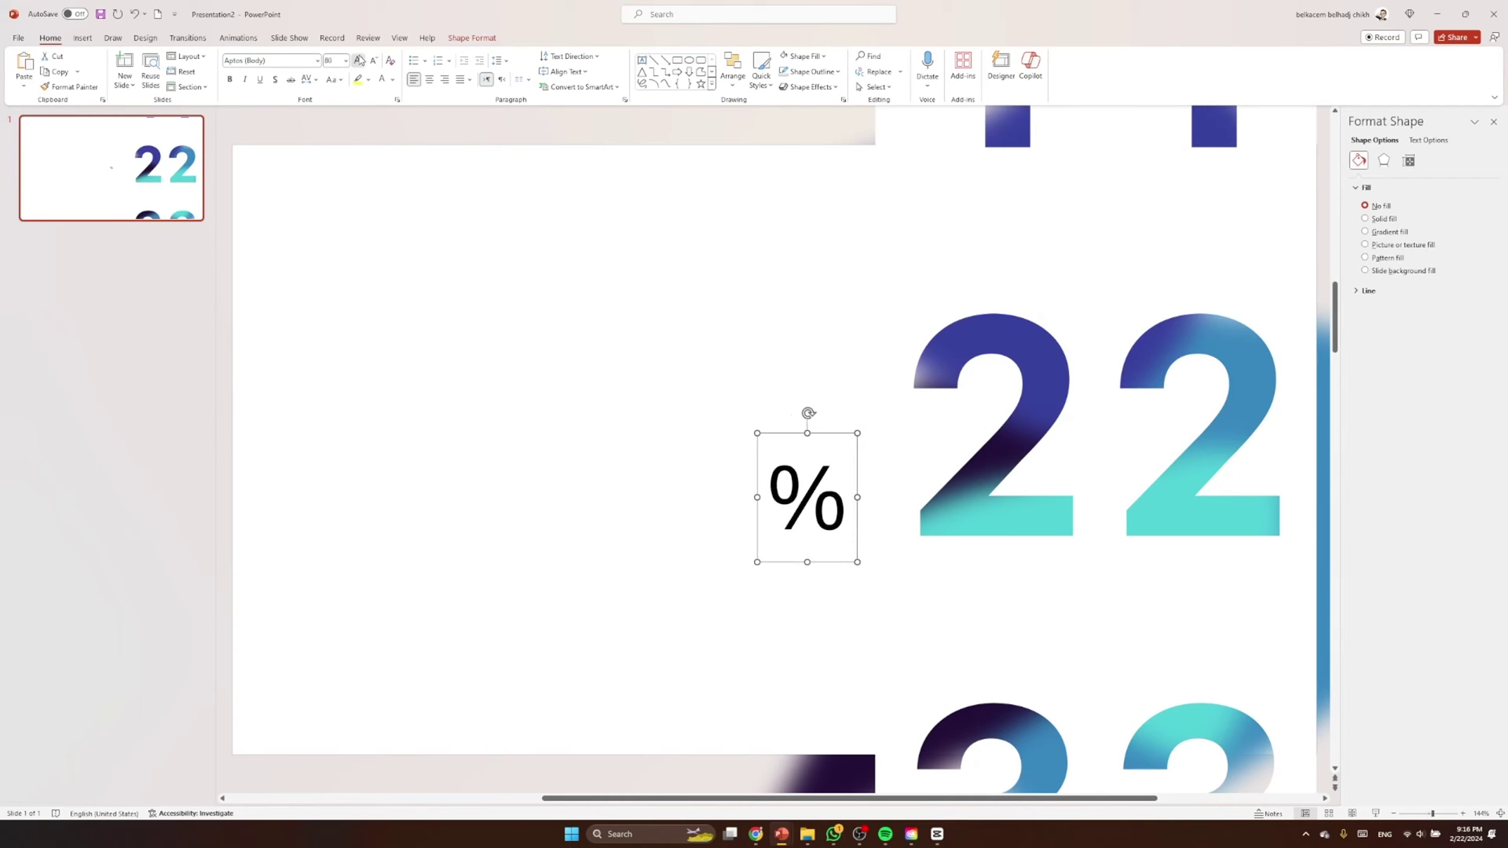
left_click(359, 61)
left_click(360, 60)
left_click(360, 60)
left_click(360, 60)
left_click(359, 60)
left_click(360, 60)
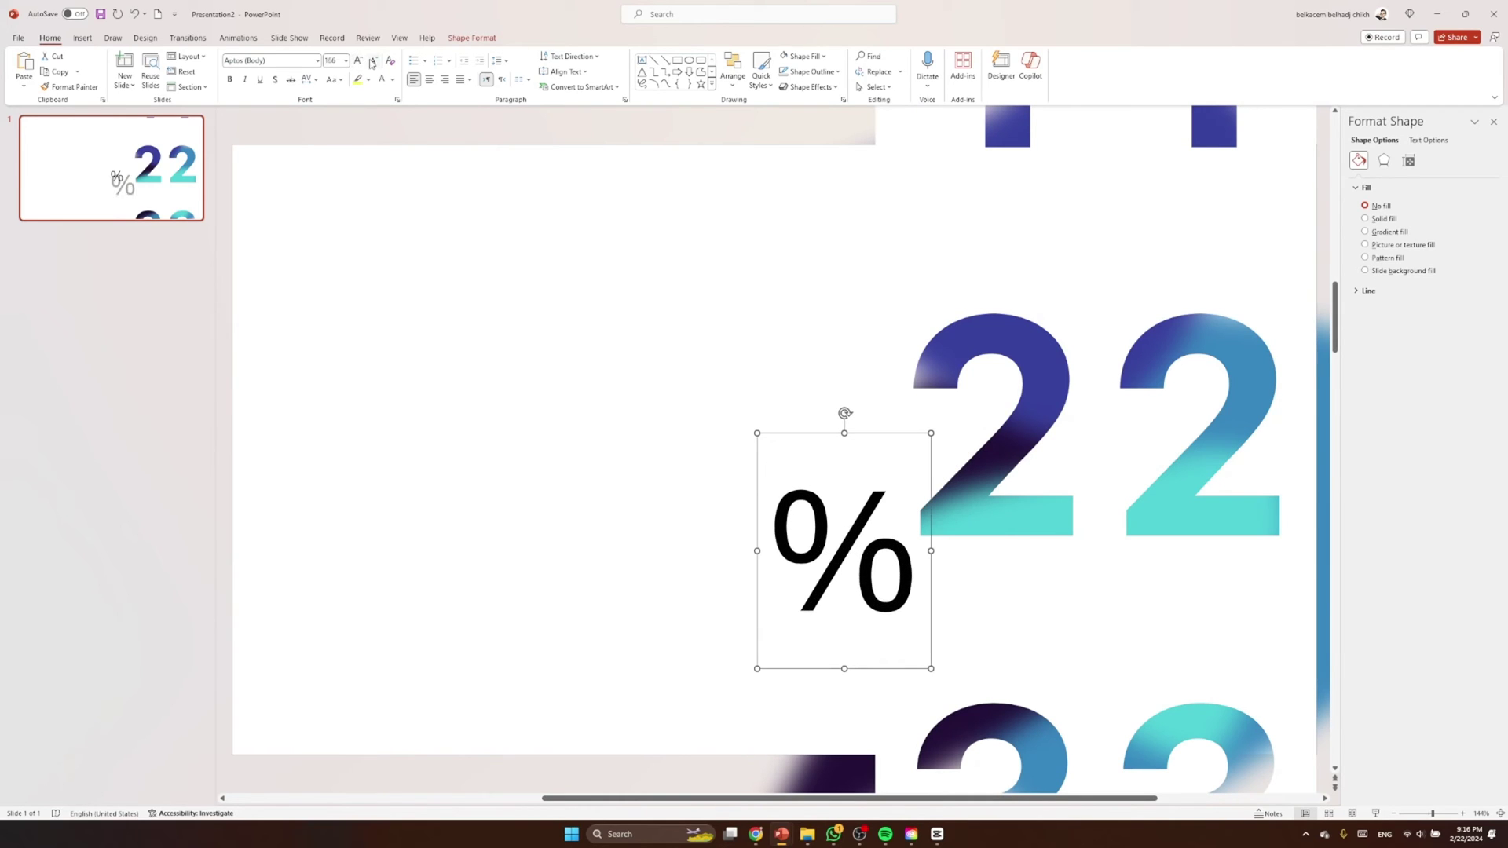
left_click(287, 60)
type("Gen")
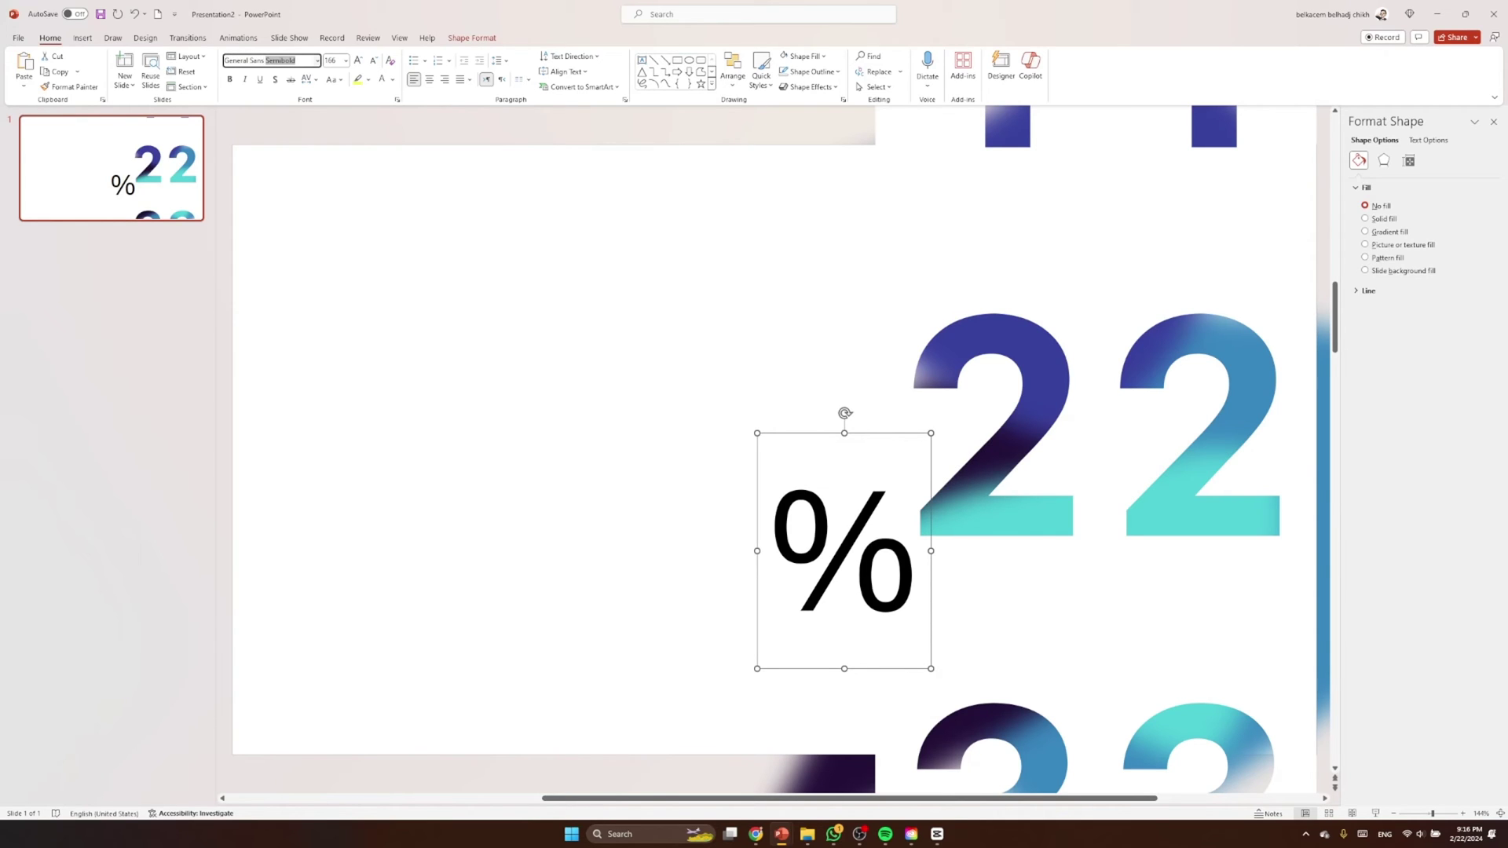
type("eral Sans Semibold")
key("Return")
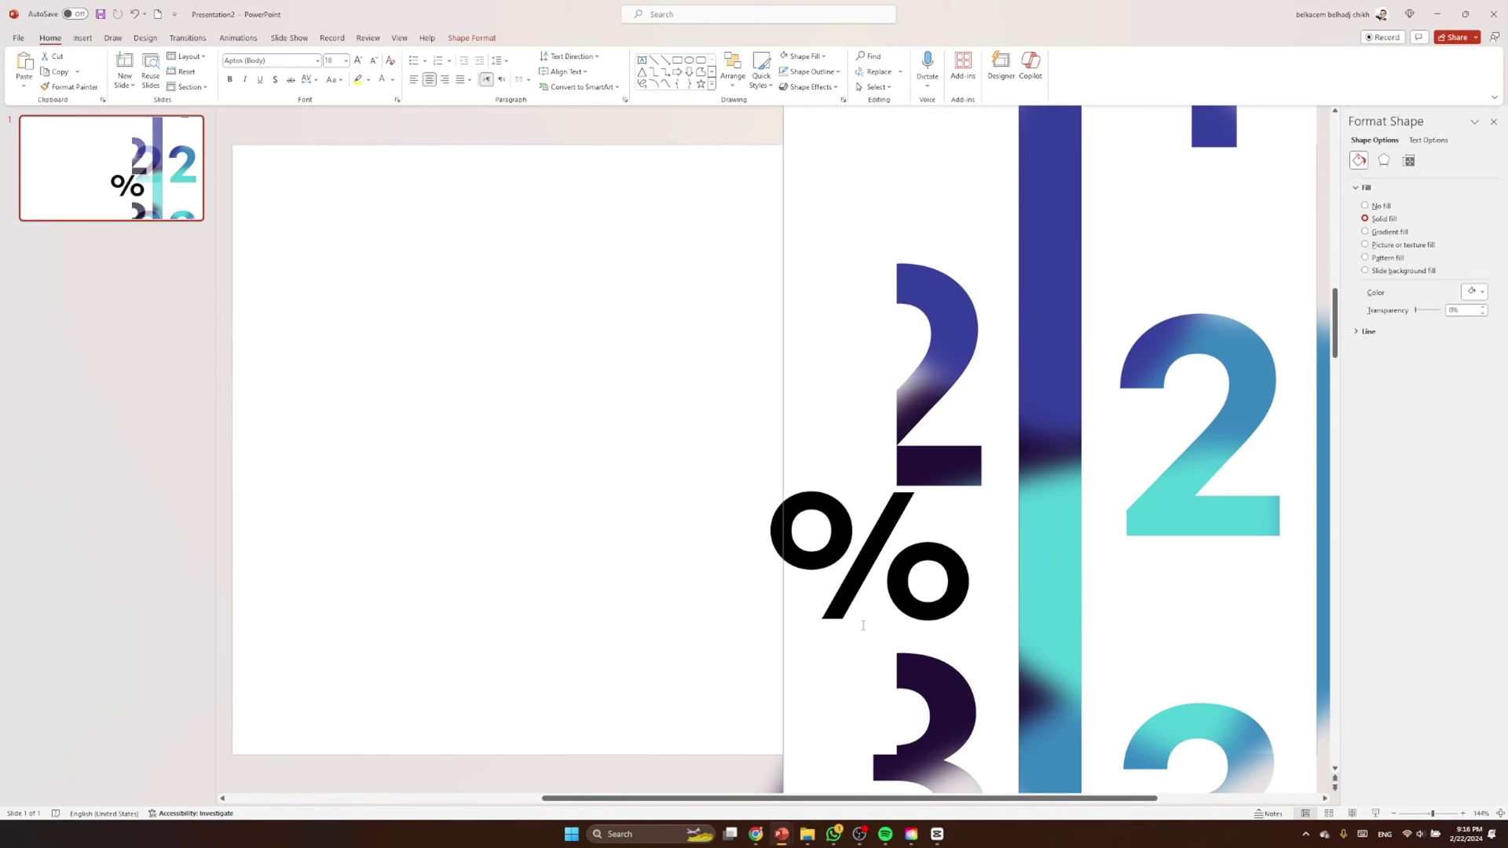
Move the % sign beside the 22 and give its text a gradient fill
left_click(948, 649)
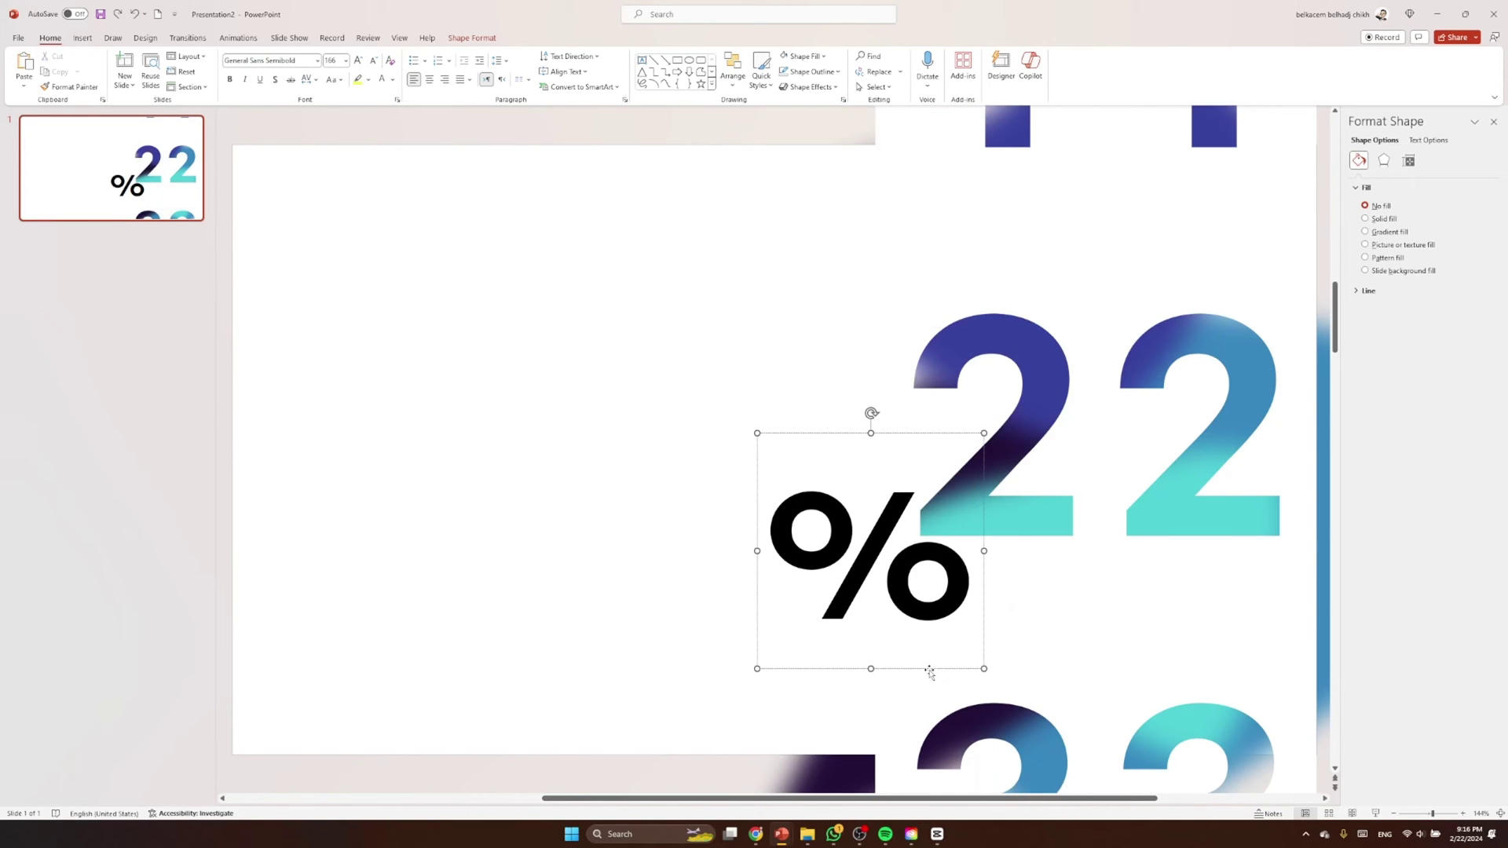
left_click_drag(933, 670, 829, 583)
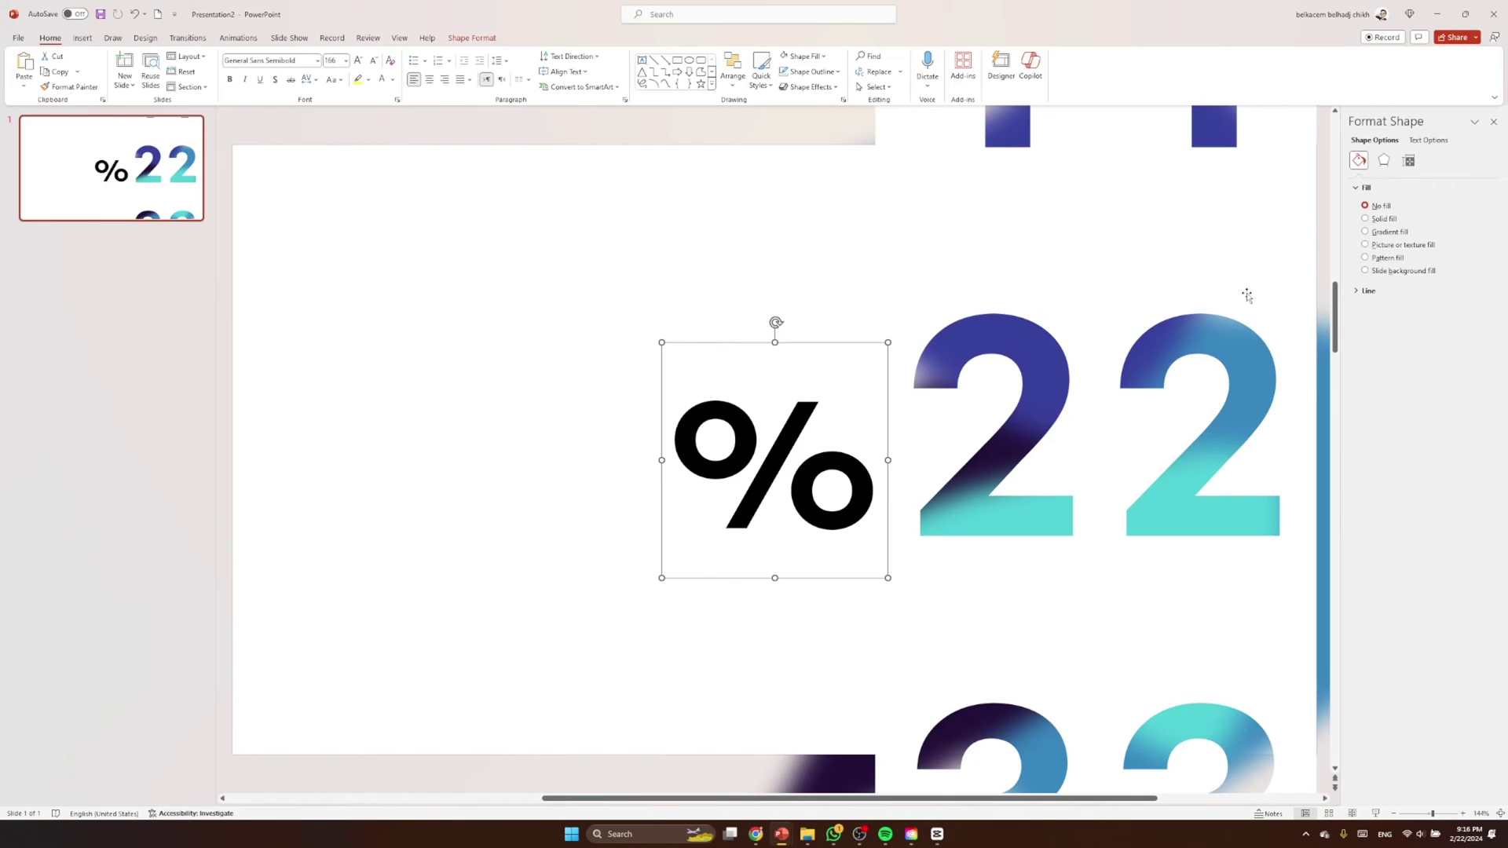
left_click(1423, 141)
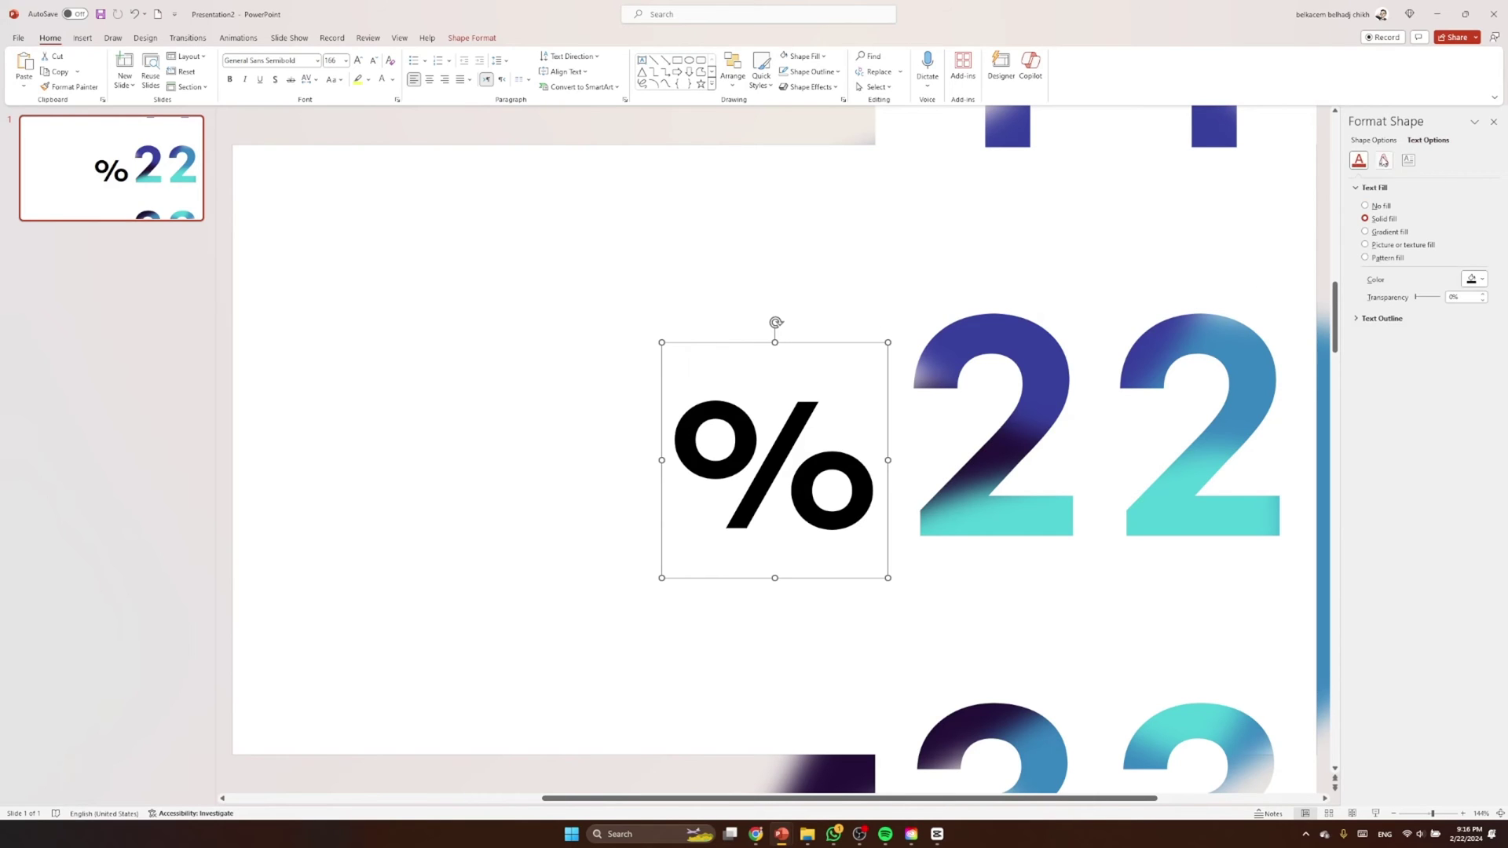
left_click(1388, 232)
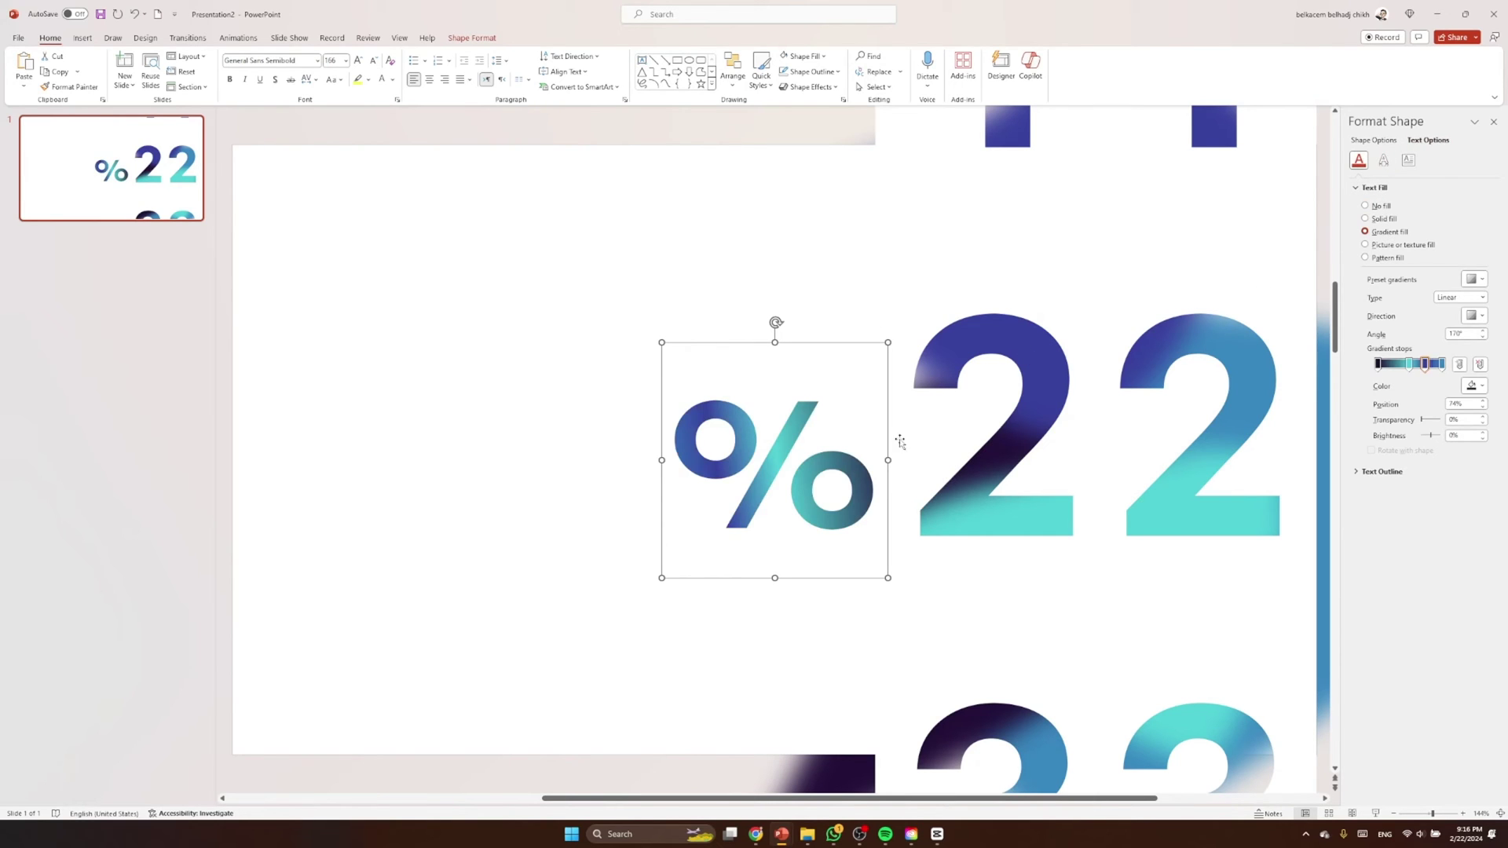
left_click_drag(806, 346, 794, 343)
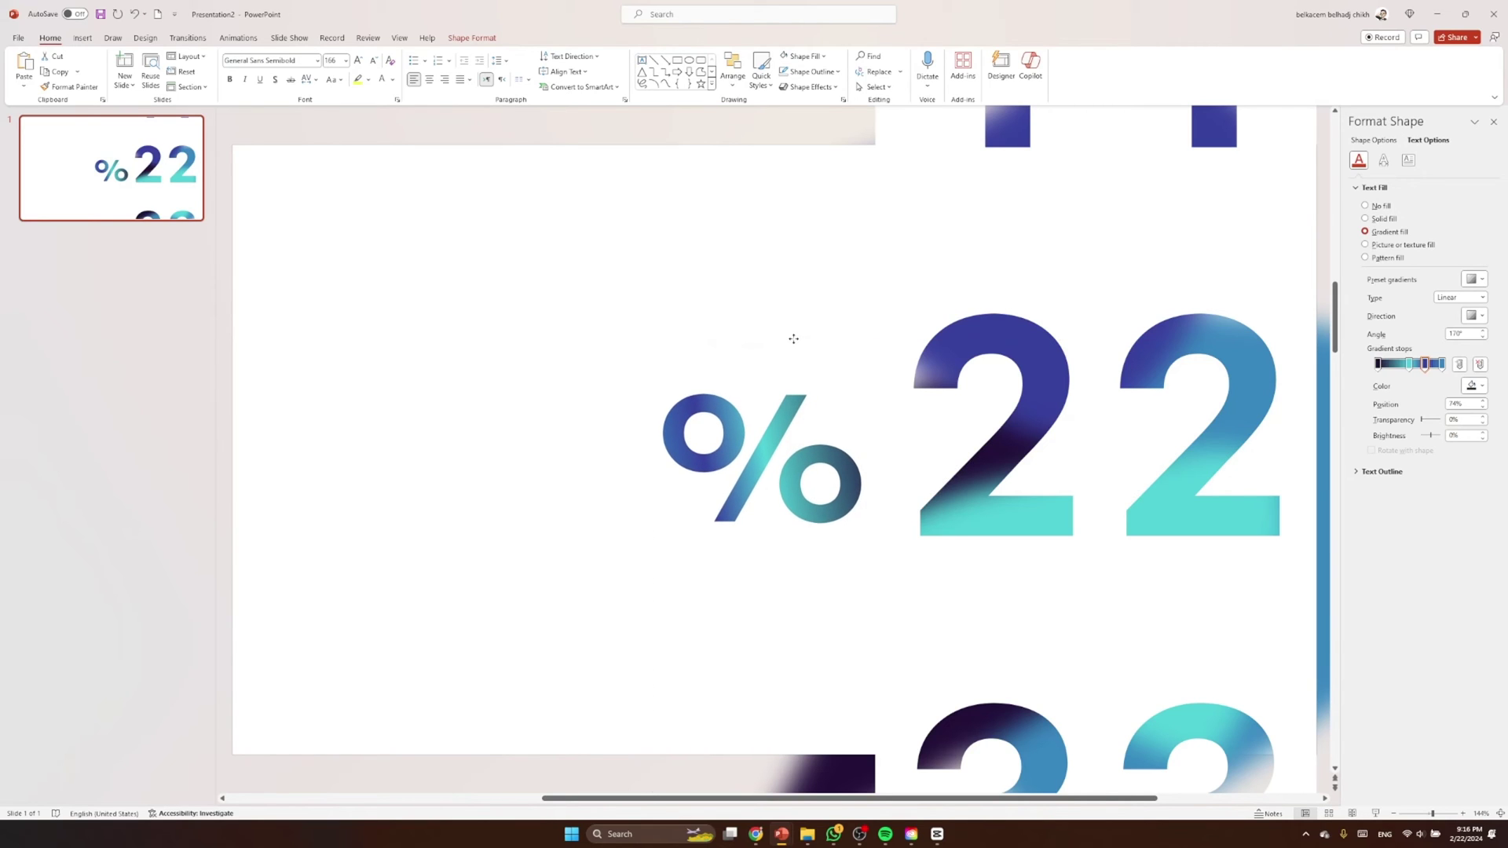
Set the % gradient angle to 130° with a stop at 34%
left_click(1483, 337)
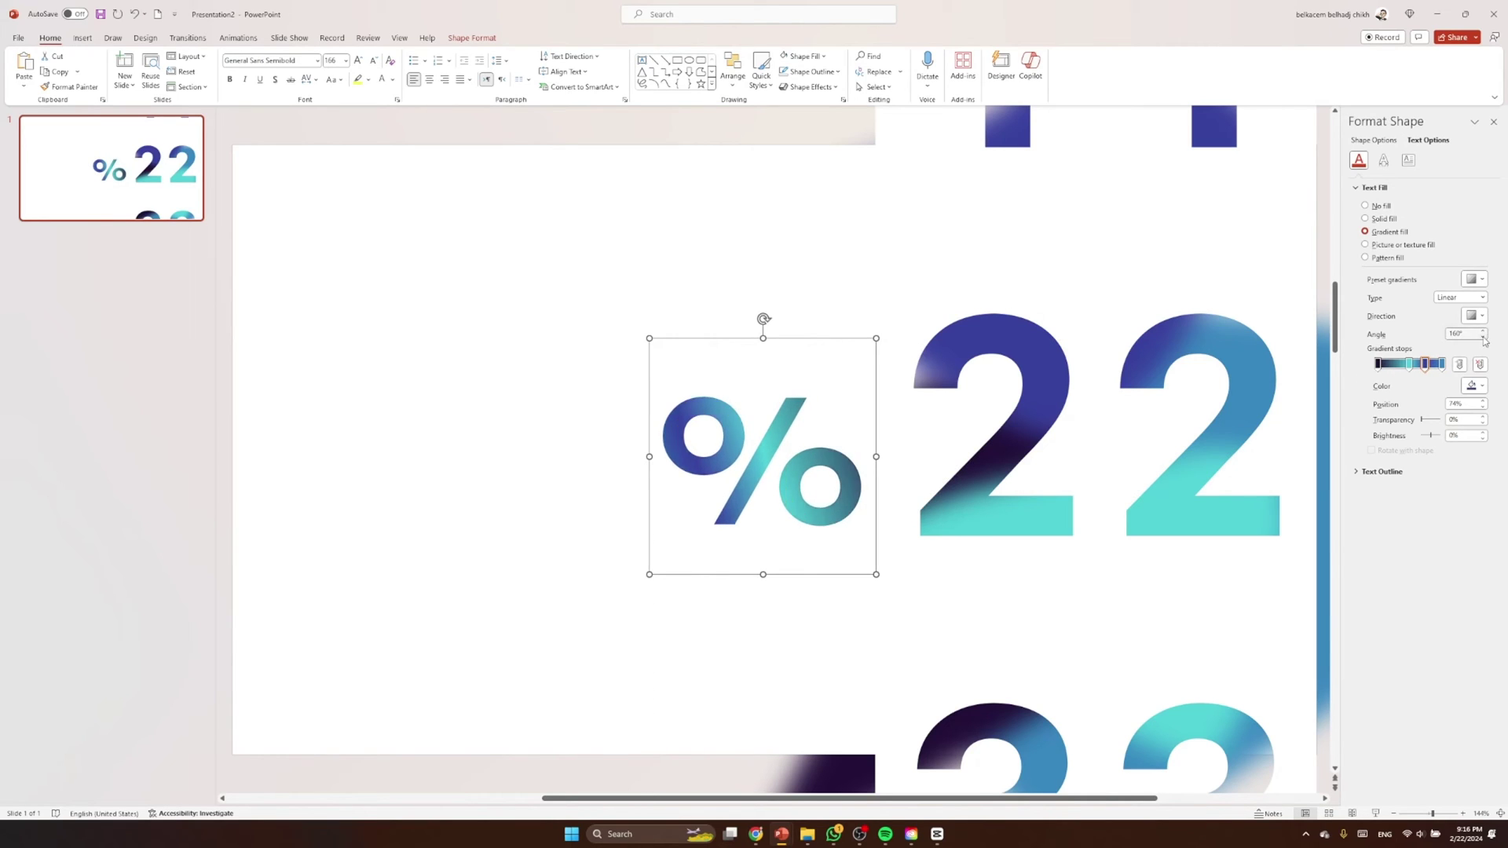
left_click(1483, 337)
left_click(1483, 337)
left_click(1483, 337)
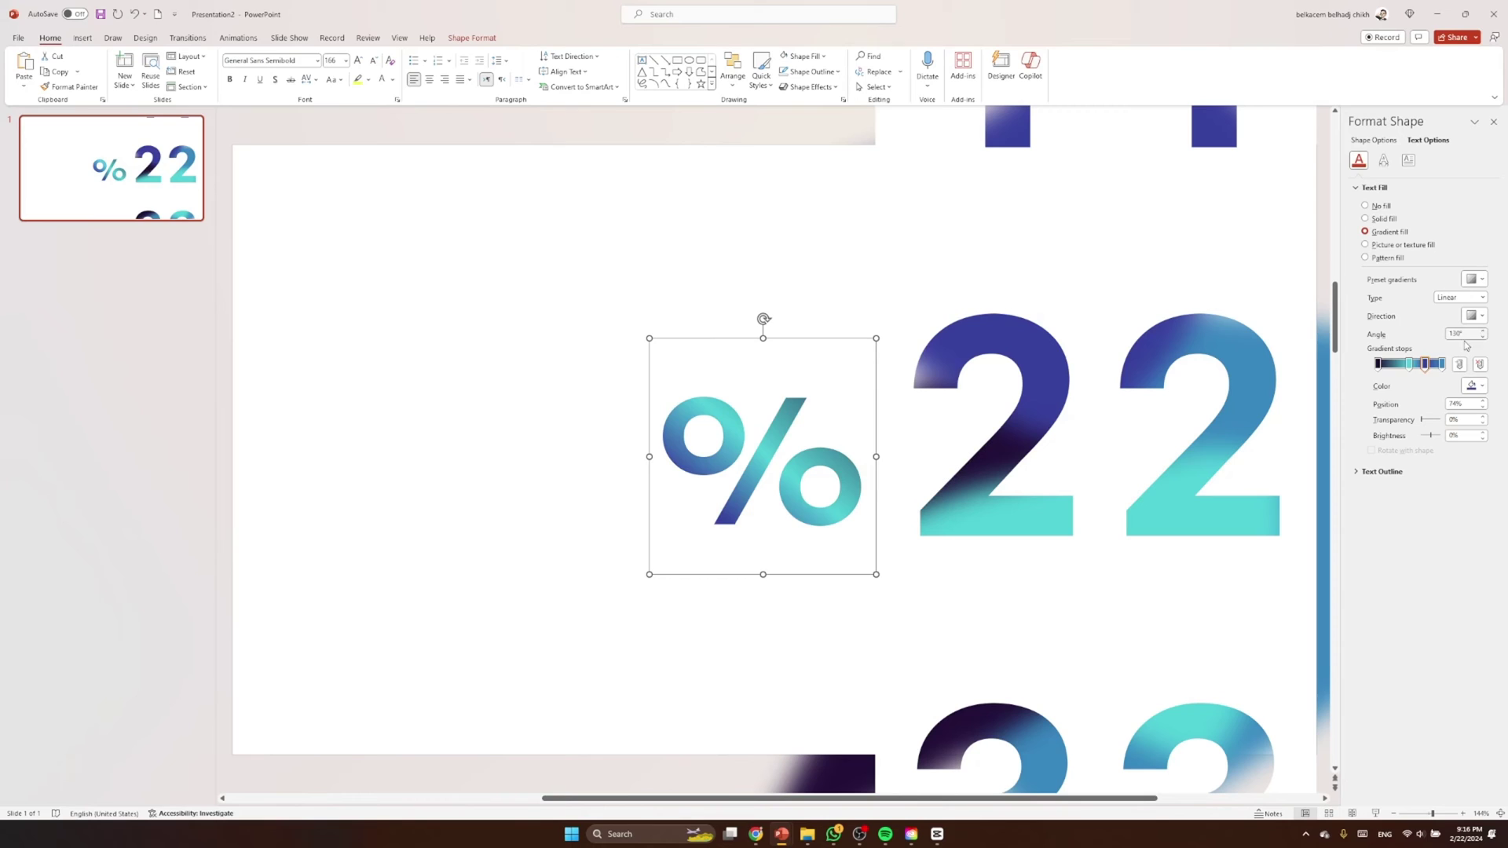
left_click_drag(1411, 366, 1403, 367)
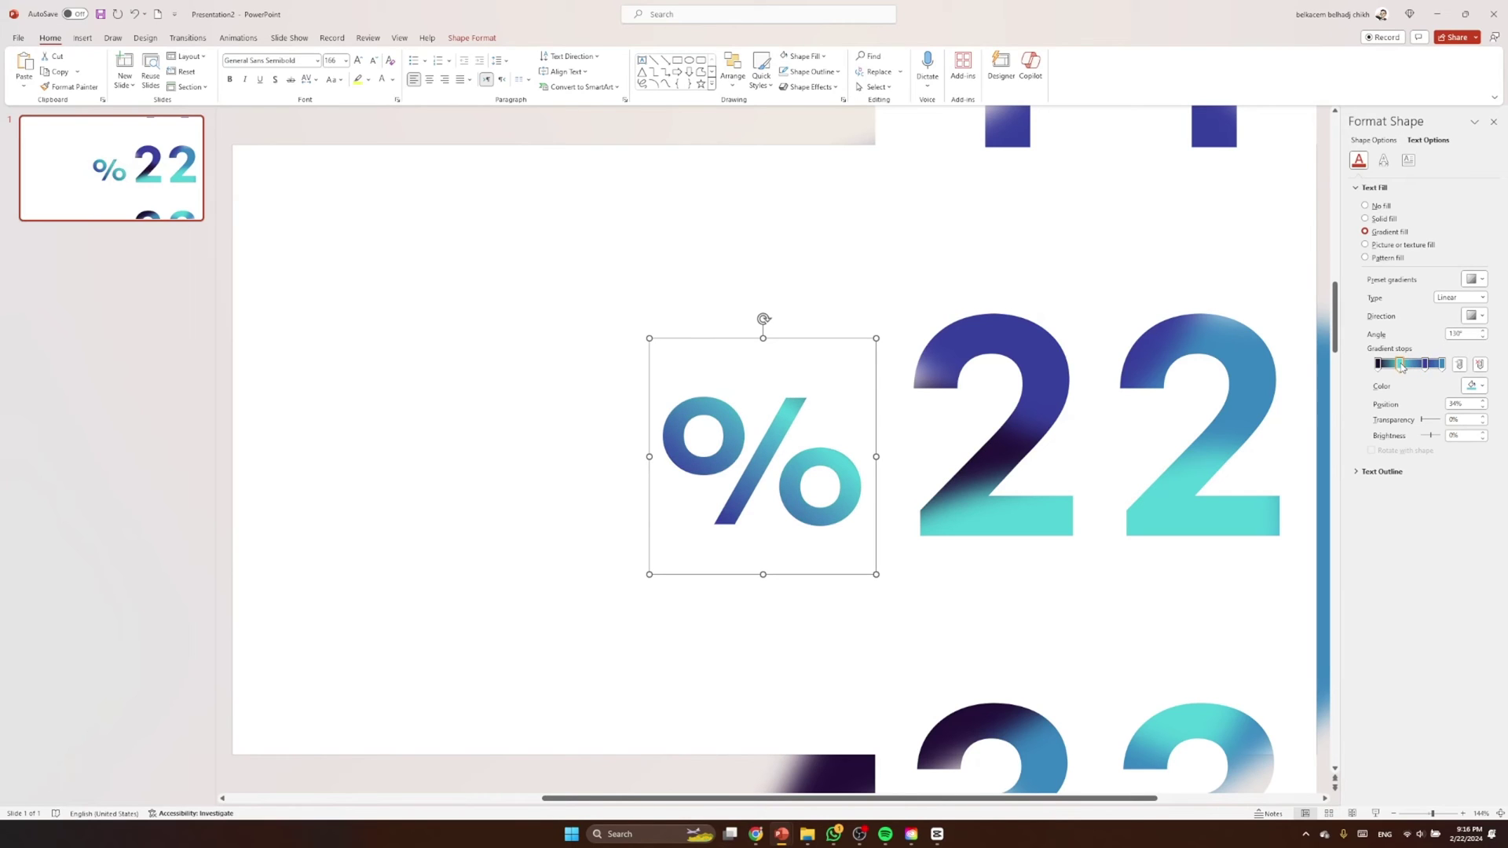
left_click(761, 135)
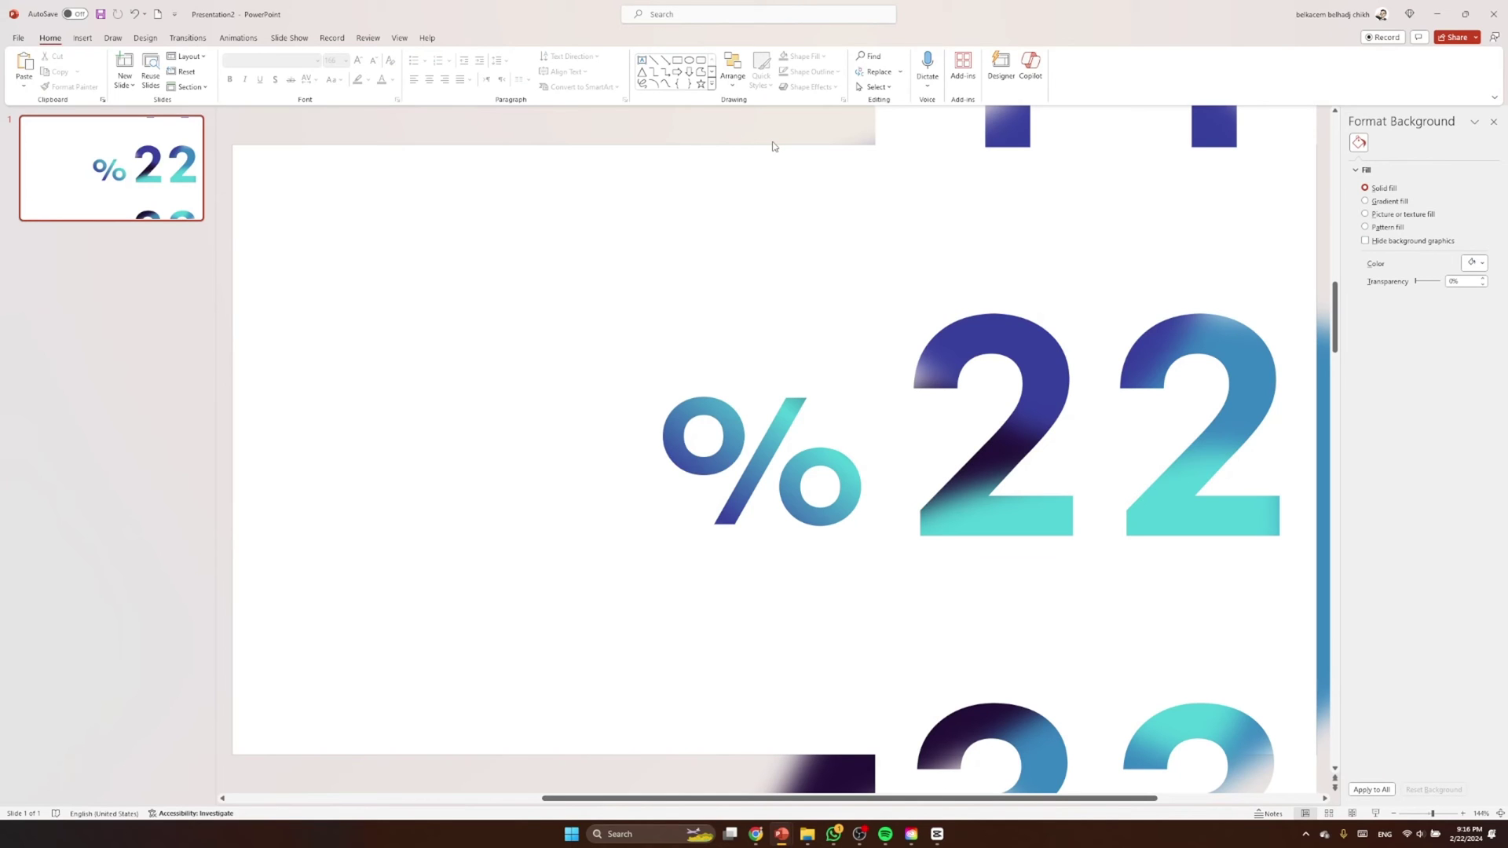
scroll(697, 421, "down", 5)
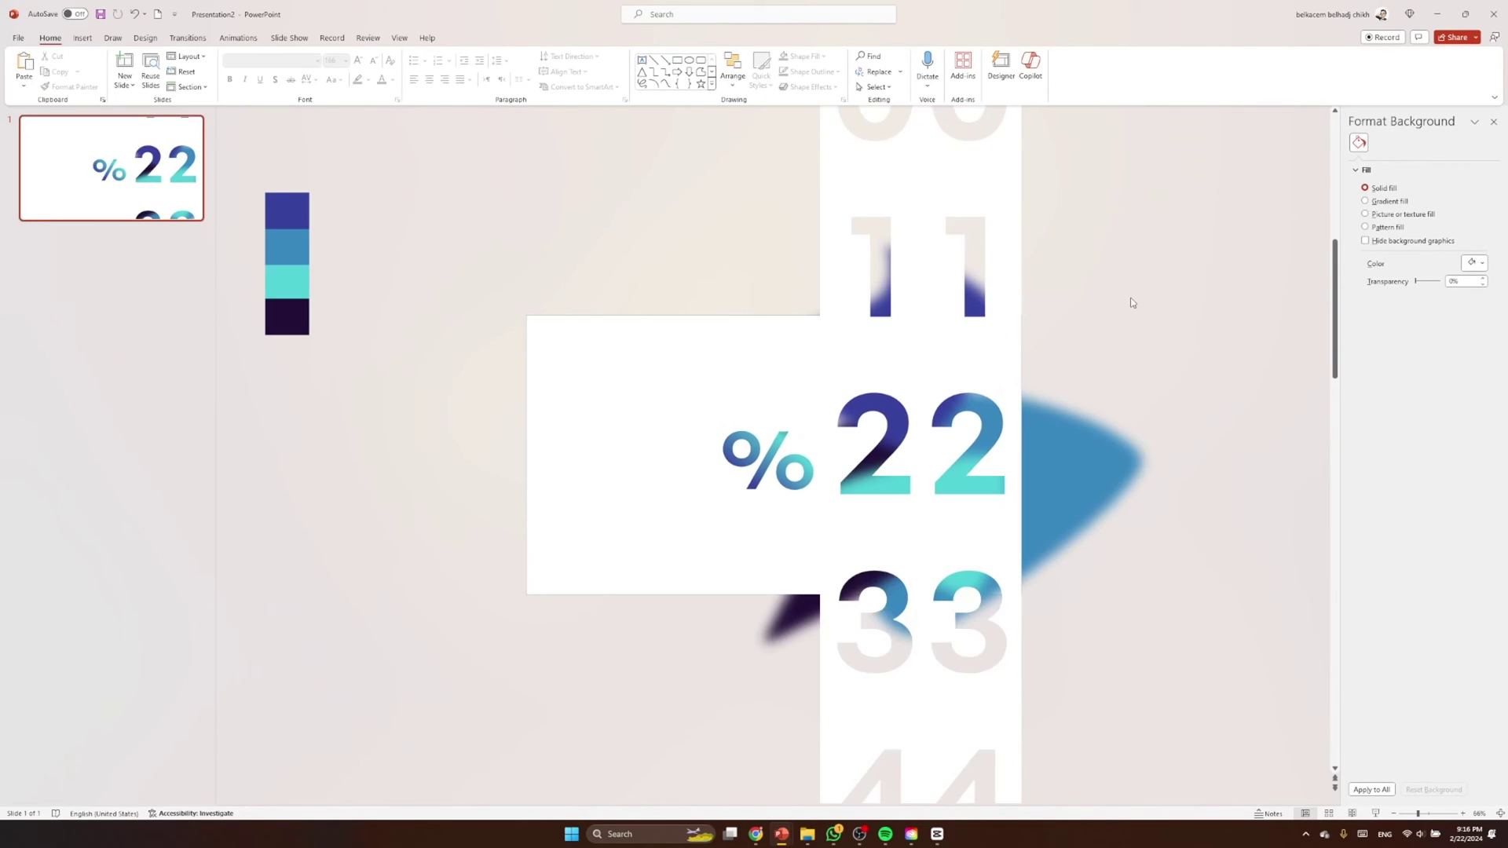
Duplicate the first slide twice to give three identical %22 slides
right_click(163, 177)
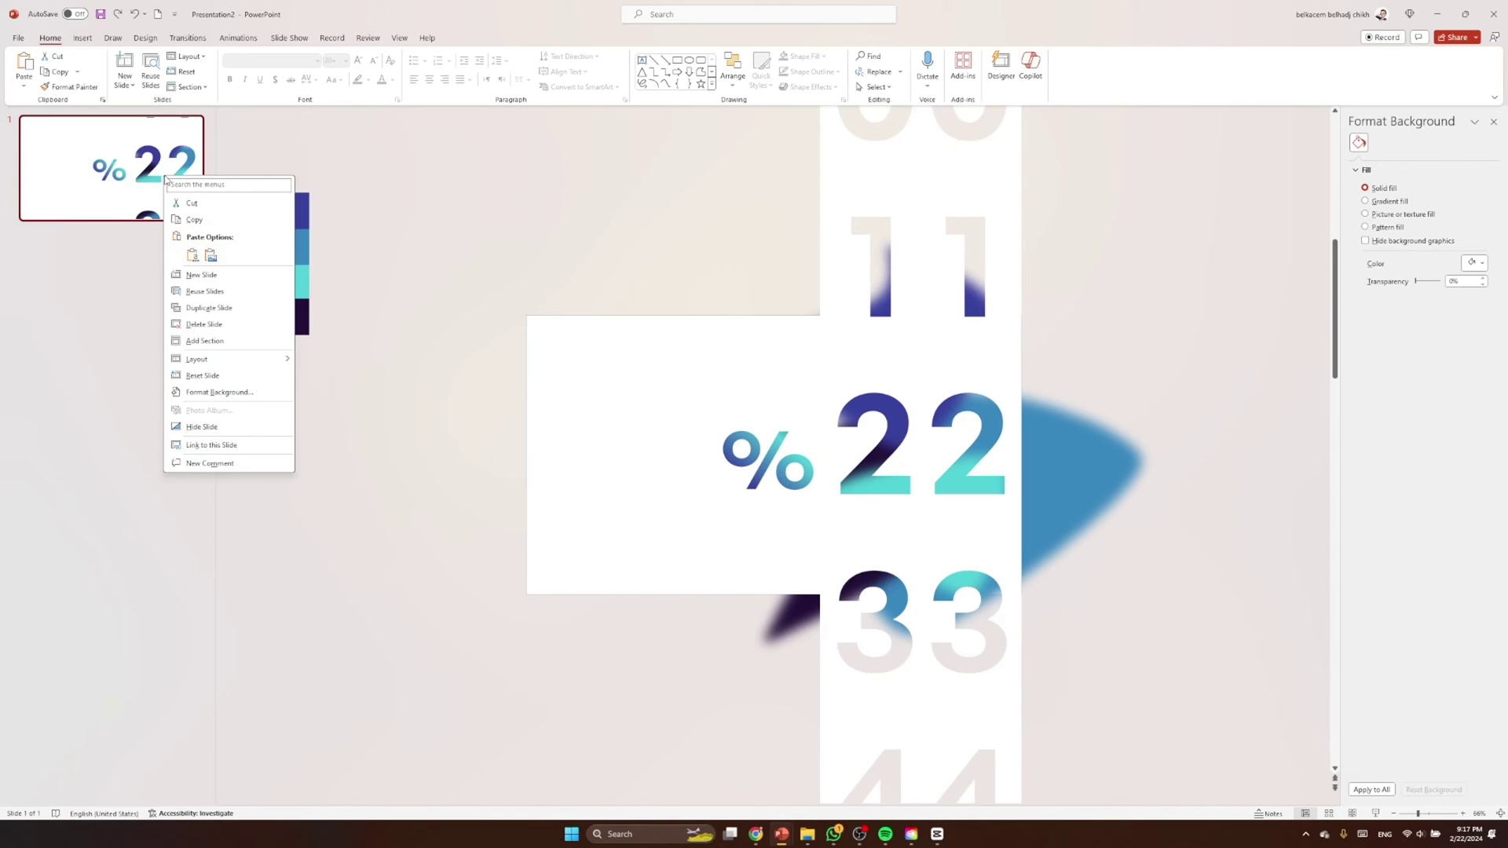
left_click(228, 310)
right_click(155, 281)
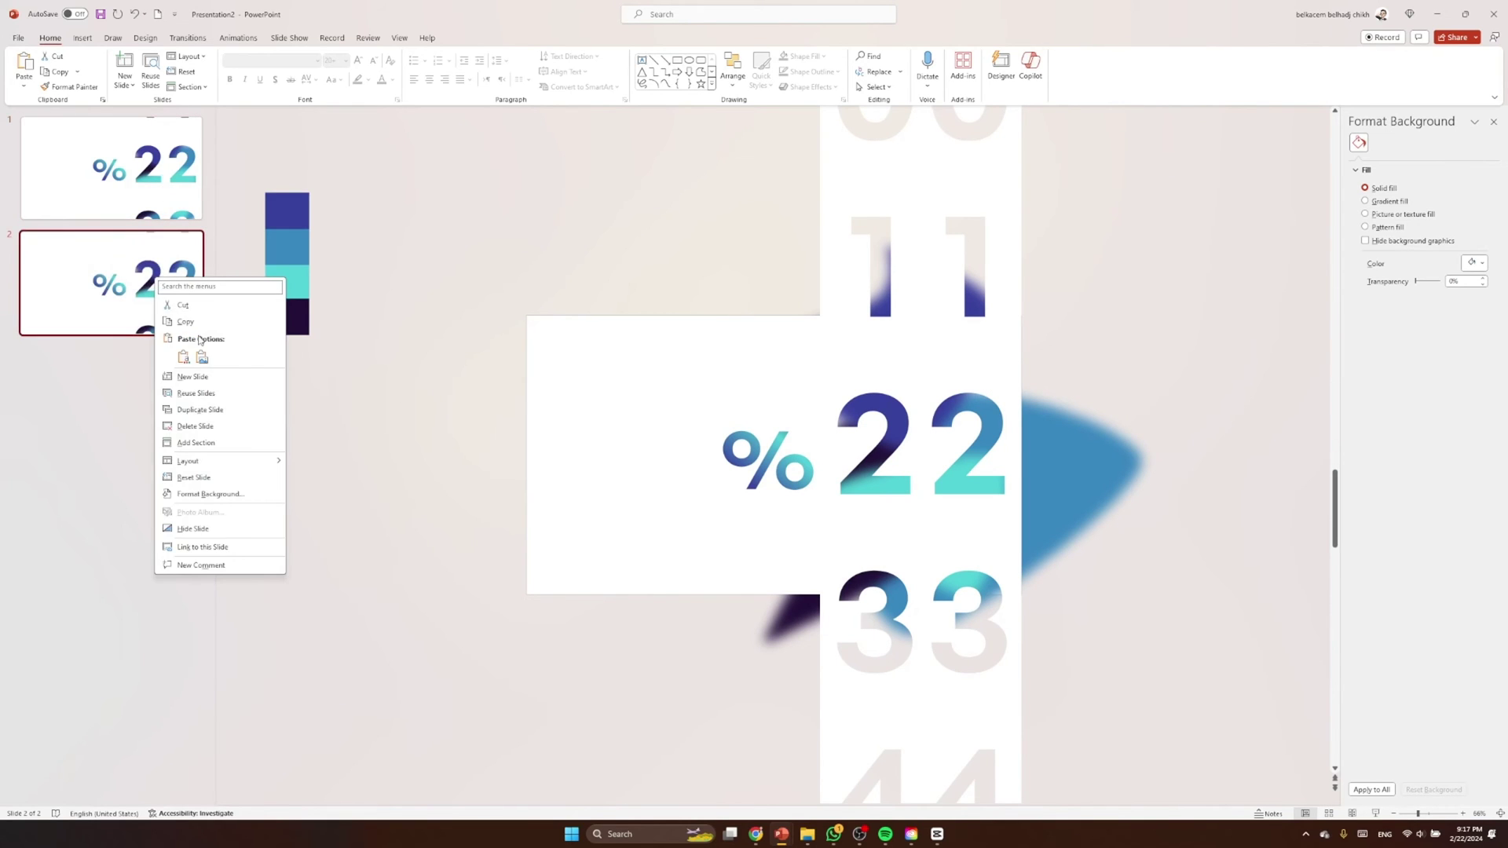
left_click(207, 412)
key("Home")
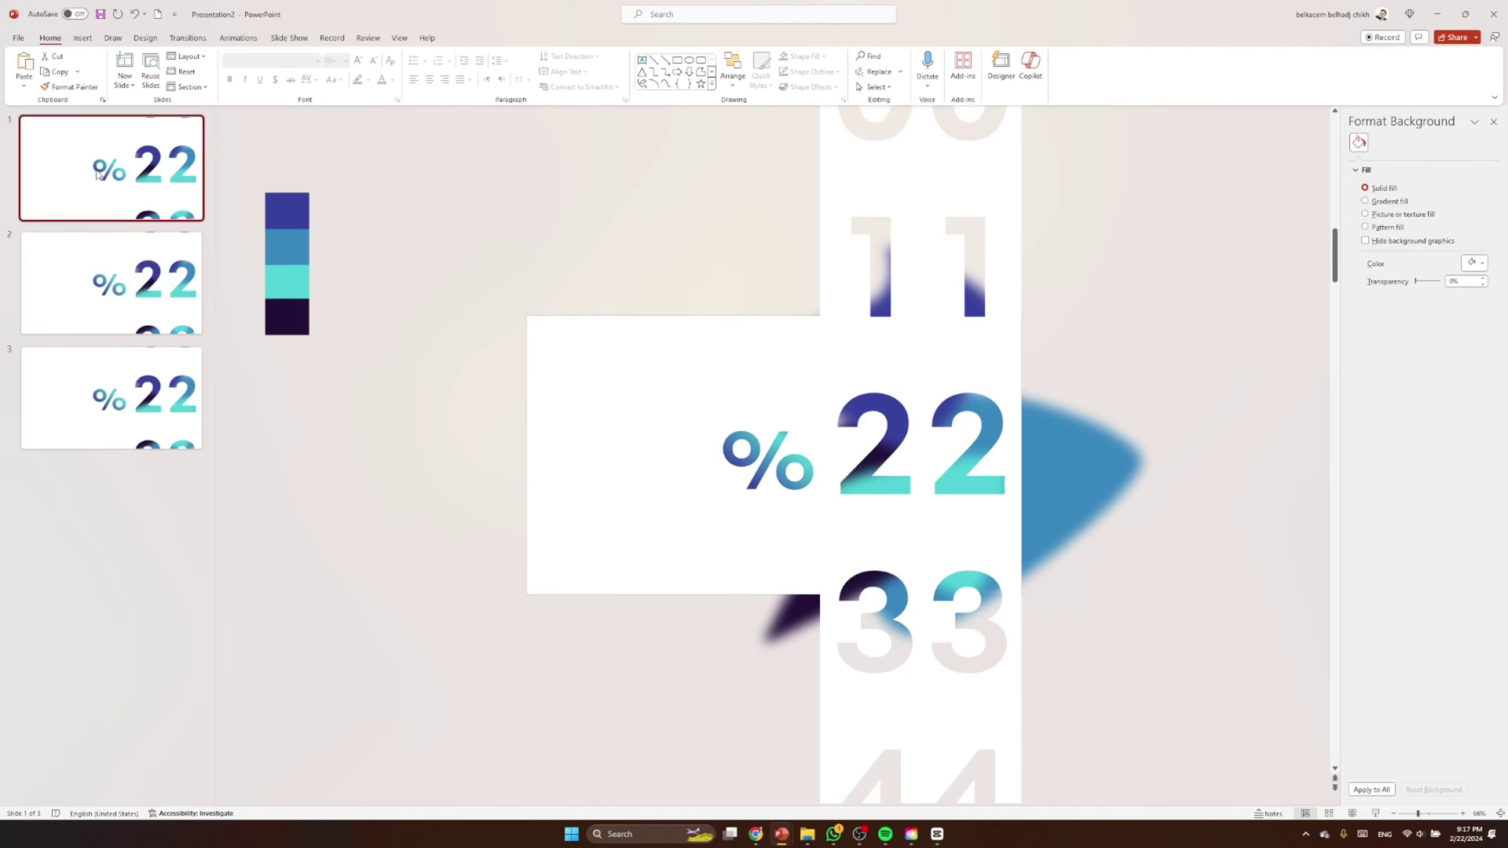
mouse_move(782, 835)
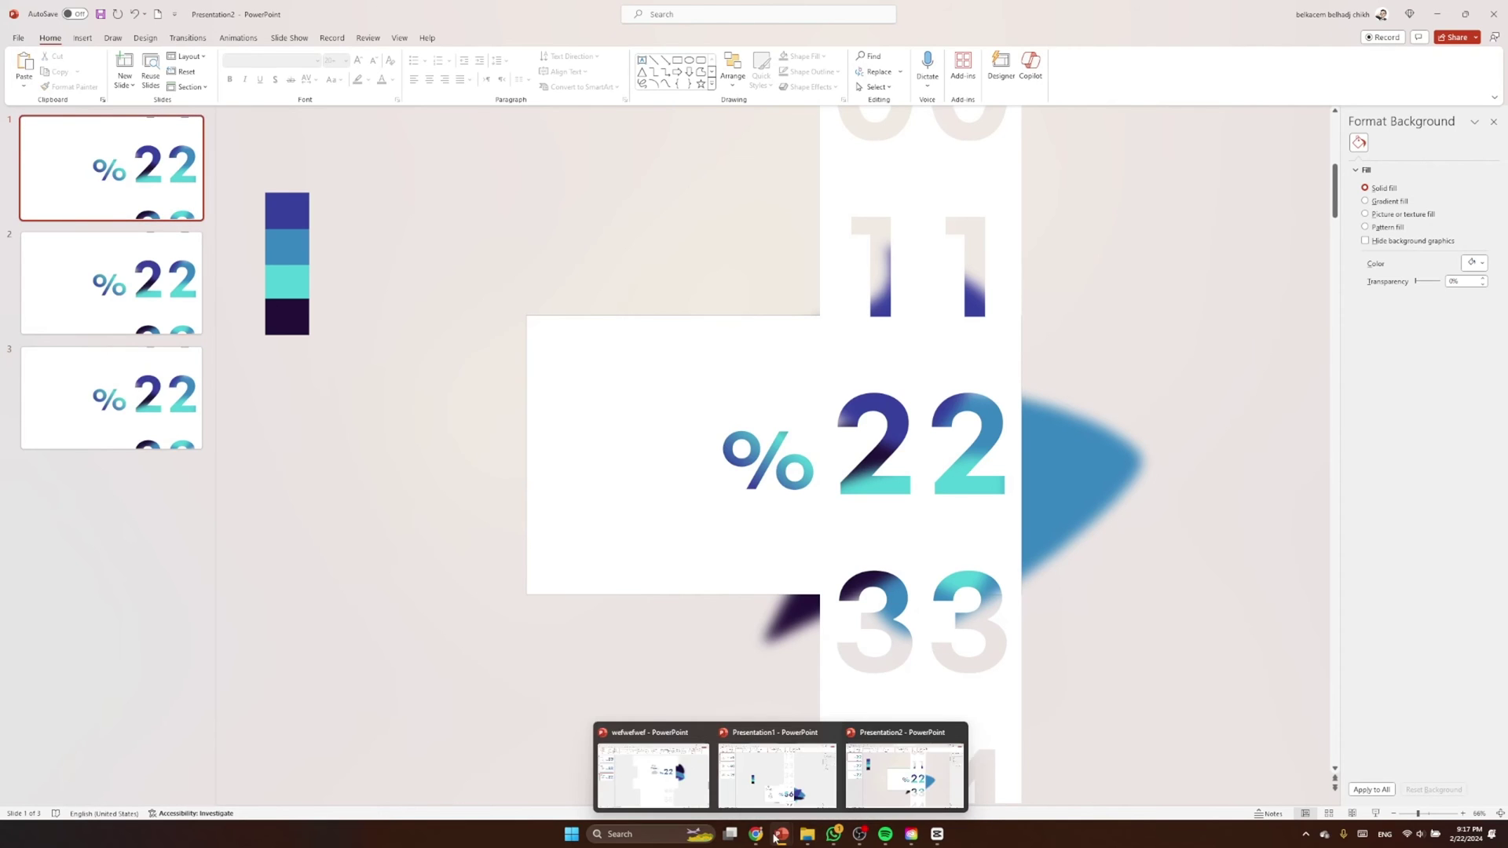
left_click(785, 774)
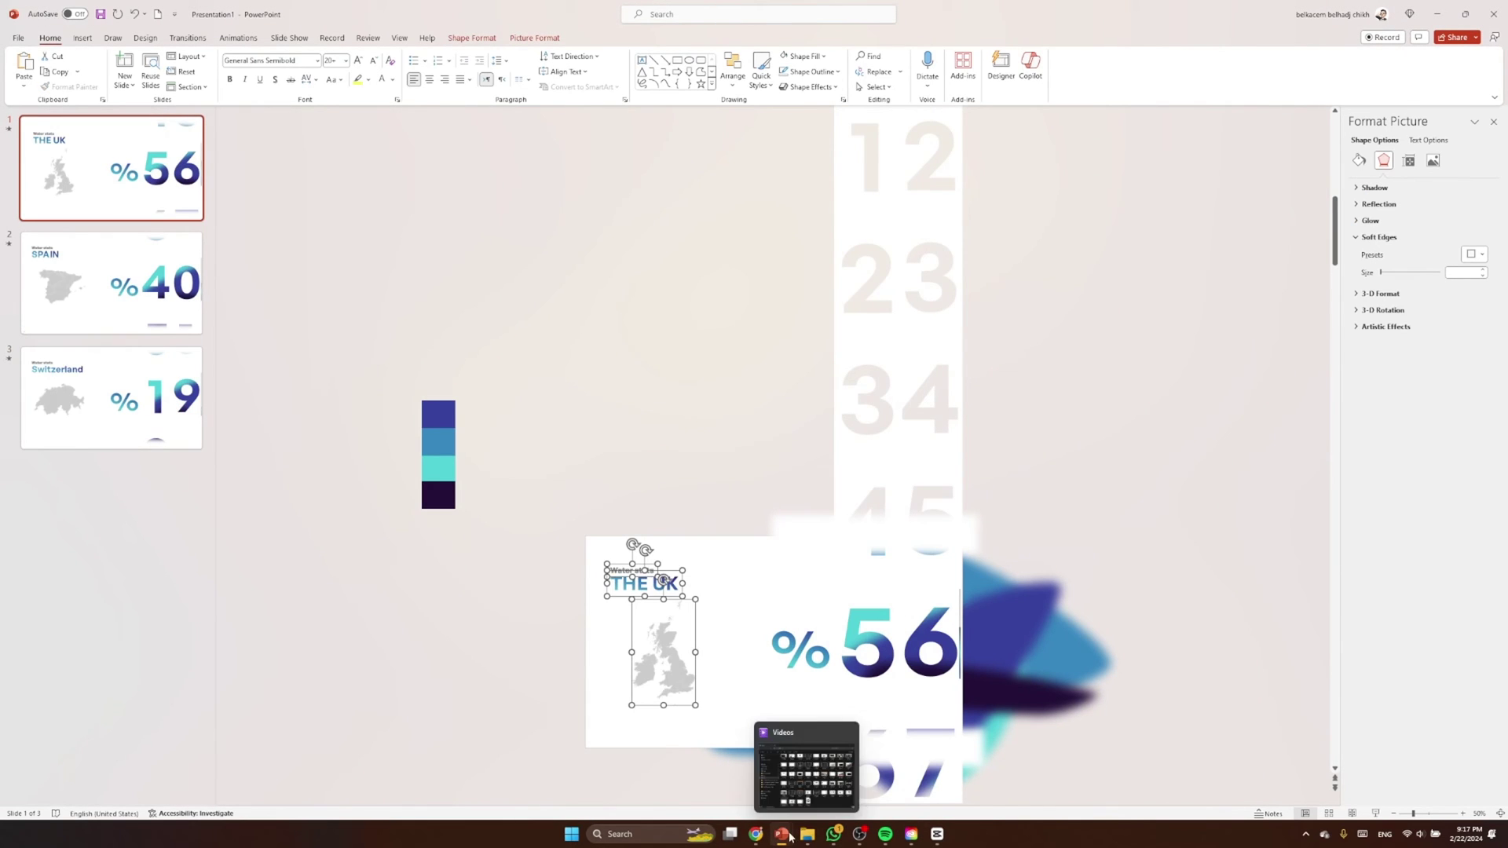
Paste the UK title and map onto slide 1 of Presentation2
mouse_move(782, 835)
left_click(904, 774)
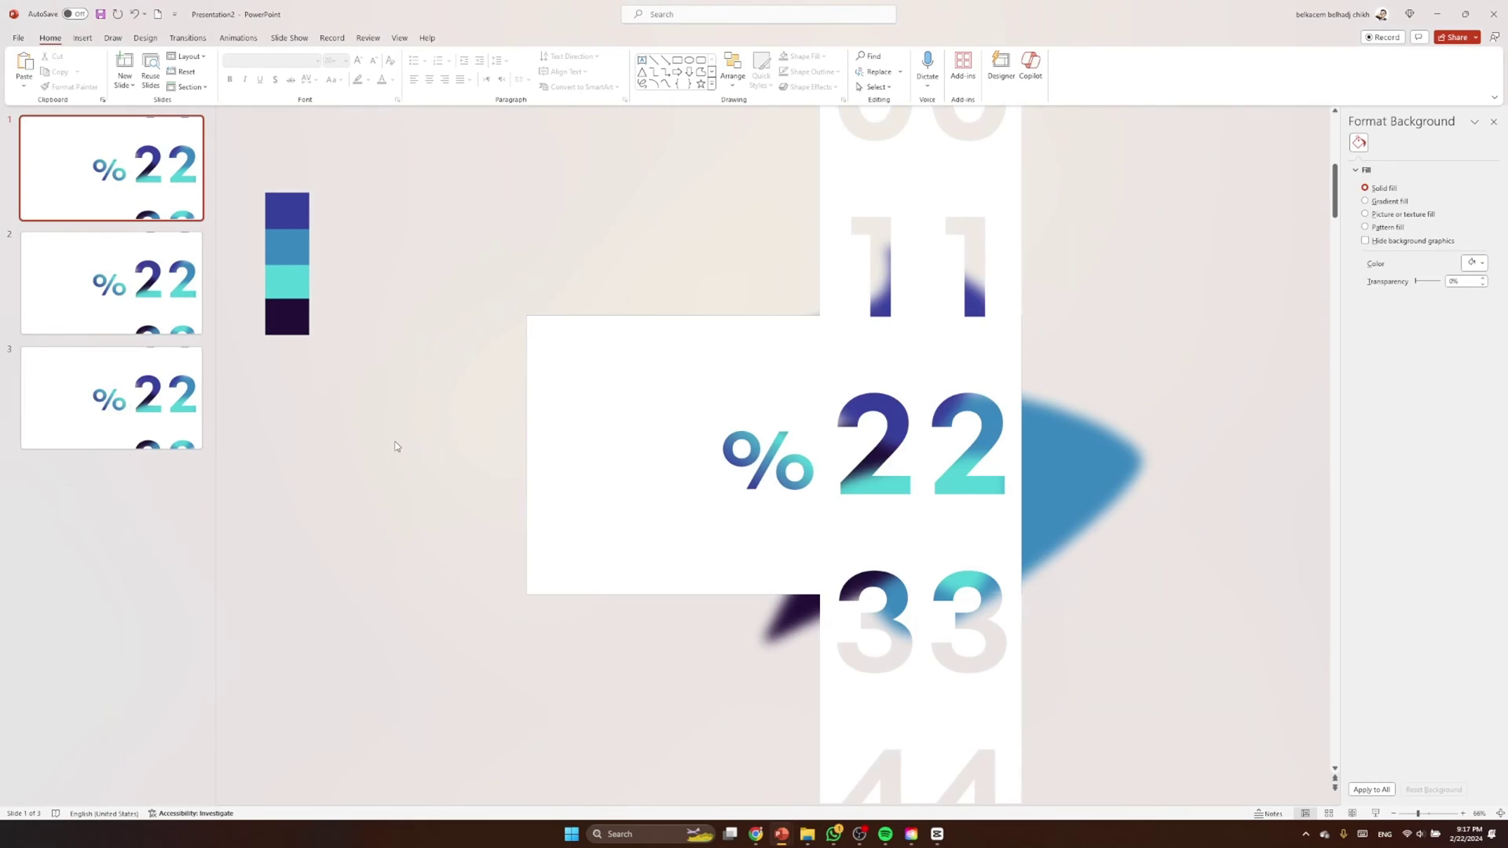
key("ctrl+v")
key("Escape")
key("Page_Down")
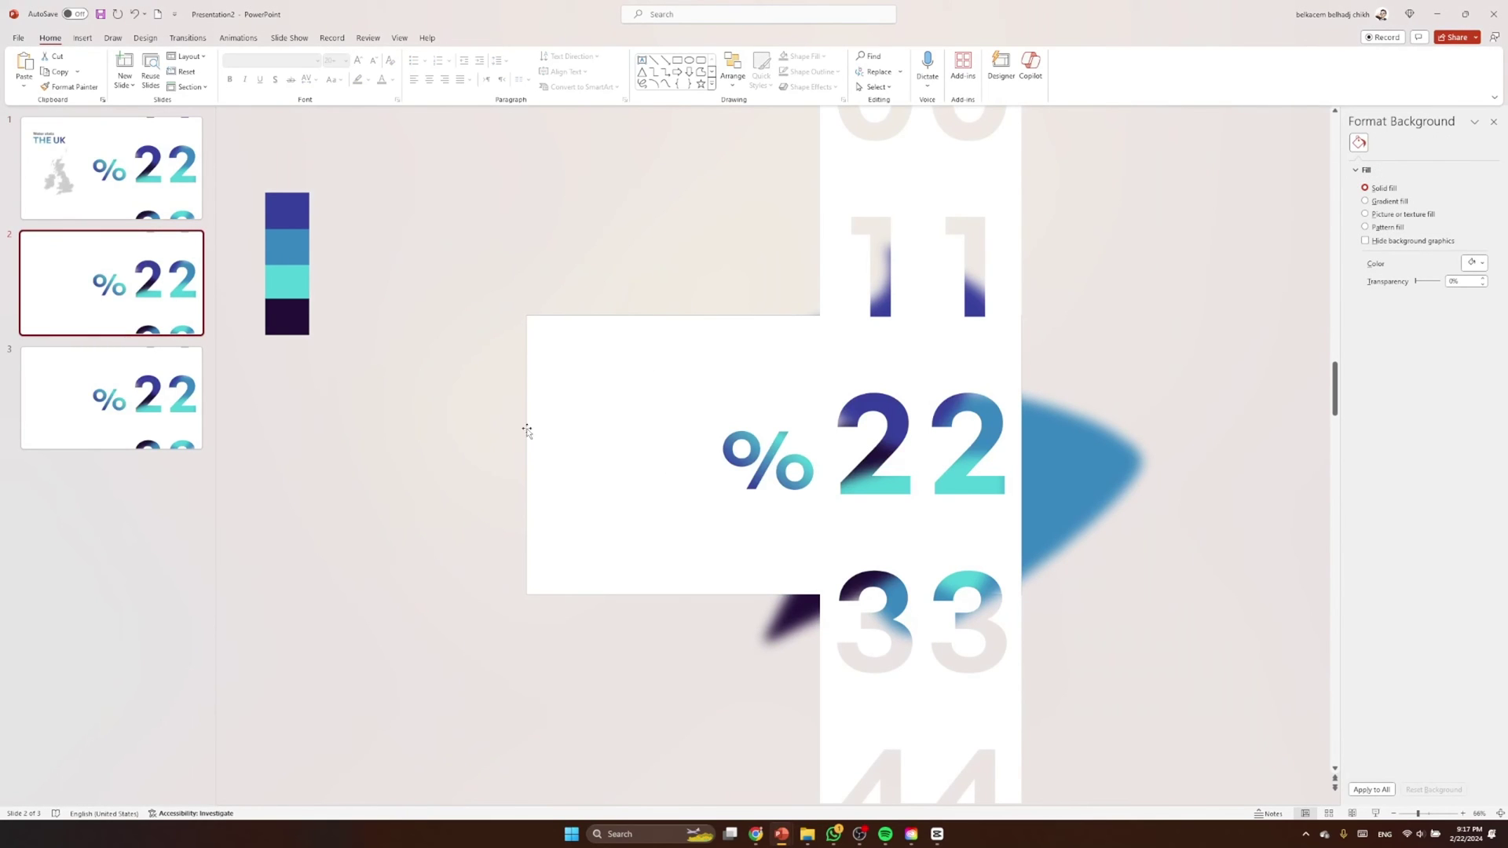
Bring the SPAIN title and map from Presentation1 onto slide 2
mouse_move(786, 839)
left_click(773, 773)
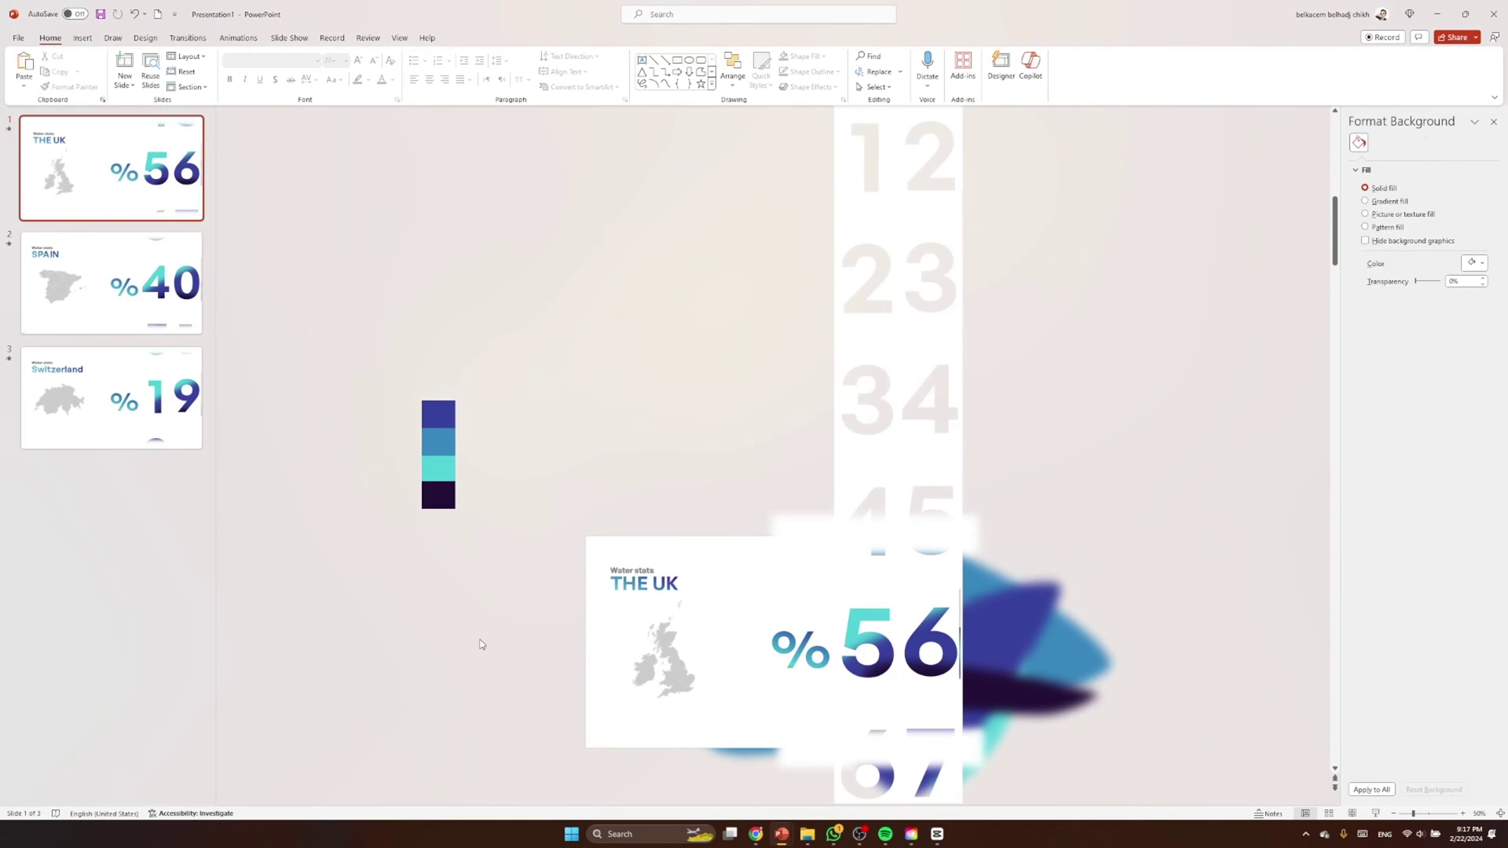
left_click(139, 326)
left_click_drag(506, 746, 754, 545)
mouse_move(781, 834)
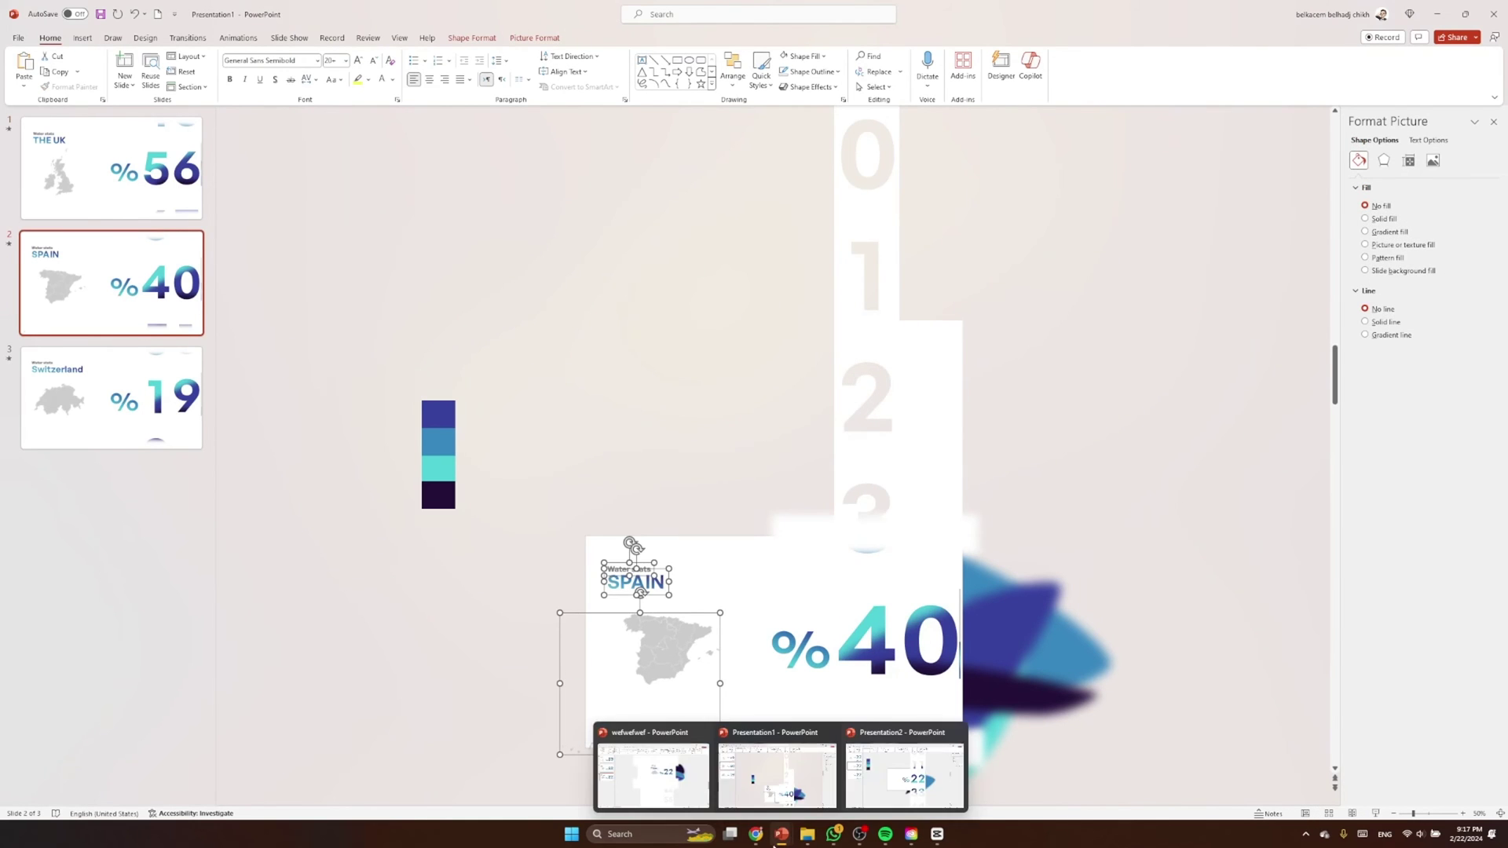
left_click(900, 774)
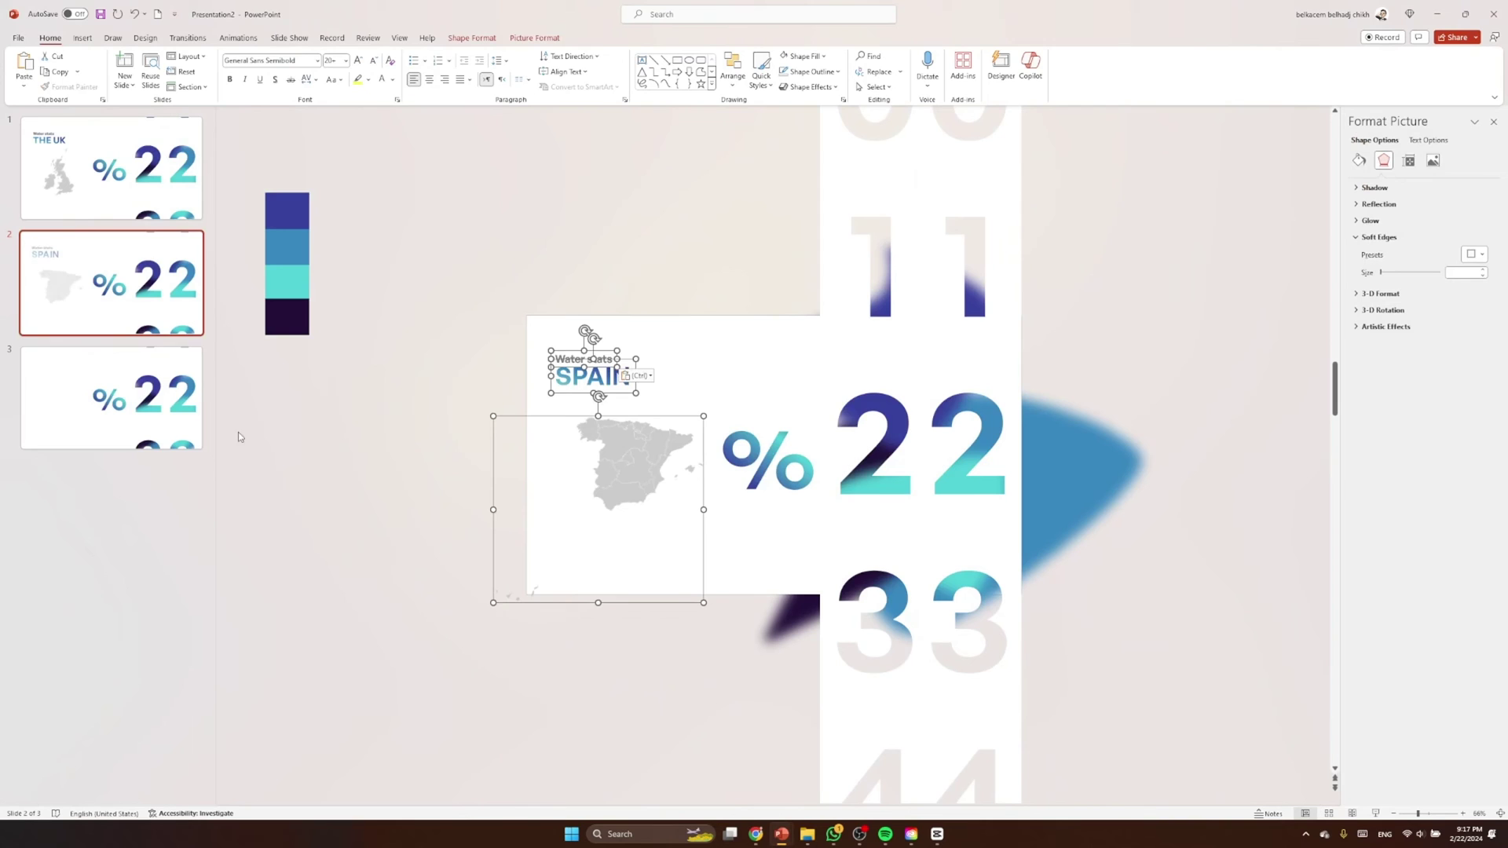
left_click(138, 396)
Copy the Switzerland title and map from Presentation1 onto slide 3
mouse_move(792, 845)
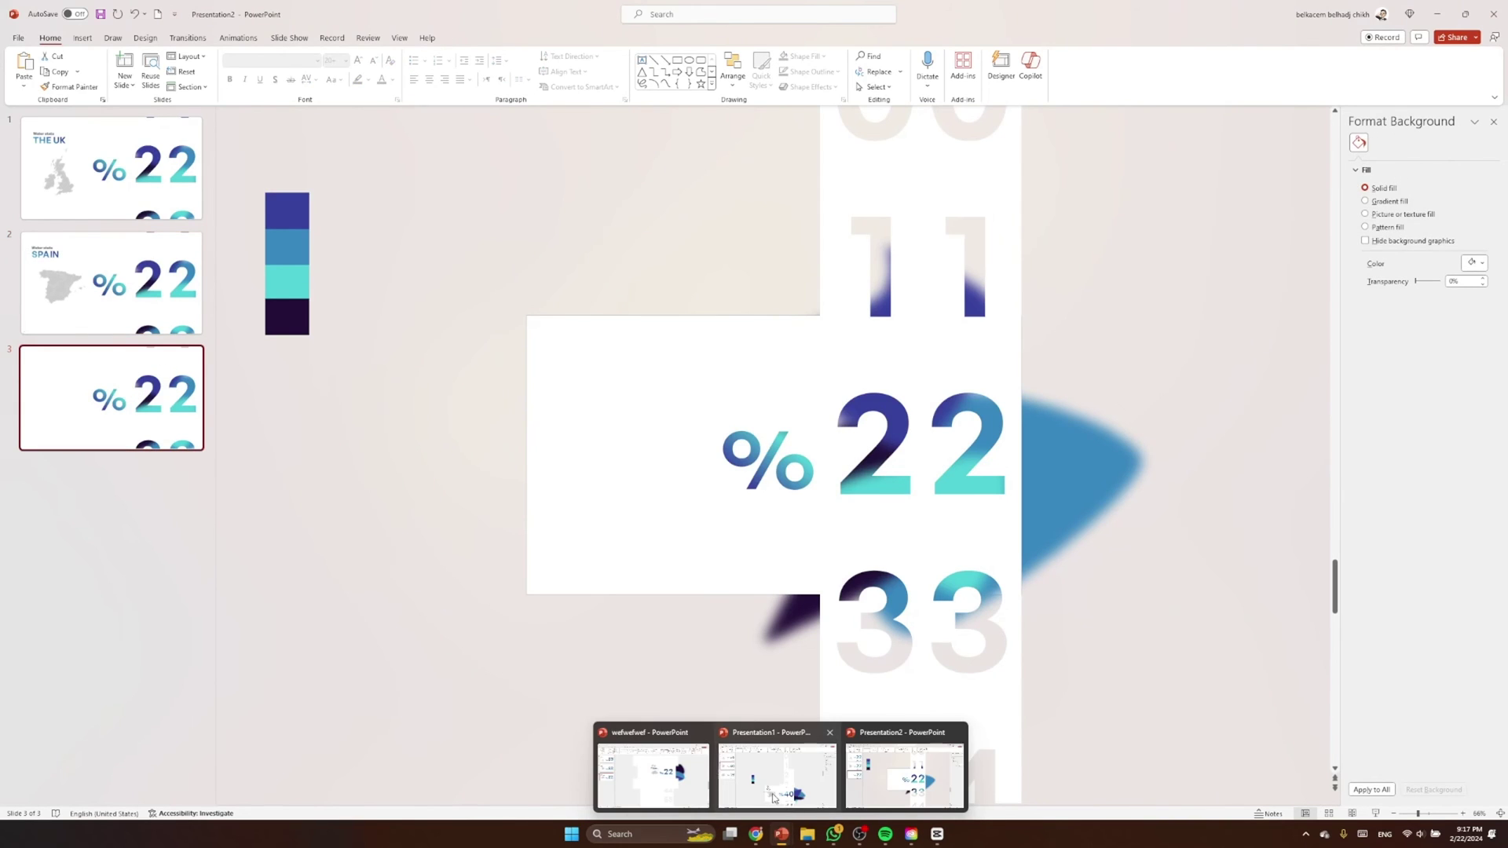
left_click(649, 809)
scroll(365, 633, "down", 1)
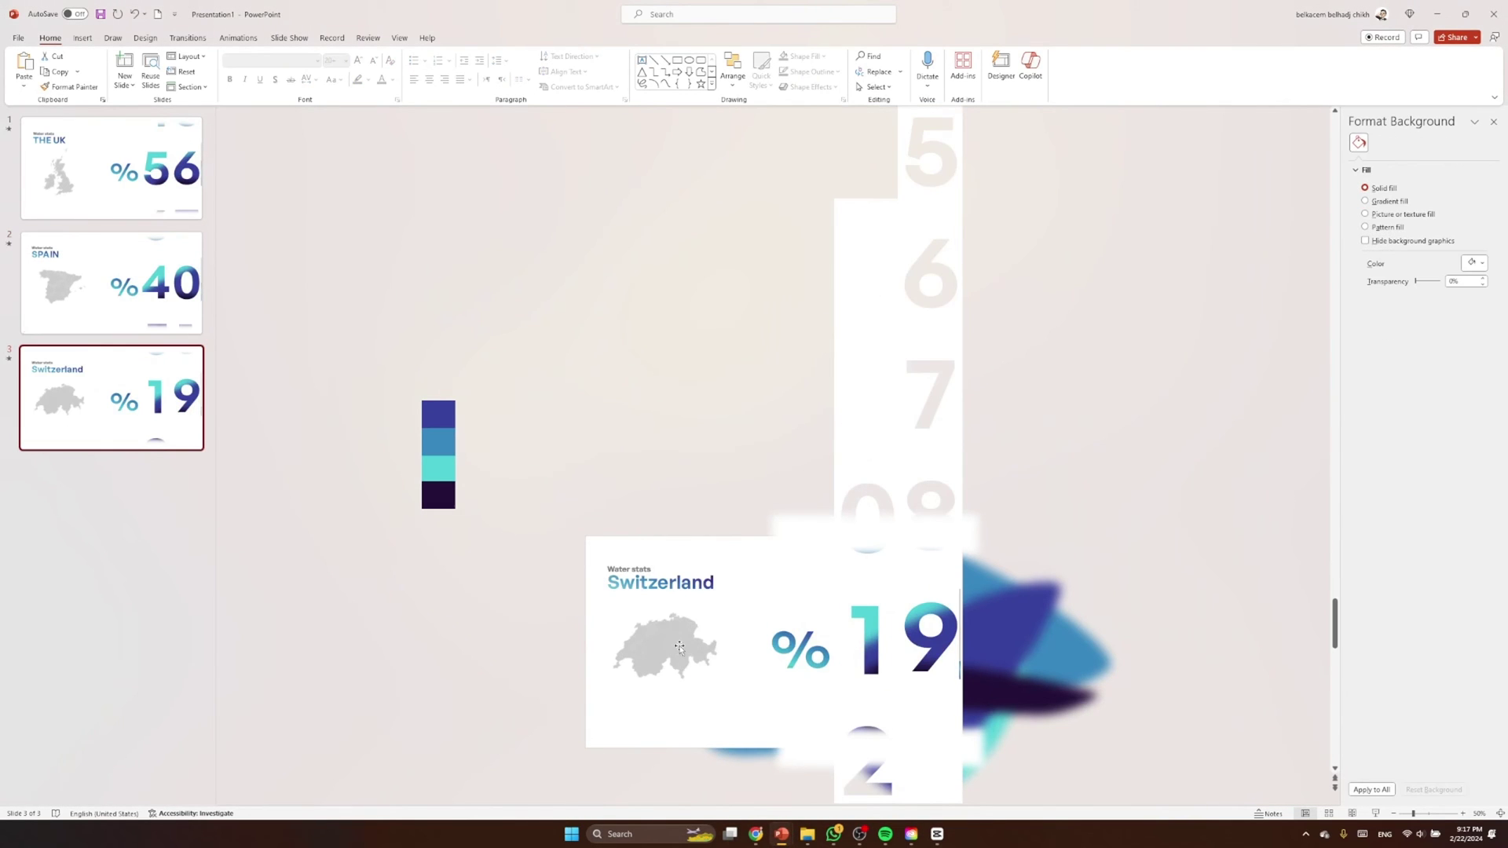
left_click(679, 647)
left_click(626, 567, "shift")
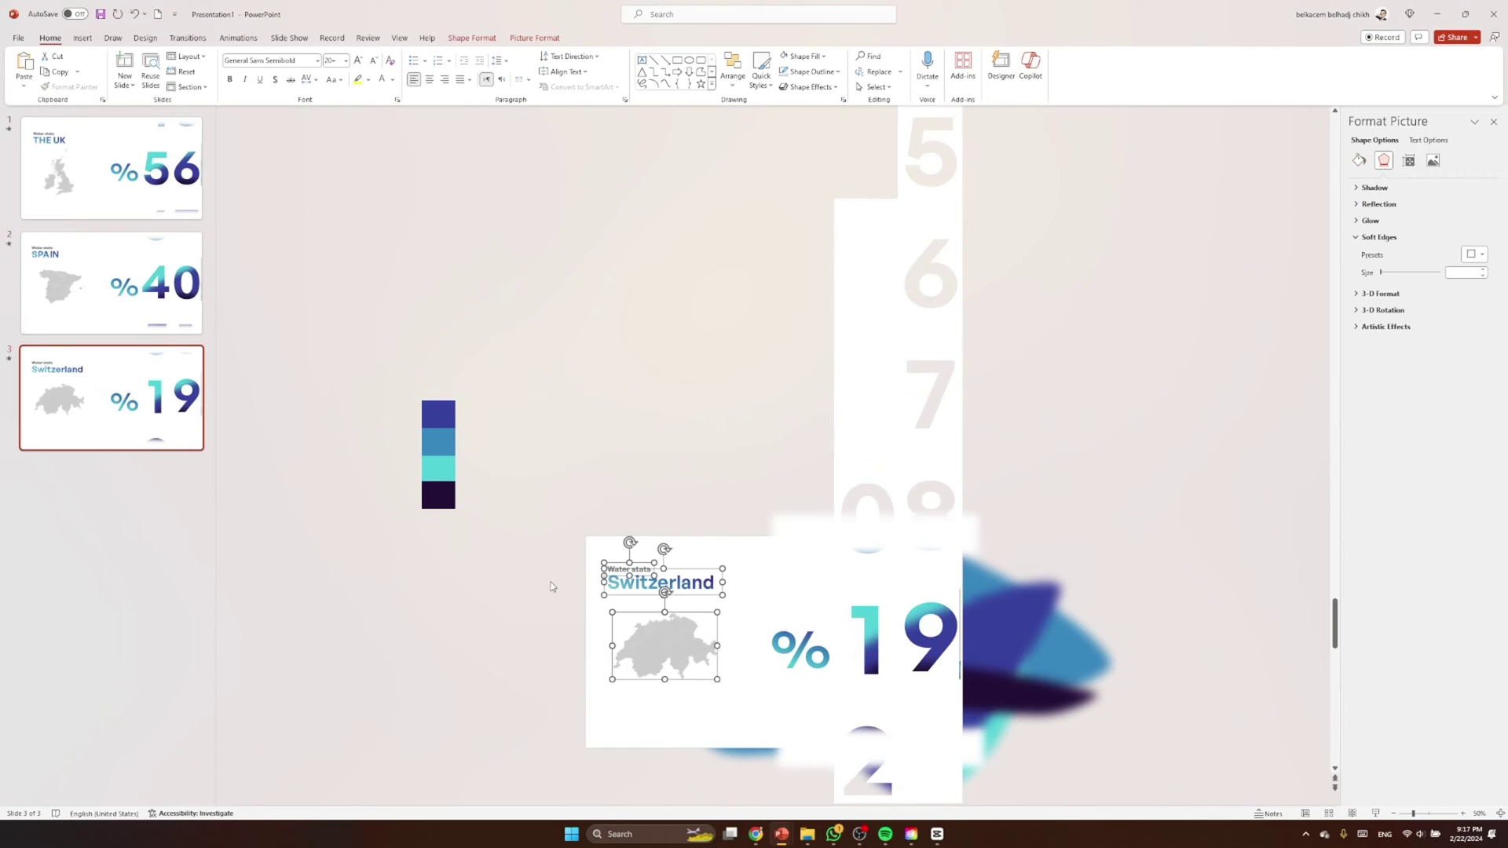
mouse_move(781, 834)
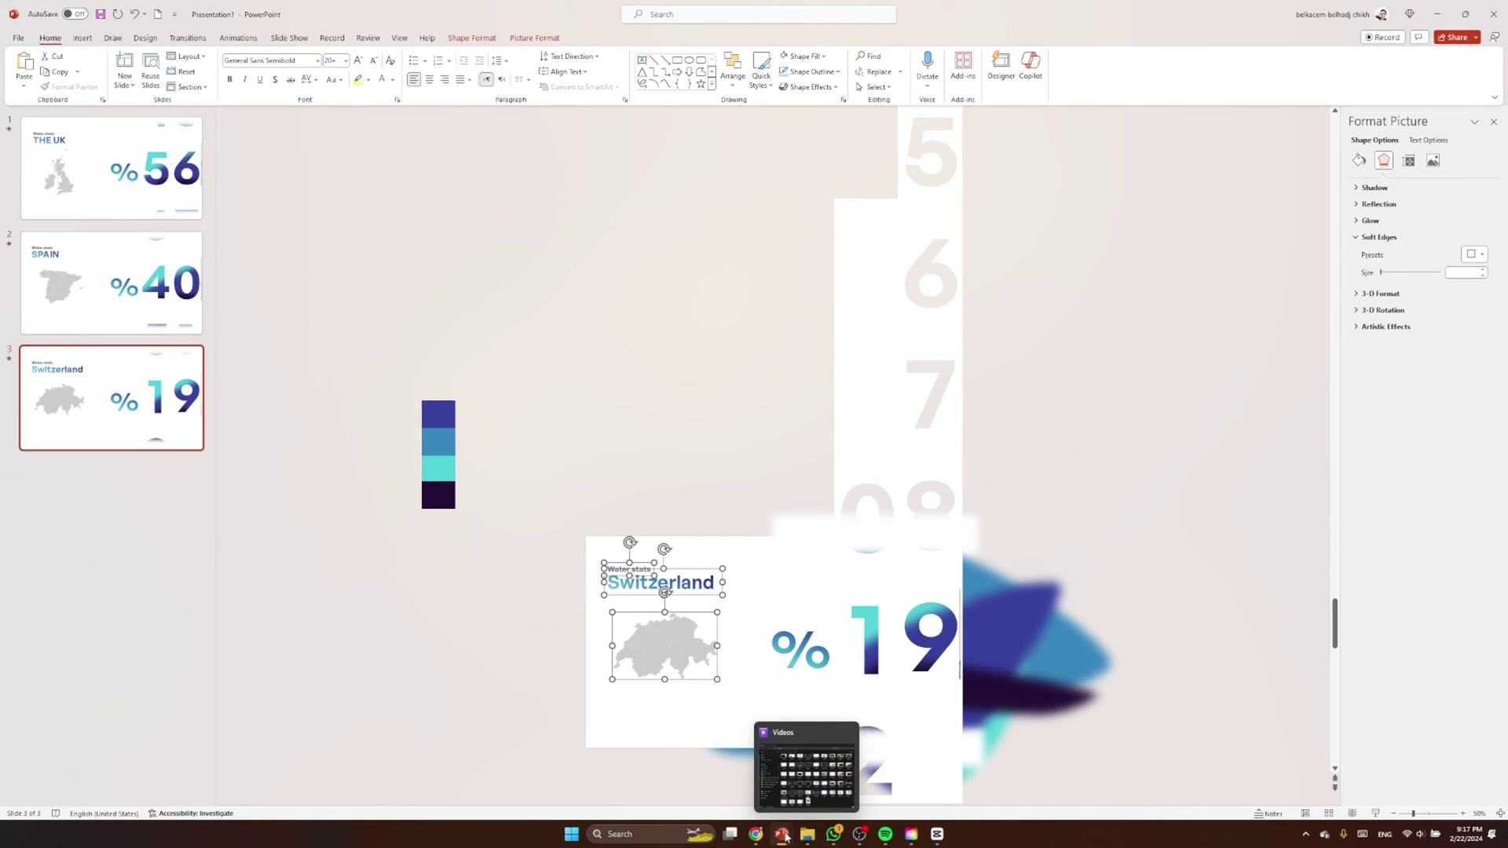
left_click(819, 774)
key("ctrl+v")
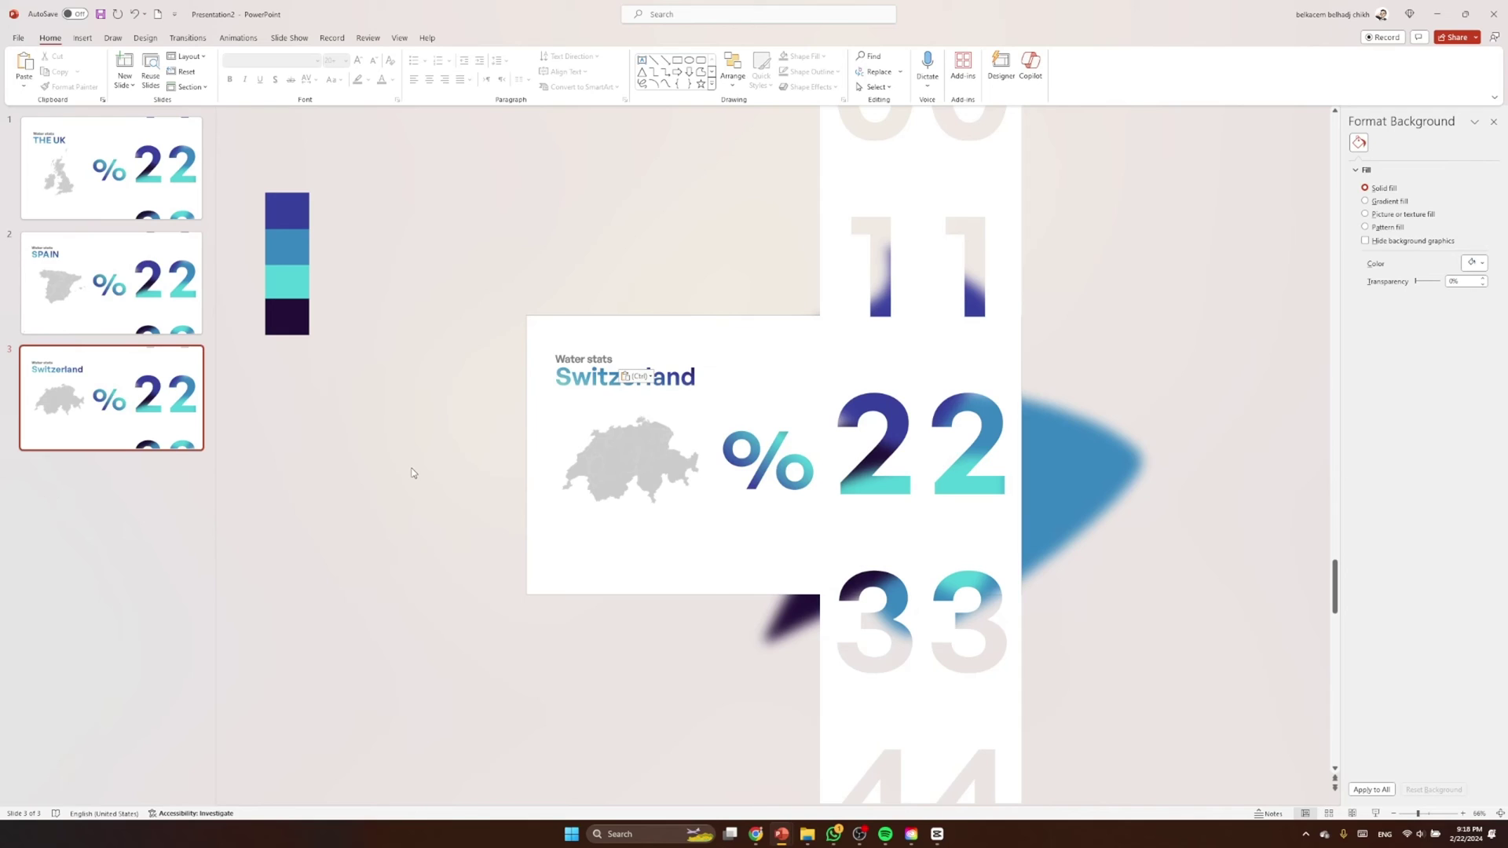
Select slides 1–3 together and apply the Morph transition to them
key("ctrl")
left_click(158, 283, "ctrl")
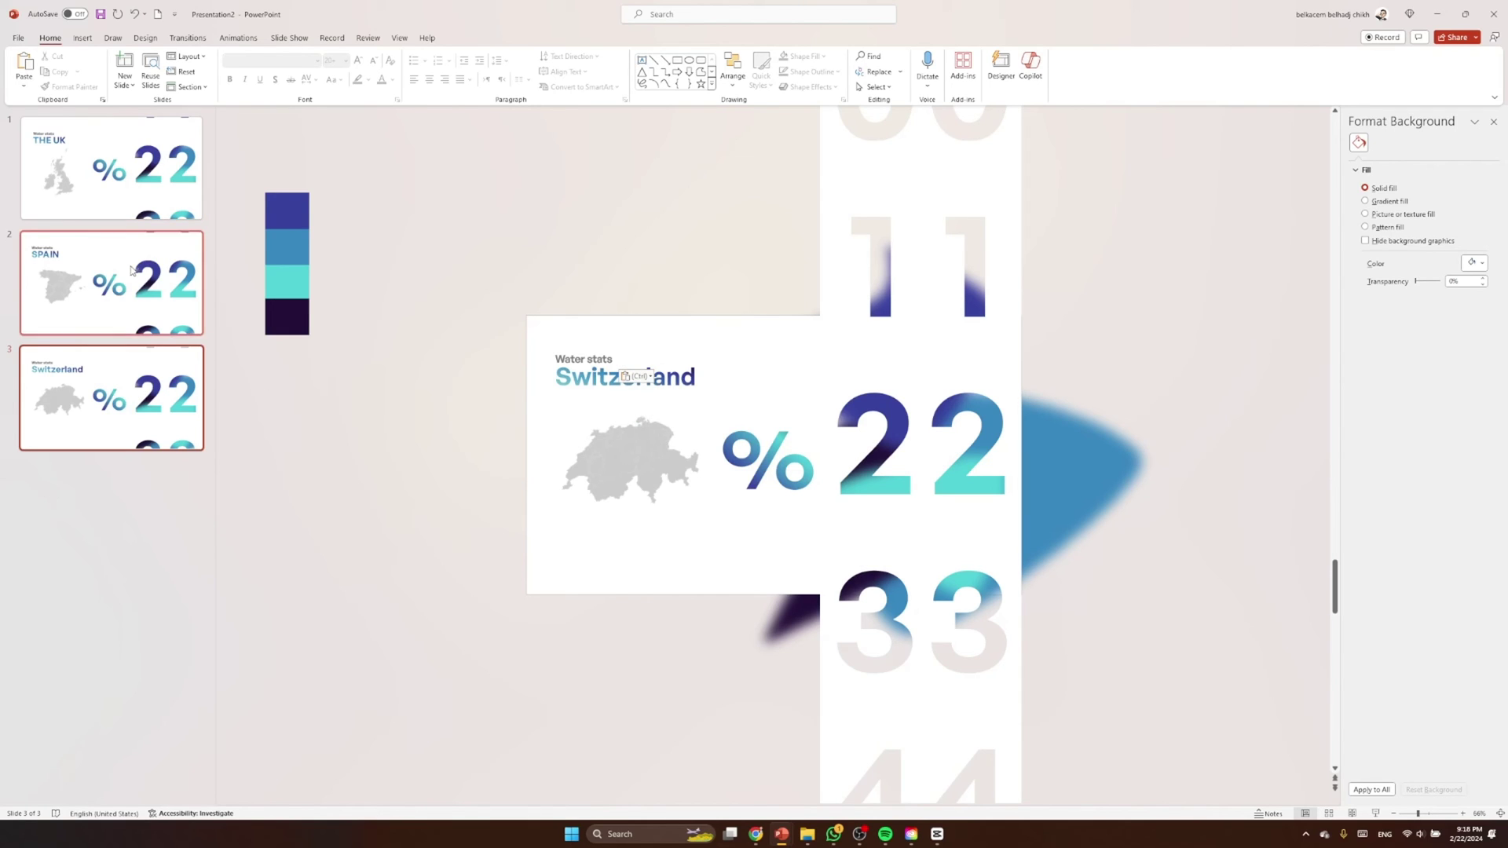
left_click(136, 165, "ctrl")
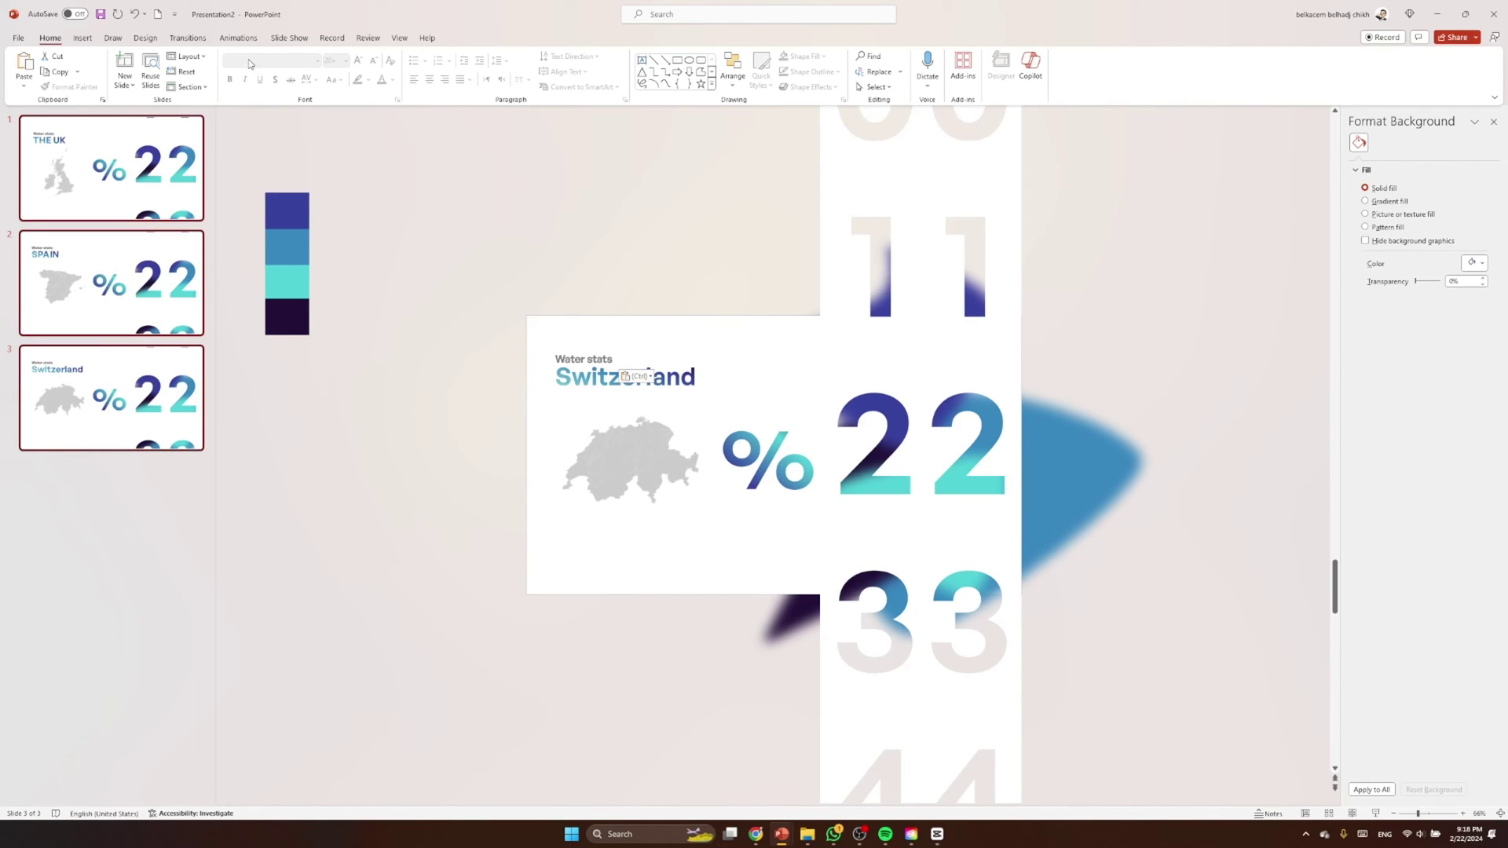
left_click(177, 40)
left_click(122, 70)
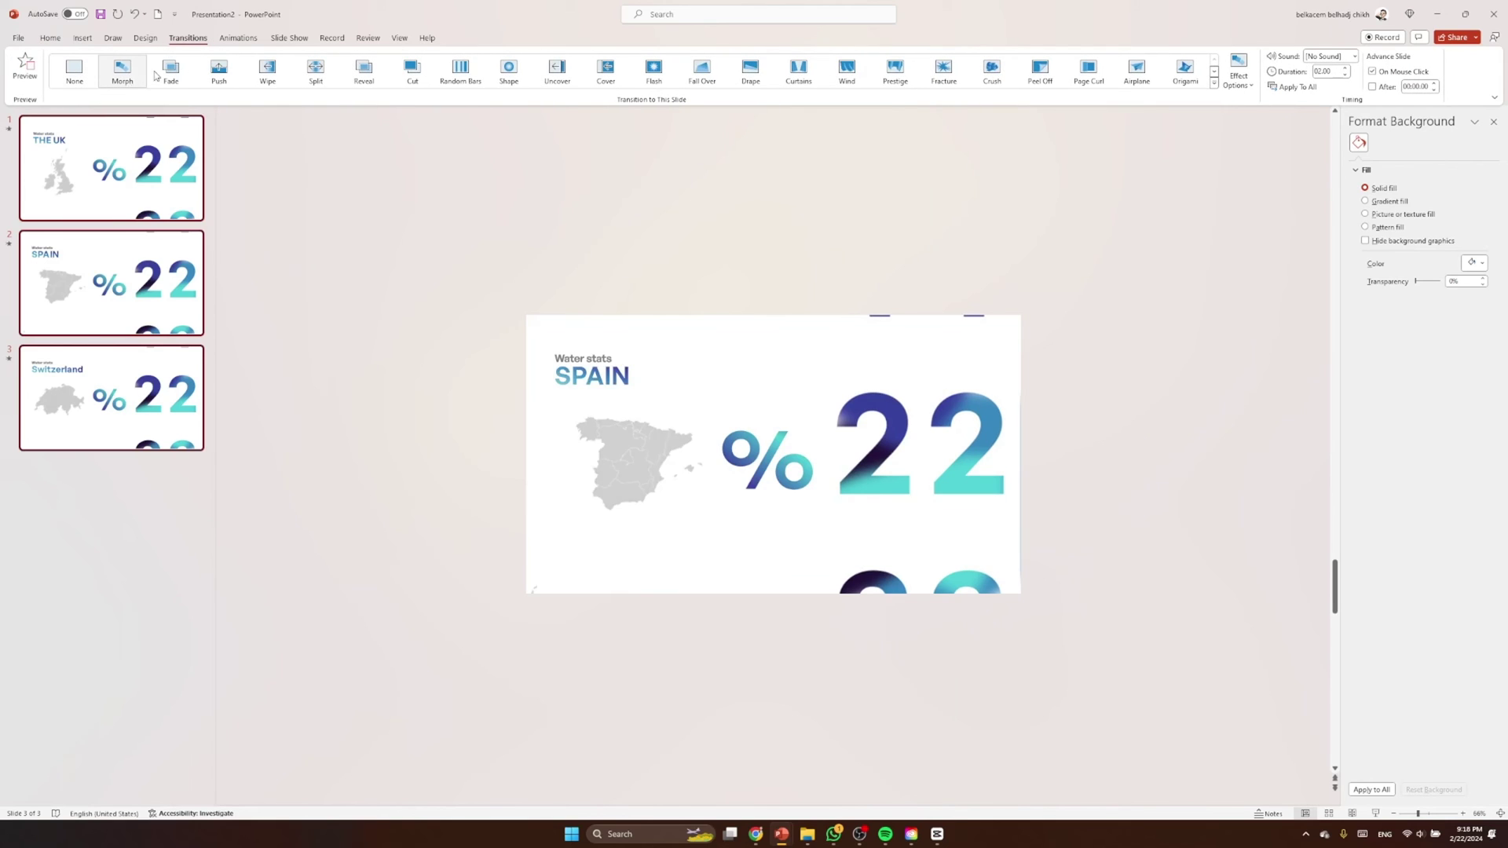
left_click(401, 275)
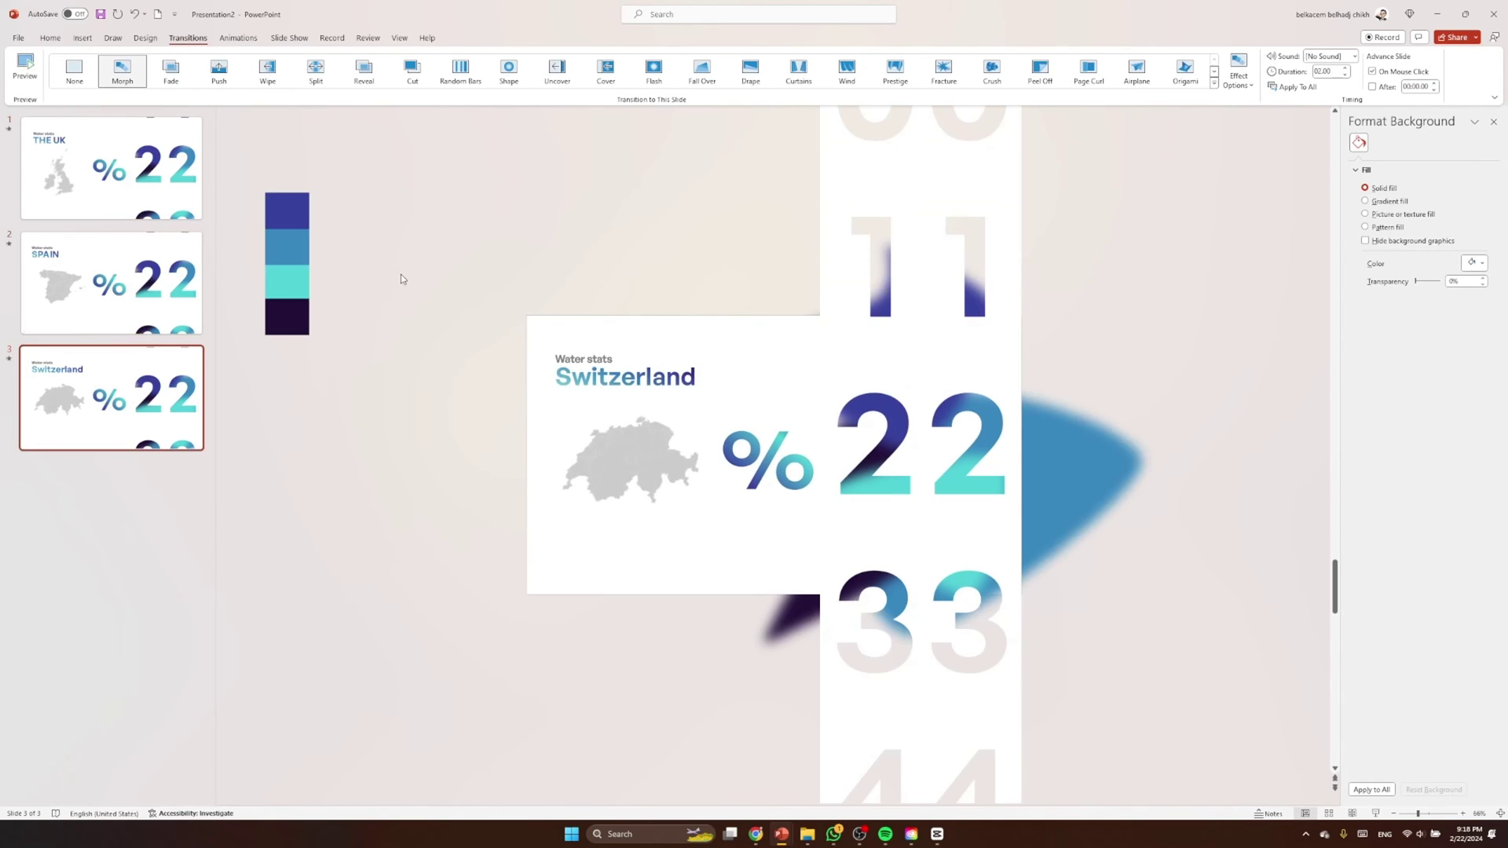
left_click(180, 212)
Slide the UK left digit strip up so the figure reads 62
left_click(846, 371)
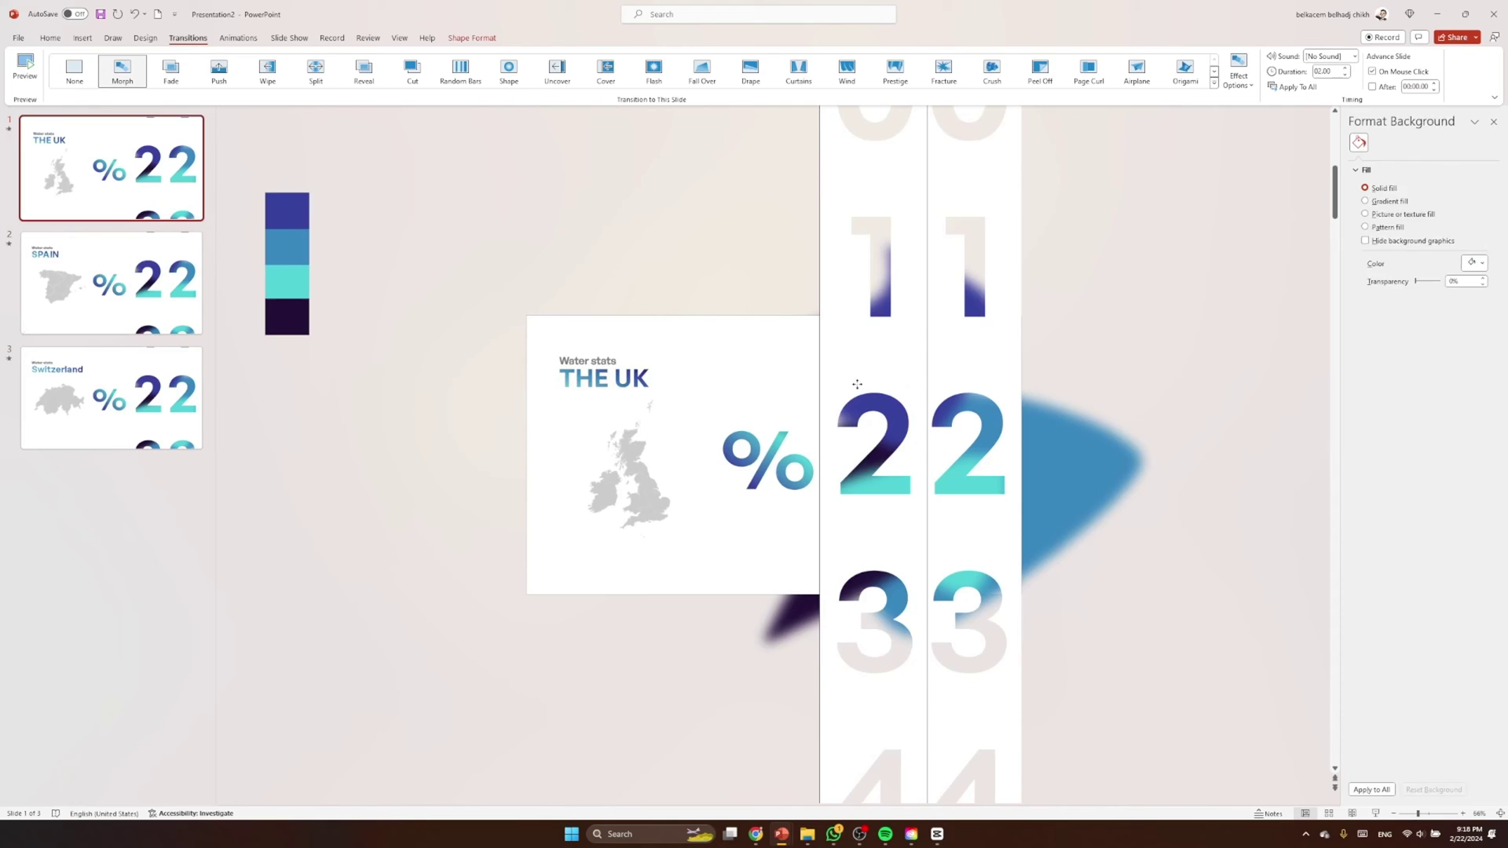
left_click_drag(849, 551, 849, 210)
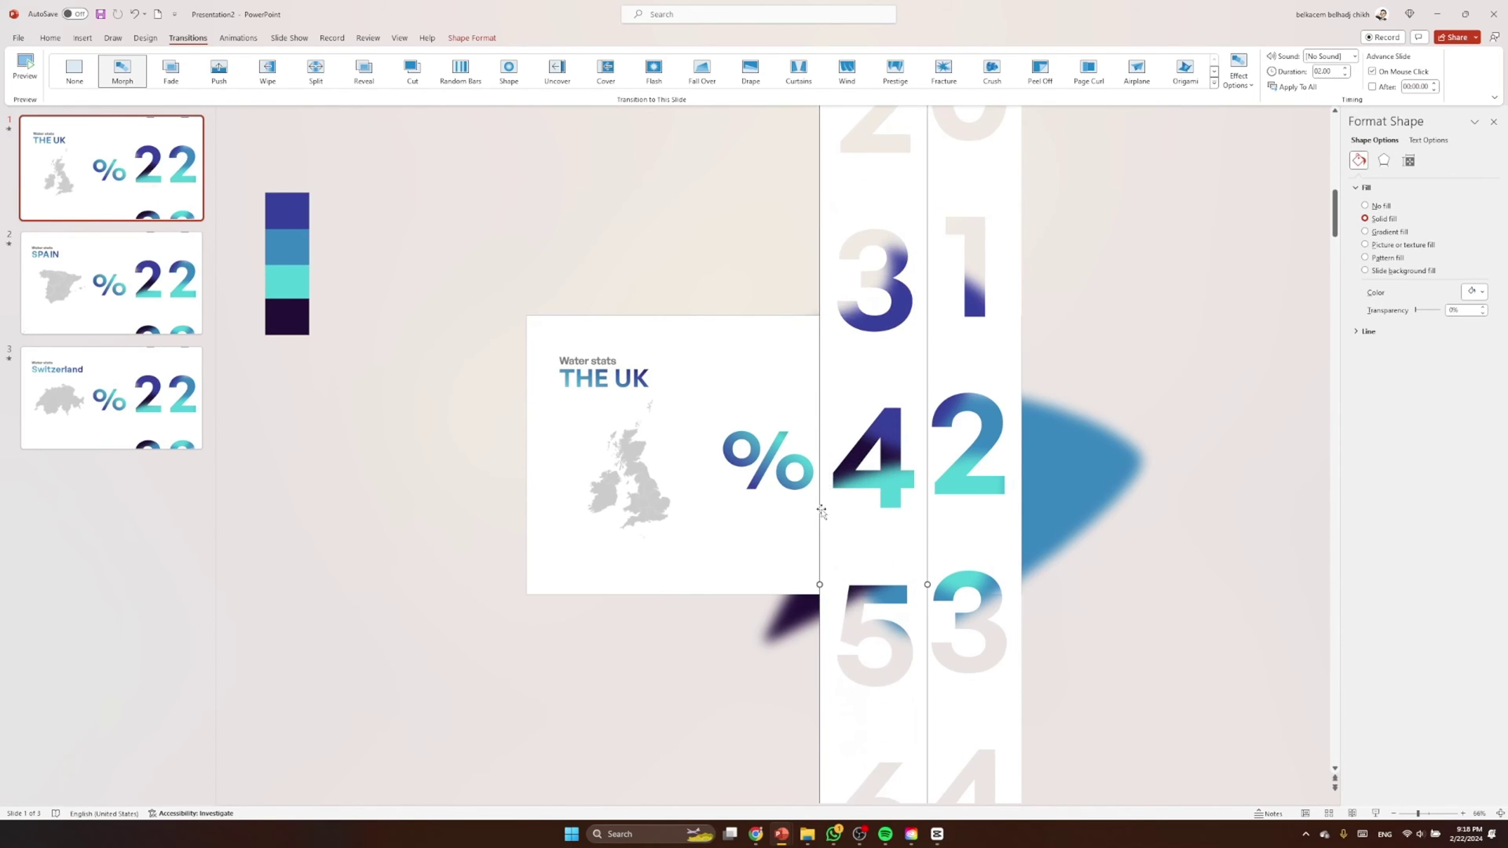
left_click_drag(852, 723, 825, 367)
Shift the Spain slide's digit strips so the figure reads 49
key("Page_Down")
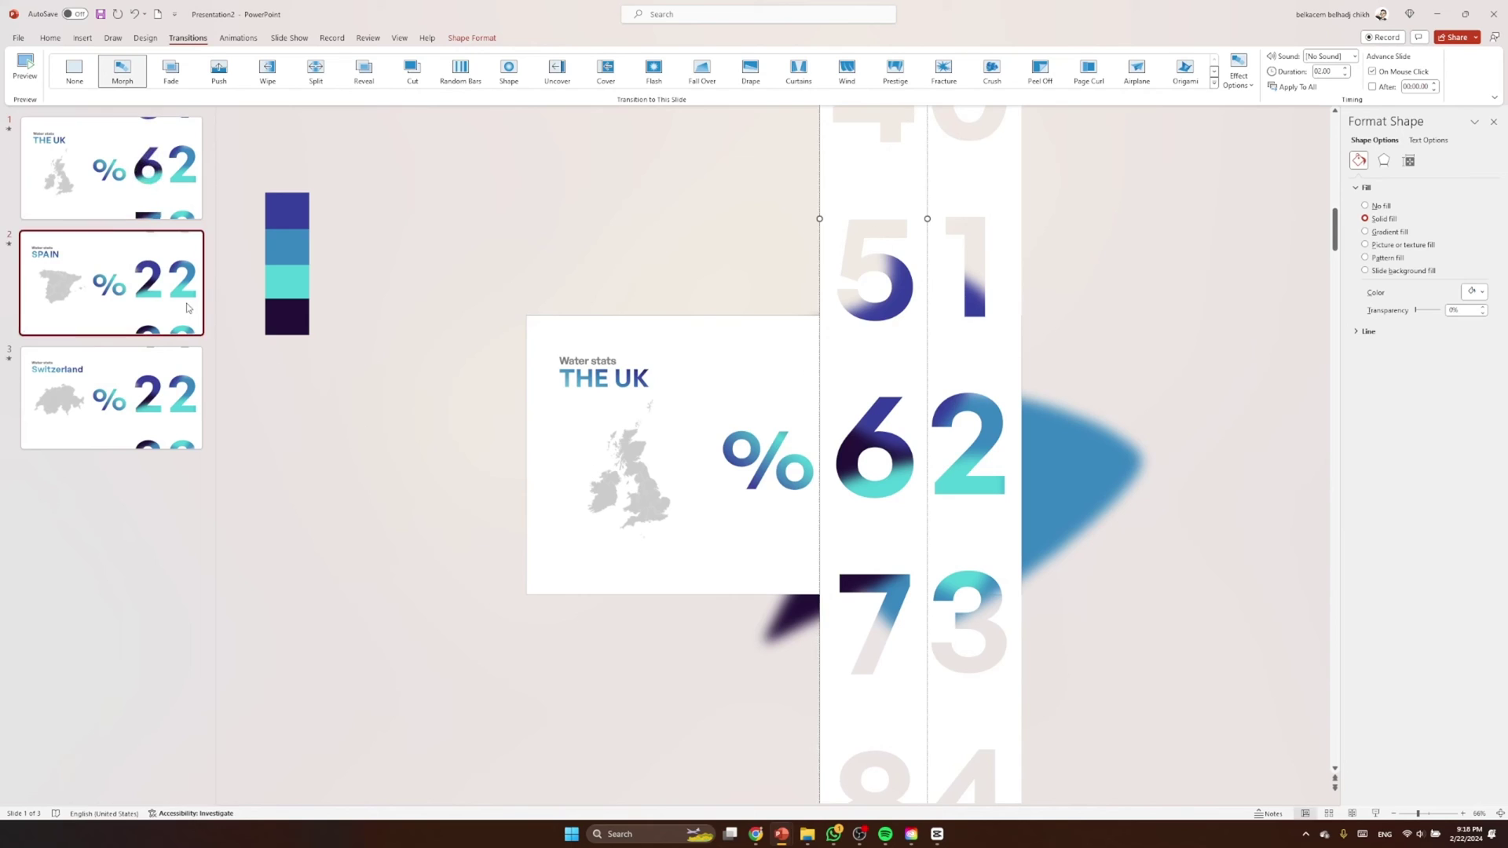
left_click_drag(881, 766, 841, 407)
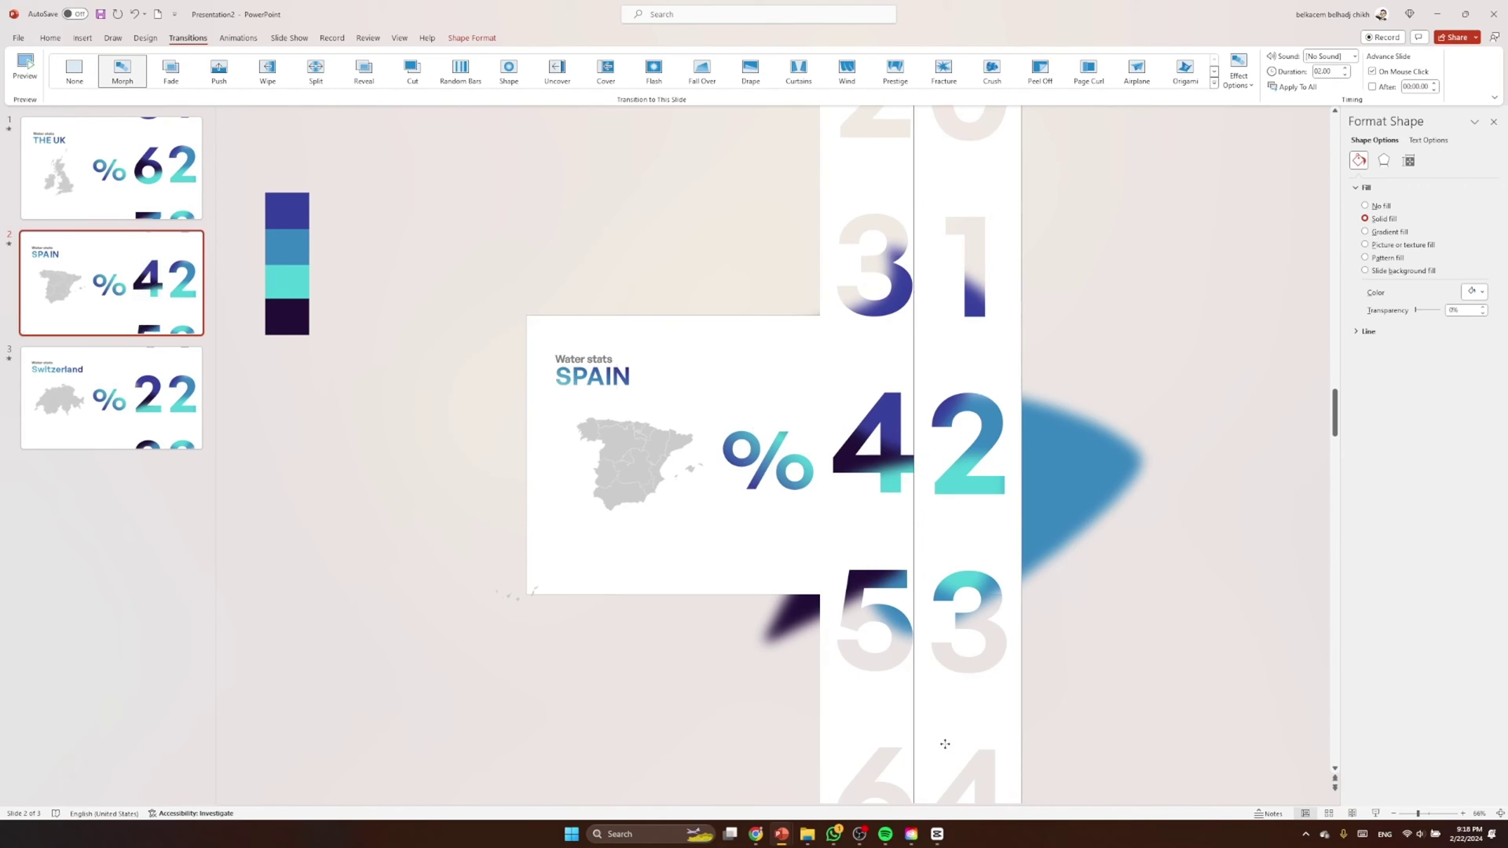
left_click_drag(953, 733, 914, 227)
left_click_drag(983, 690, 935, 336)
left_click_drag(932, 663, 912, 370)
scroll(903, 377, "up", 5)
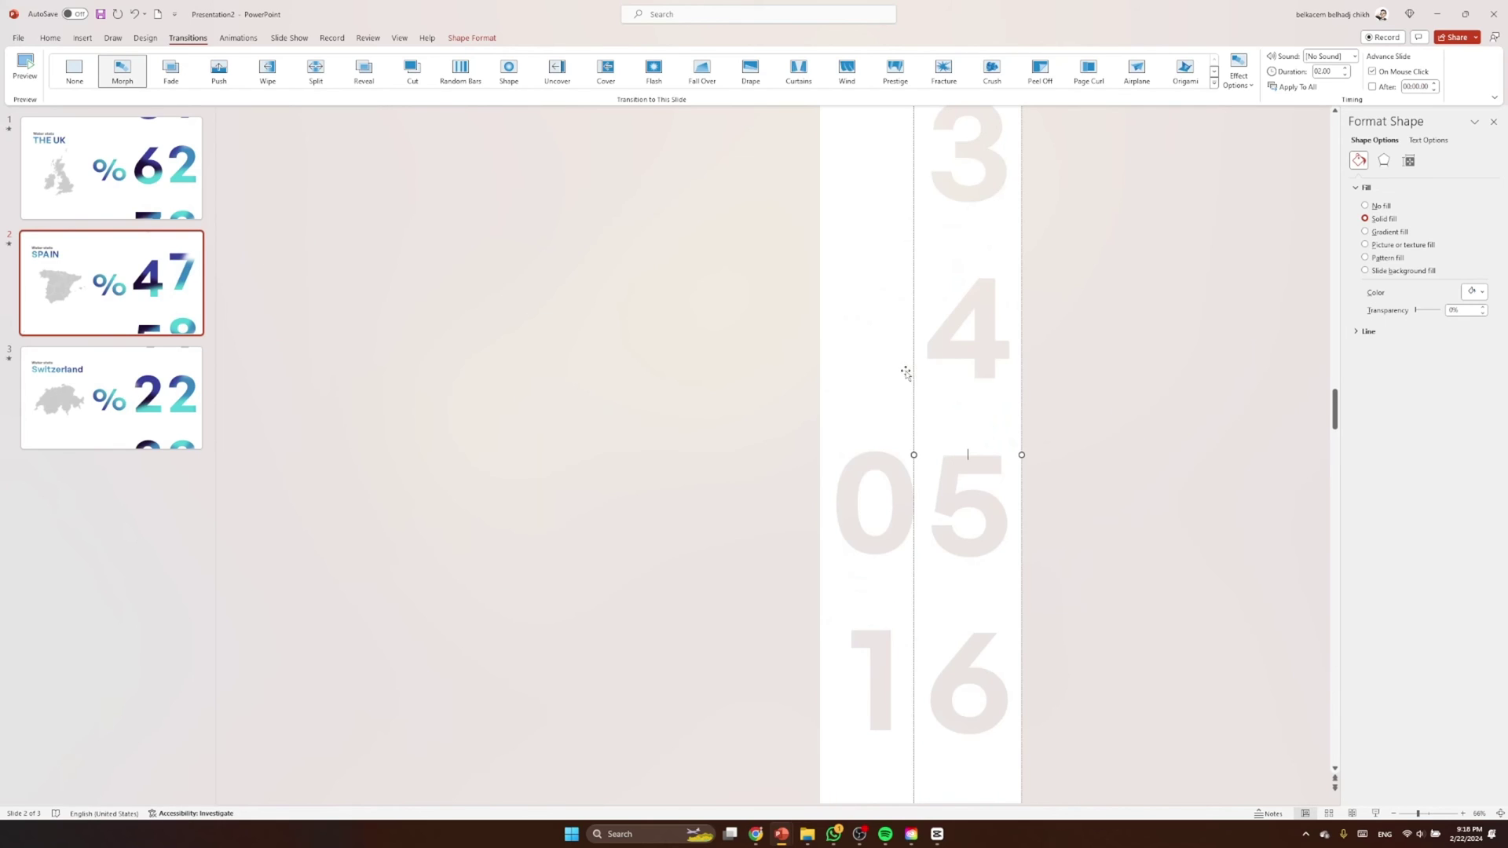
left_click(621, 322)
Shift the Switzerland slide's digit strips so the figure reads 19
key("Page_Down")
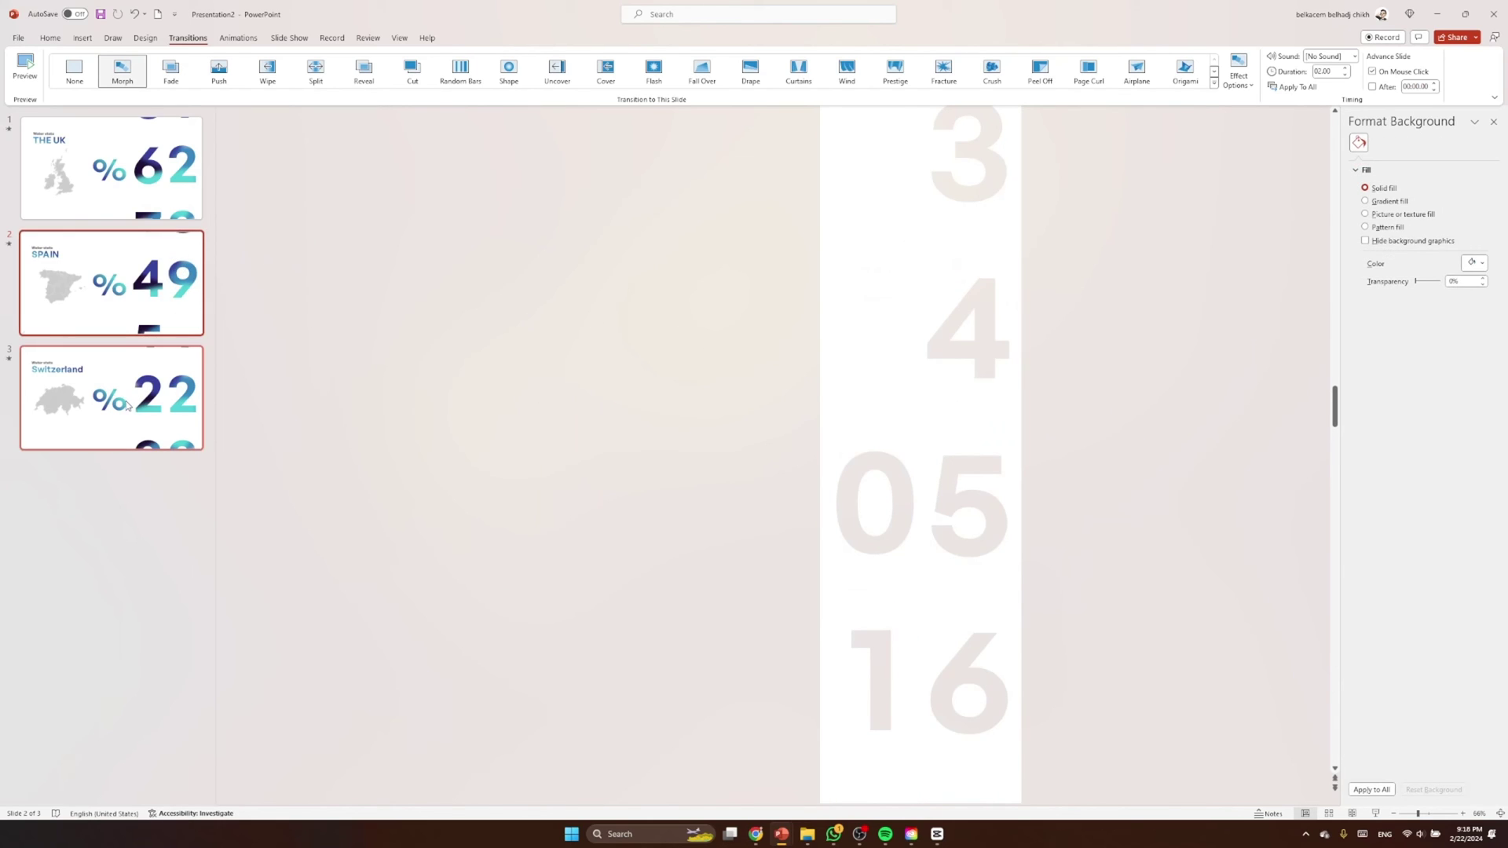
scroll(865, 610, "down", 4)
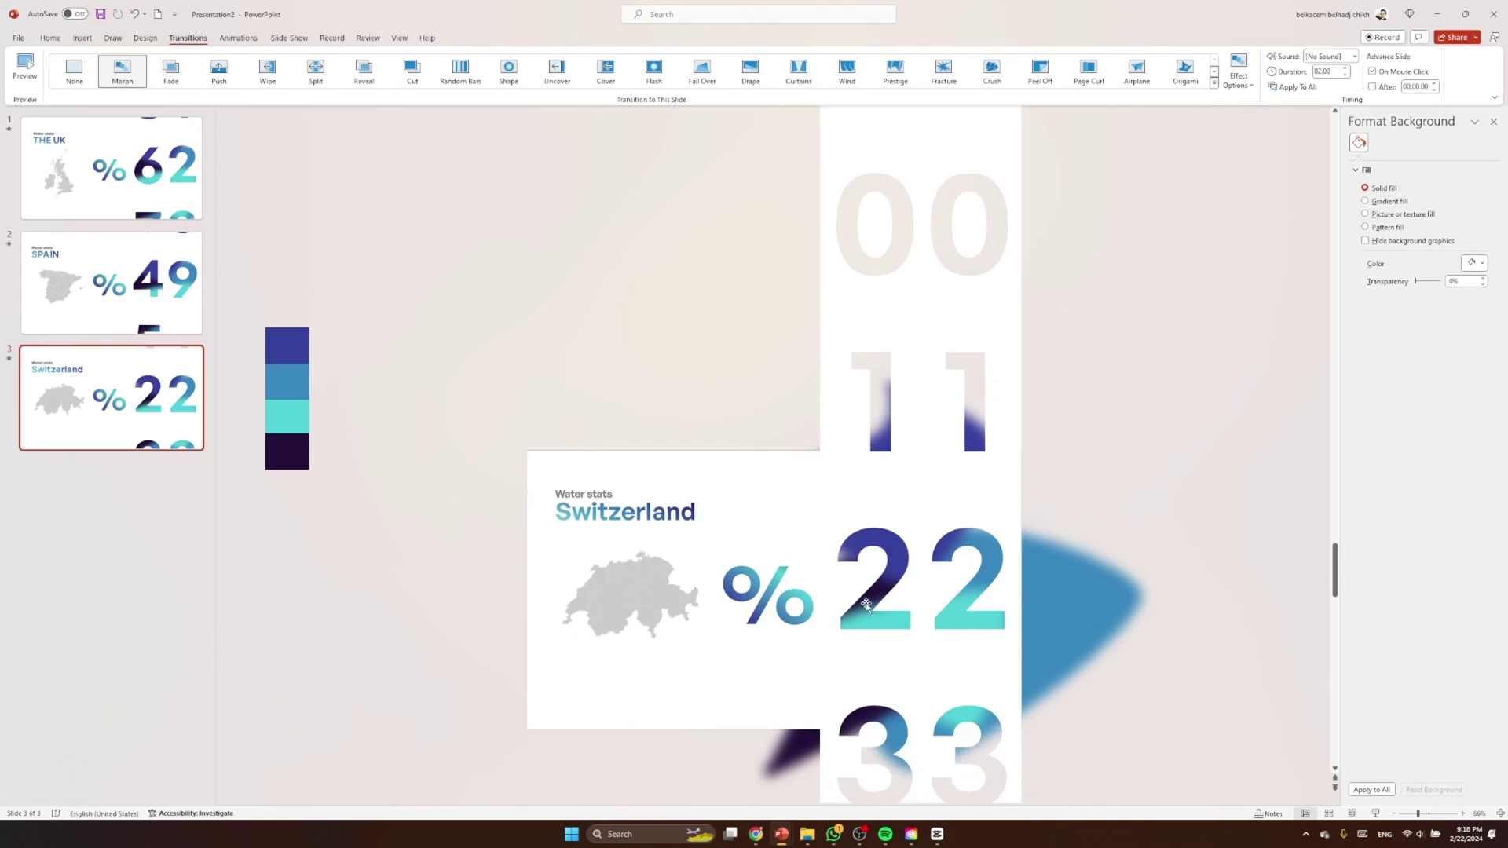
left_click(839, 511)
left_click_drag(839, 510, 837, 601)
scroll(971, 598, "down", 5)
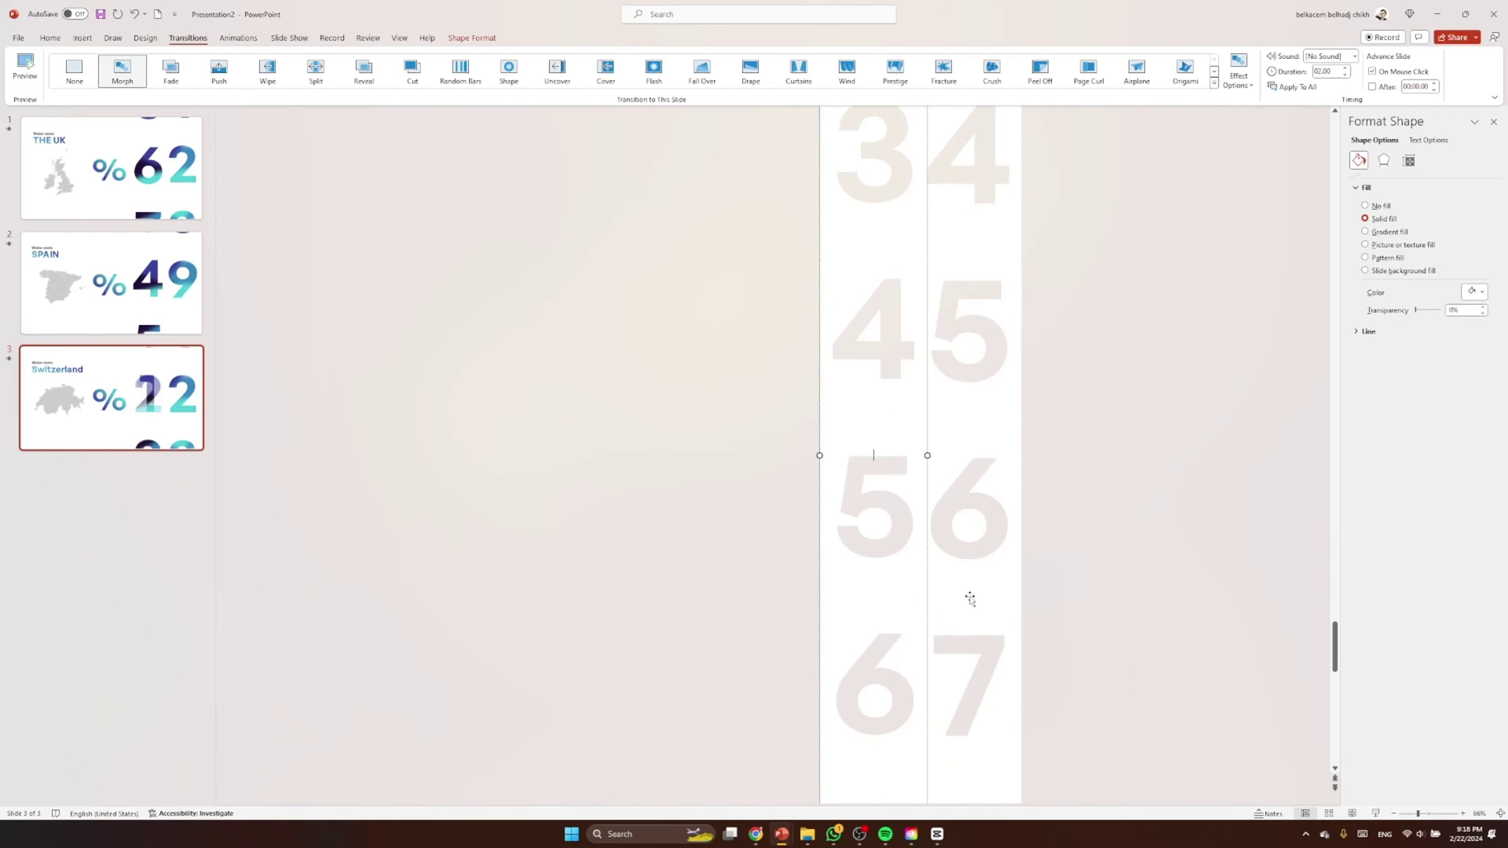
left_click(972, 599)
left_click_drag(988, 796, 942, 264)
scroll(996, 539, "up", 2)
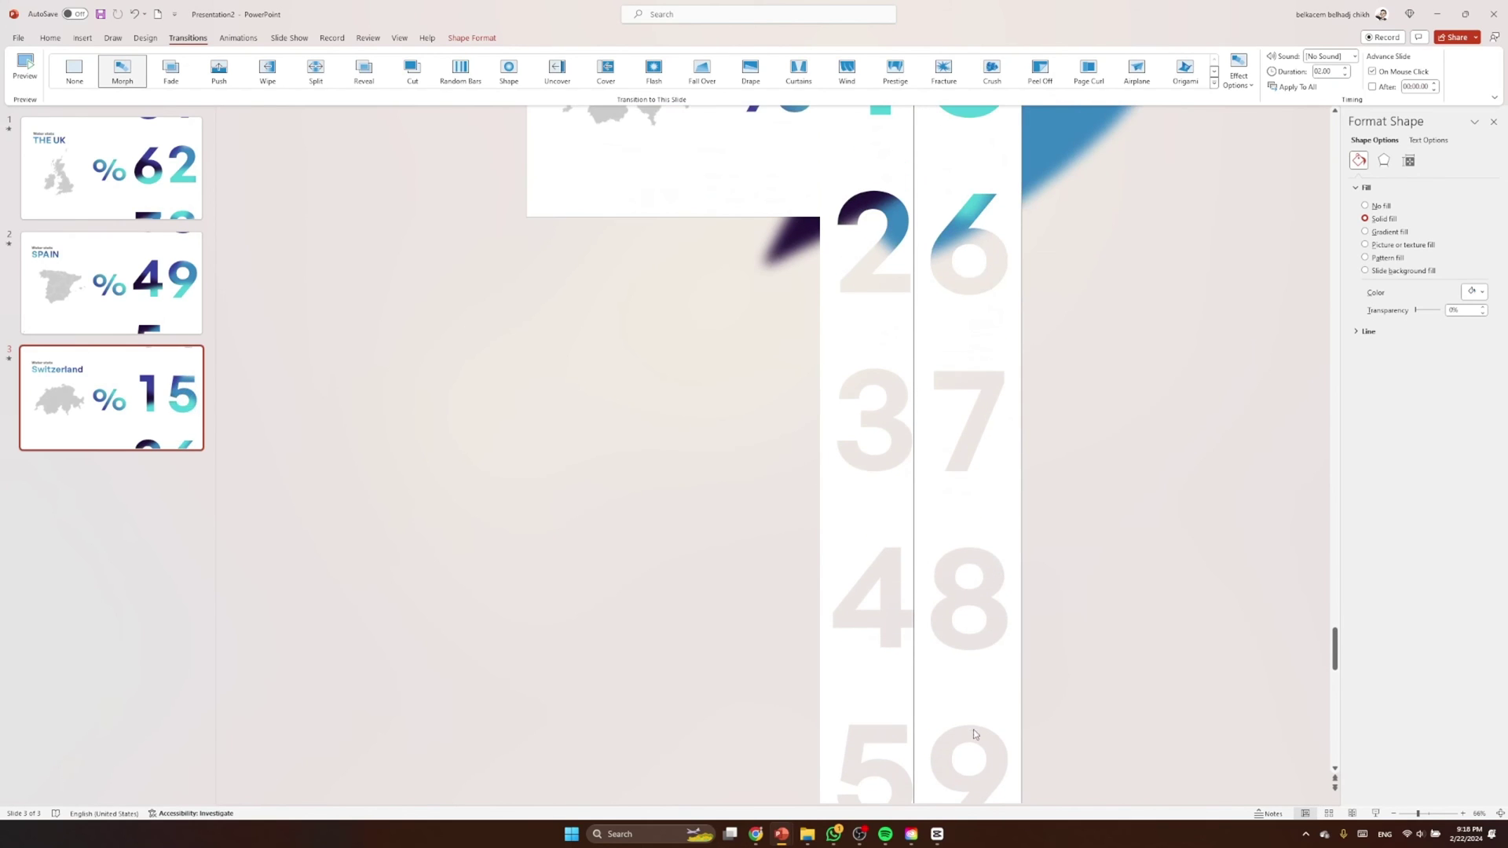
left_click_drag(977, 741, 966, 397)
scroll(992, 473, "up", 2)
scroll(992, 475, "up", 2)
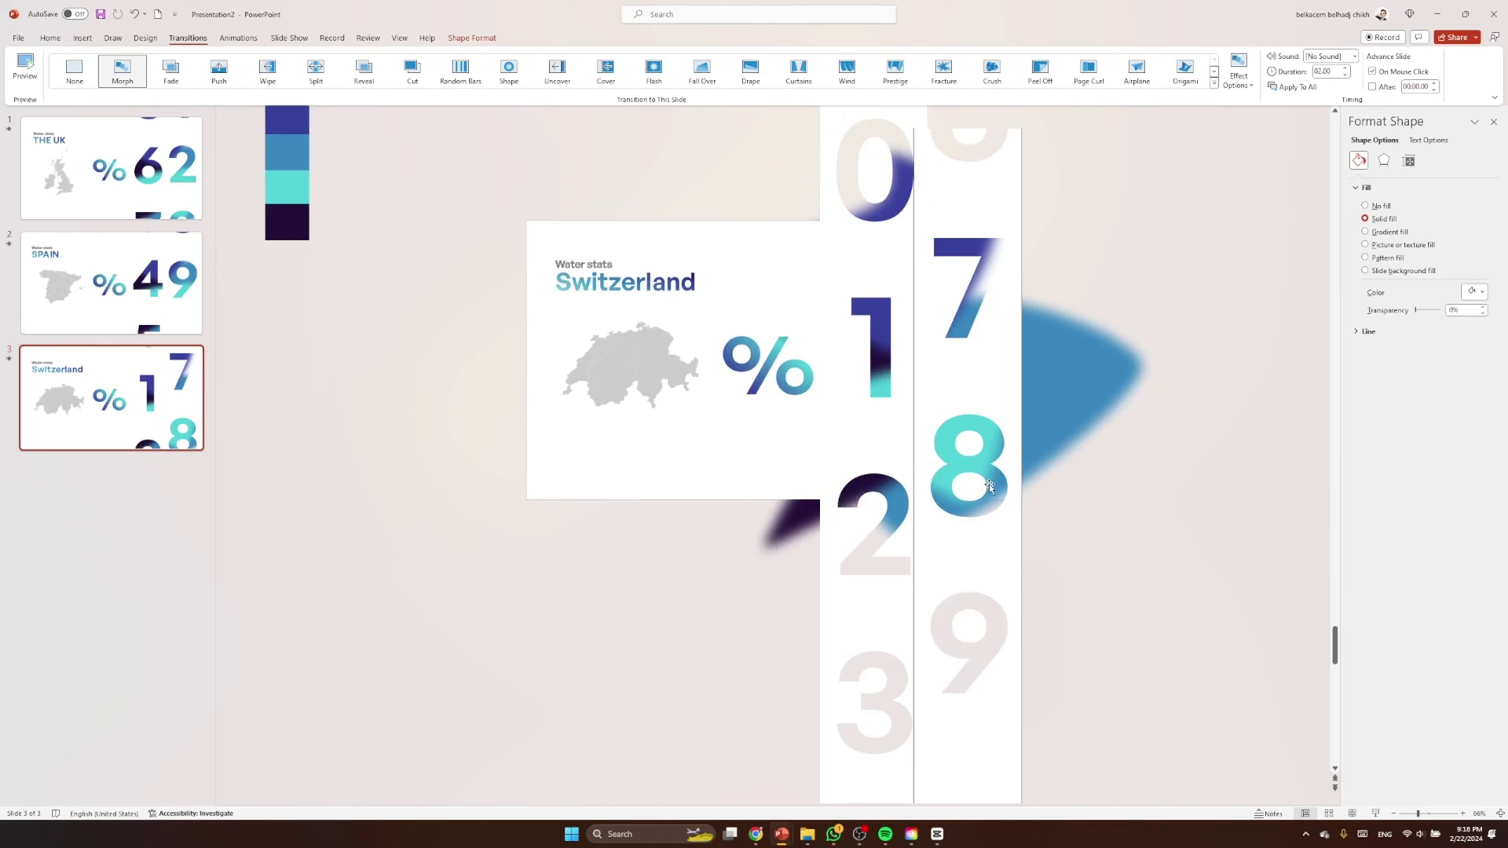
left_click_drag(974, 608, 951, 306)
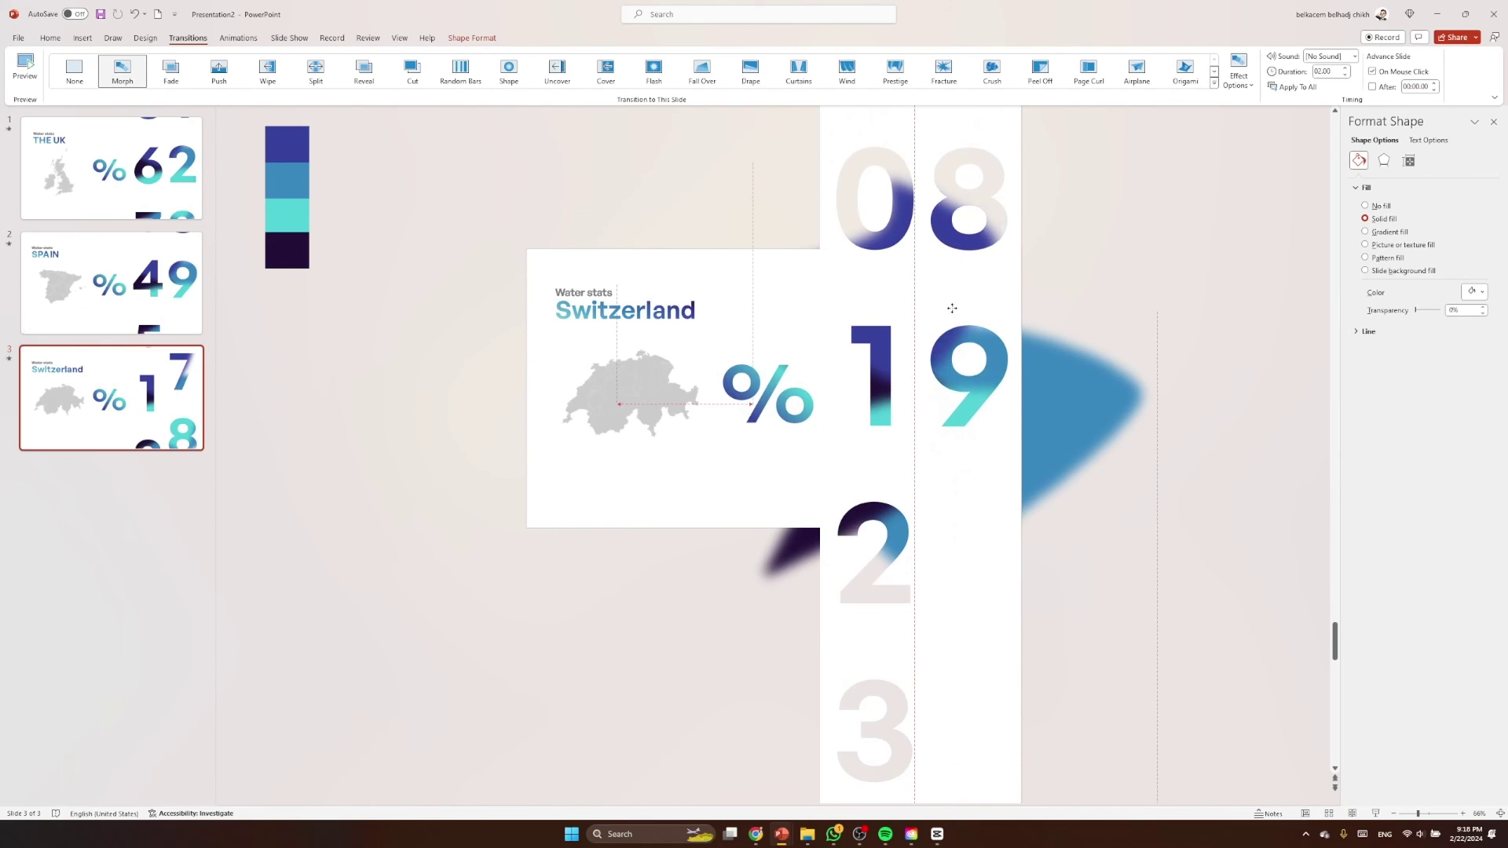
left_click(1200, 387)
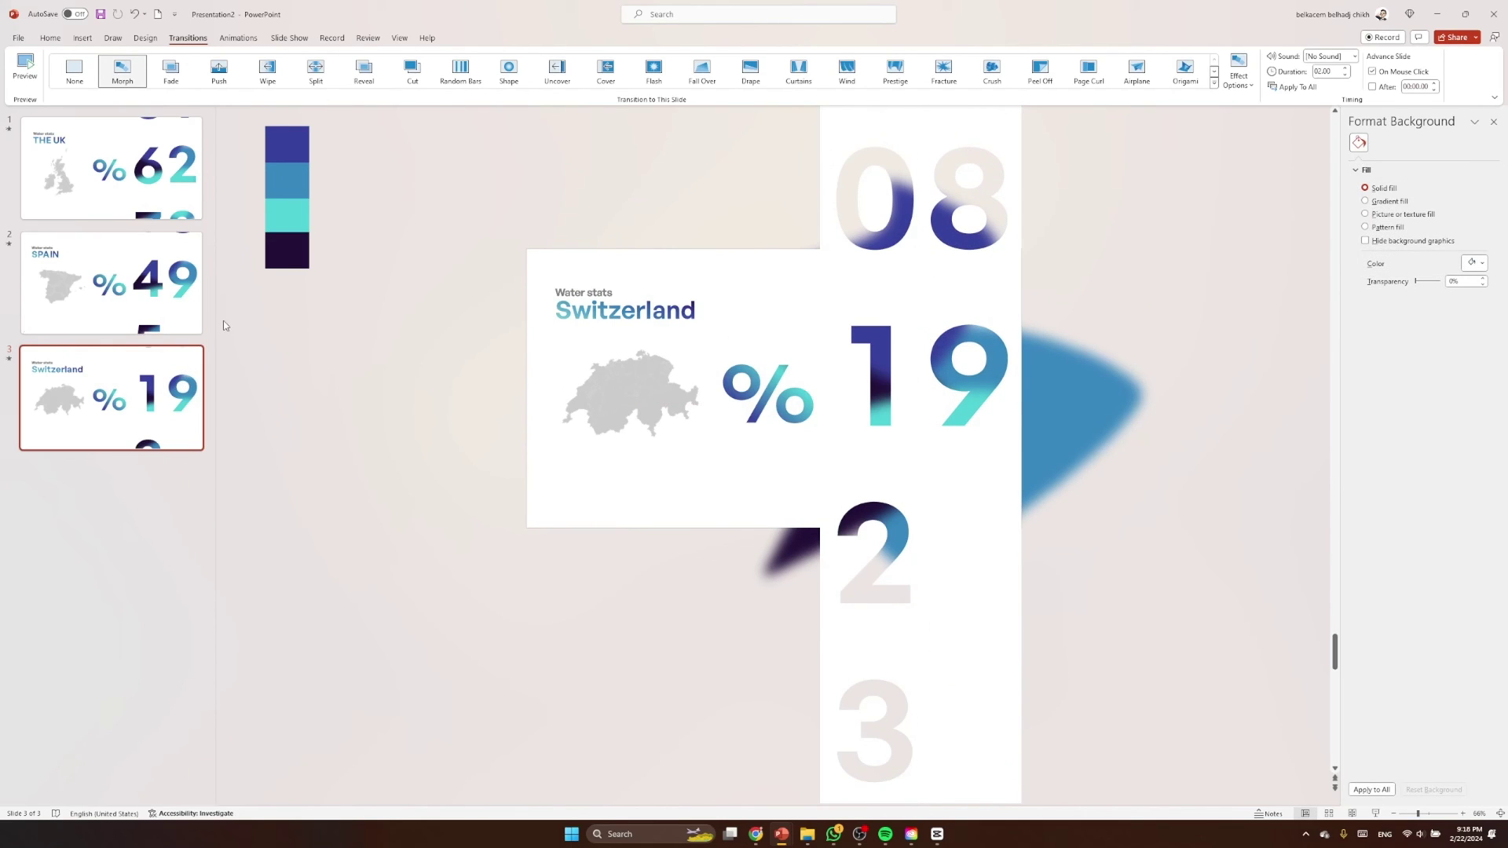
left_click(110, 189)
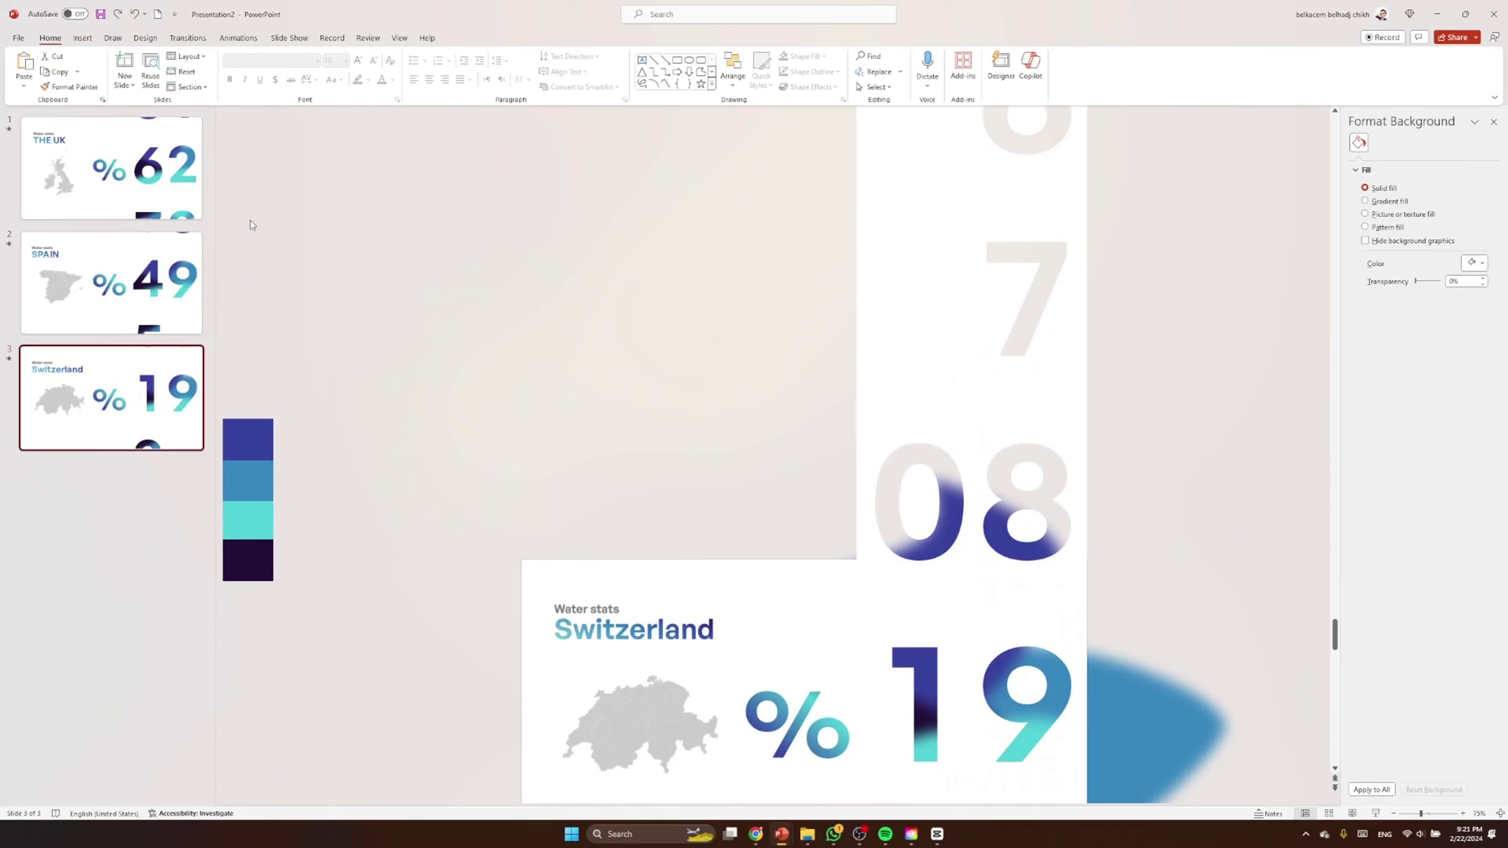
Add a letter H to the UK left digit strip, coloured white to hide it
key("Home")
left_click(909, 629)
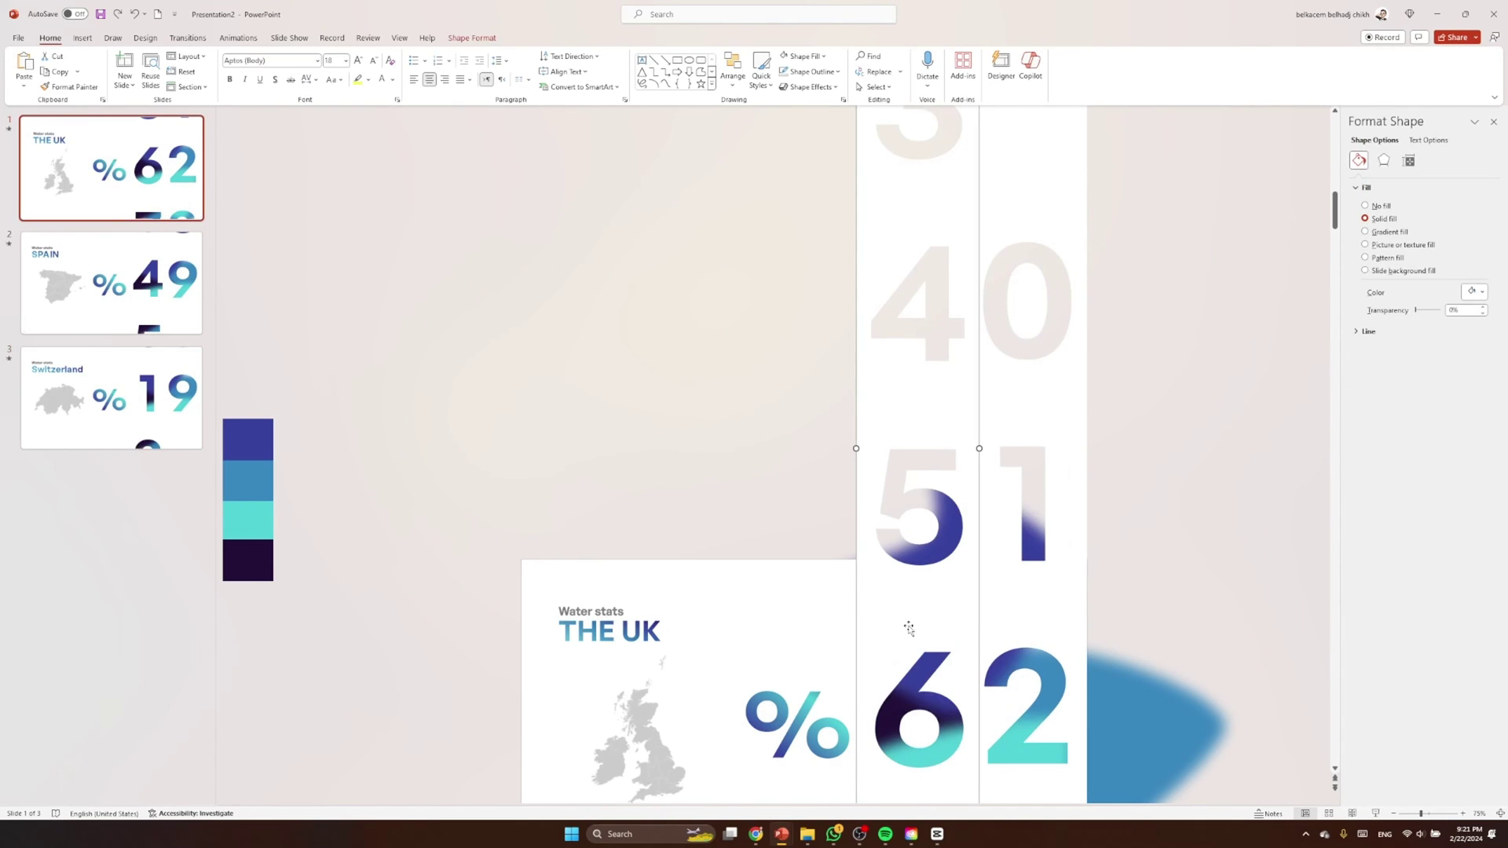
scroll(935, 461, "up", 5, "ctrl")
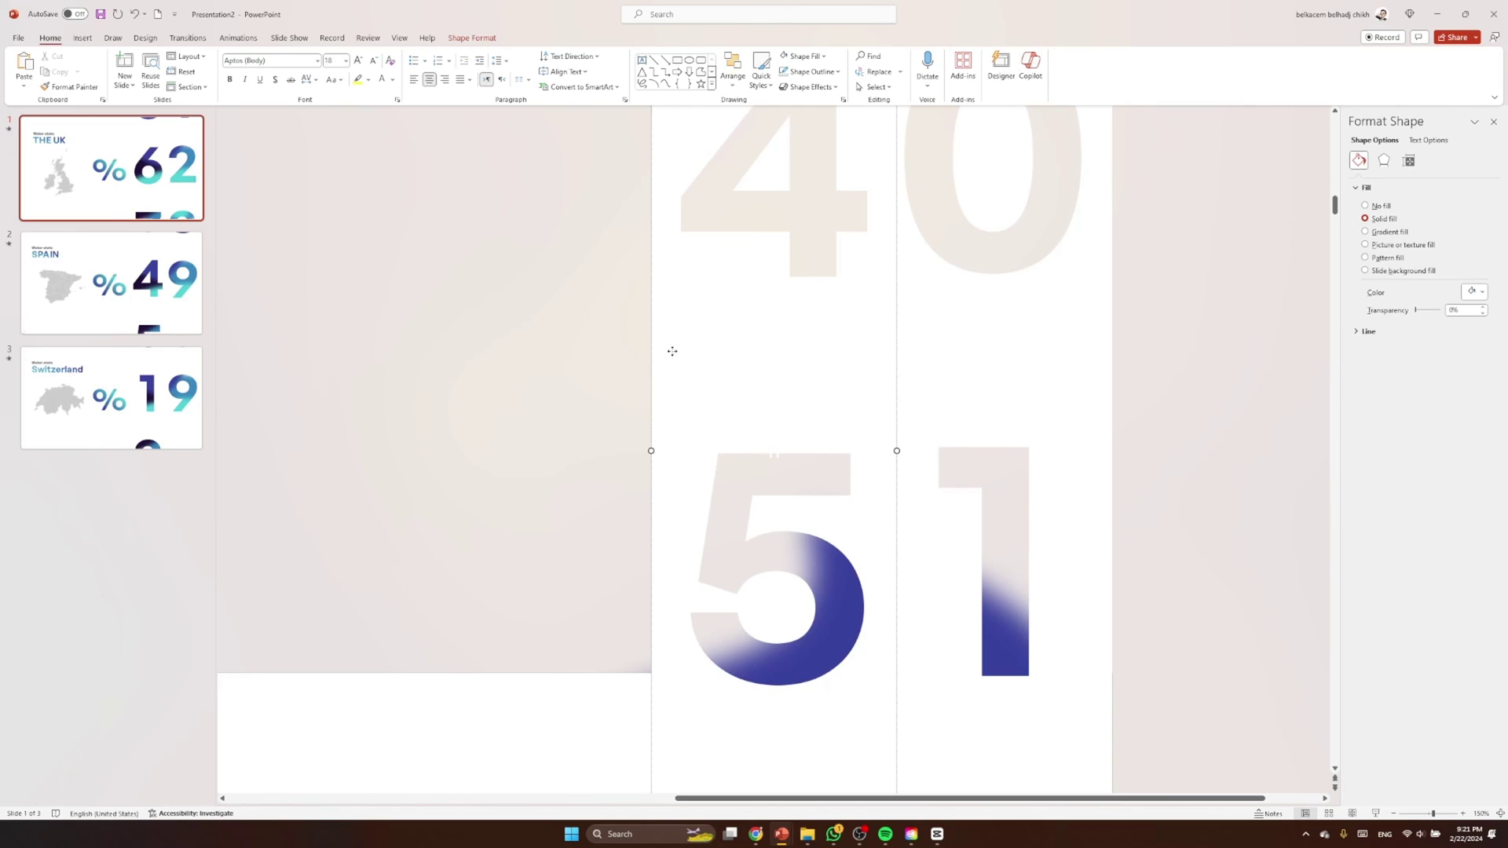
left_click(394, 81)
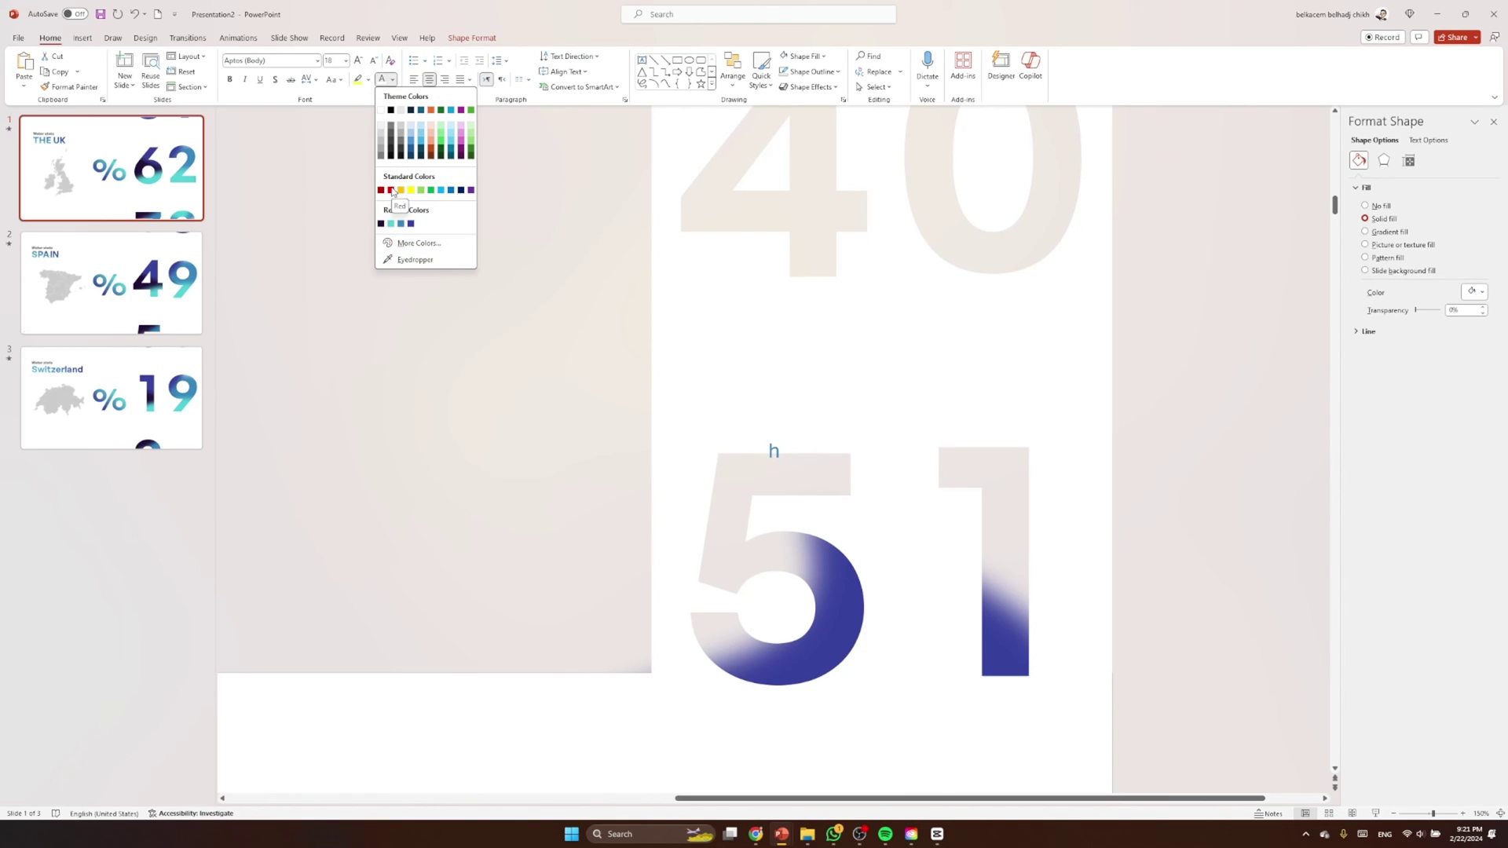
left_click(392, 190)
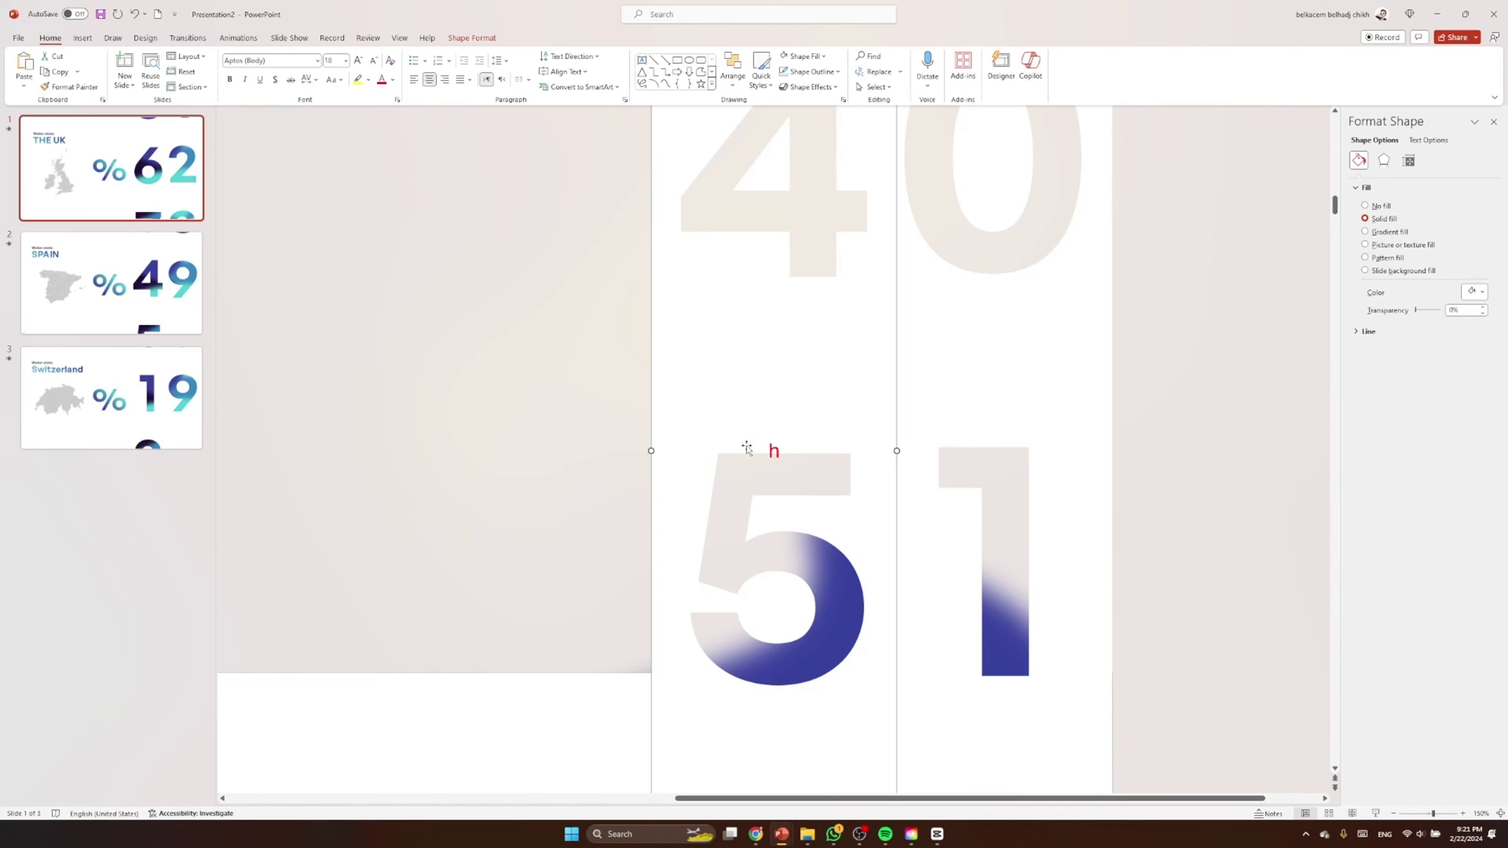
mouse_move(770, 452)
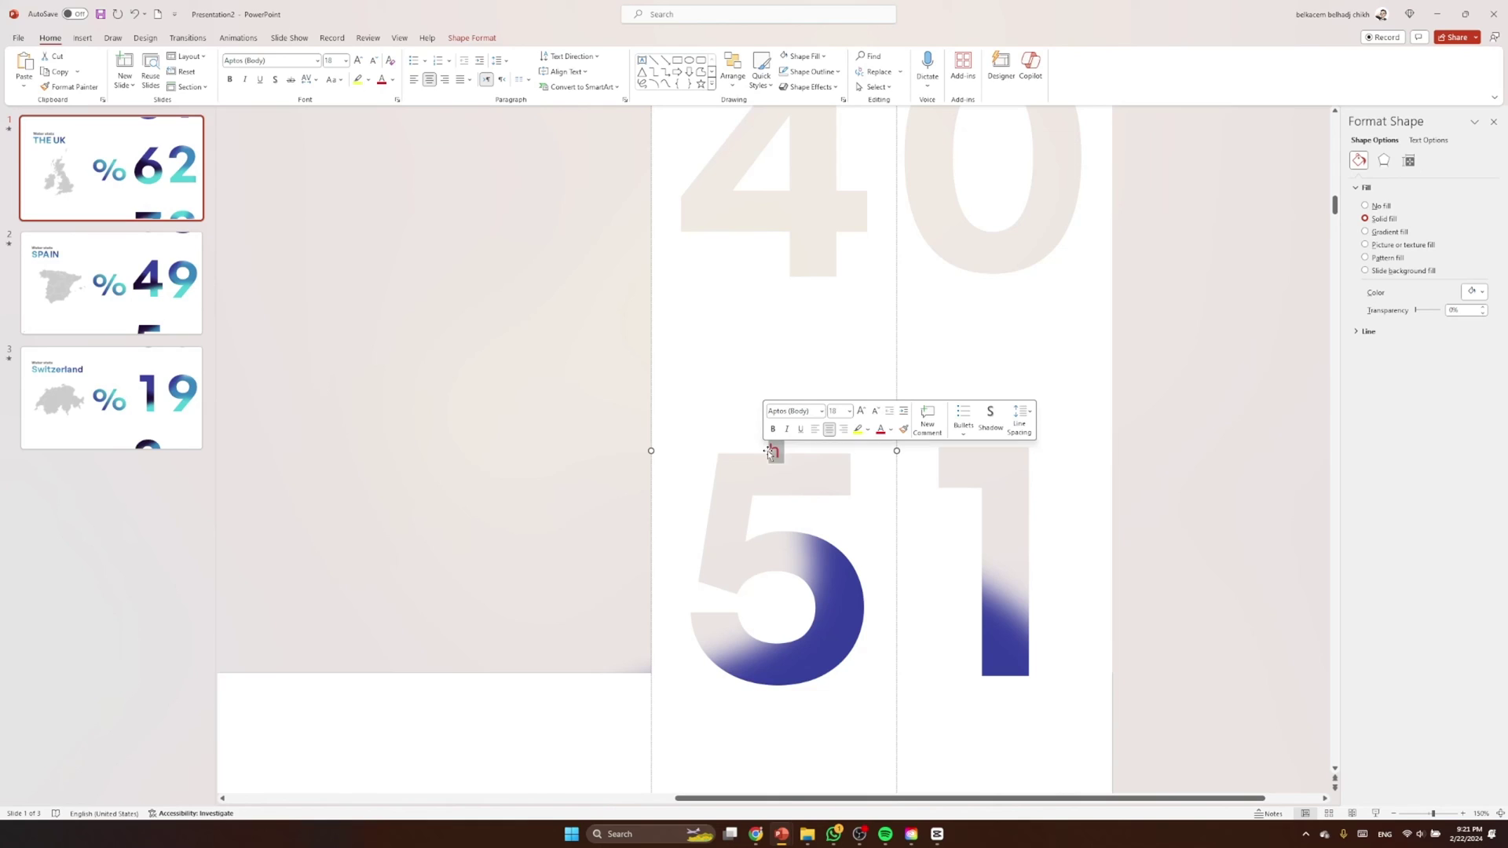
key("BackSpace")
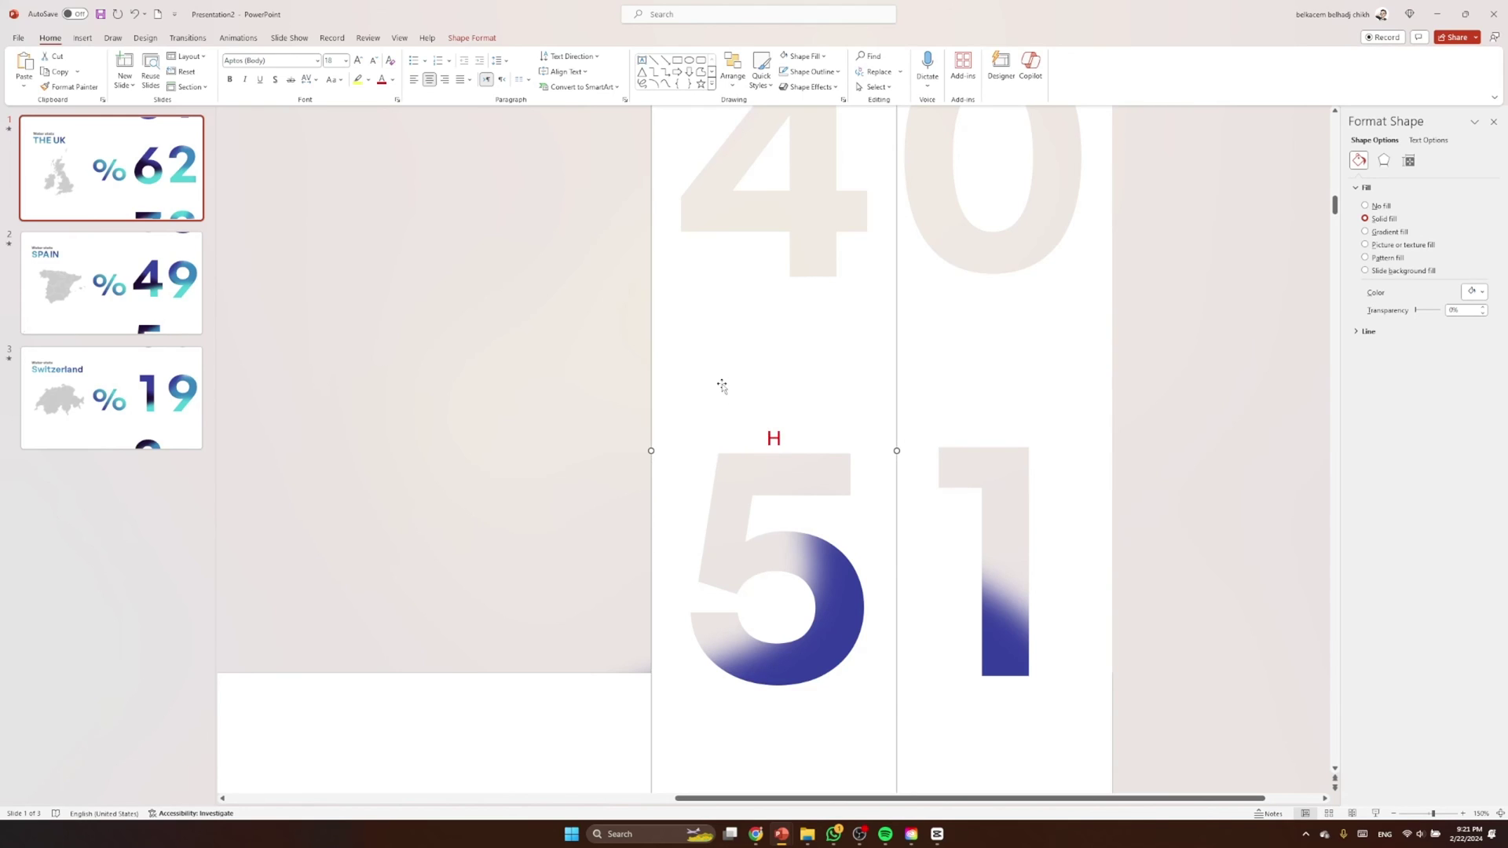
left_click(392, 79)
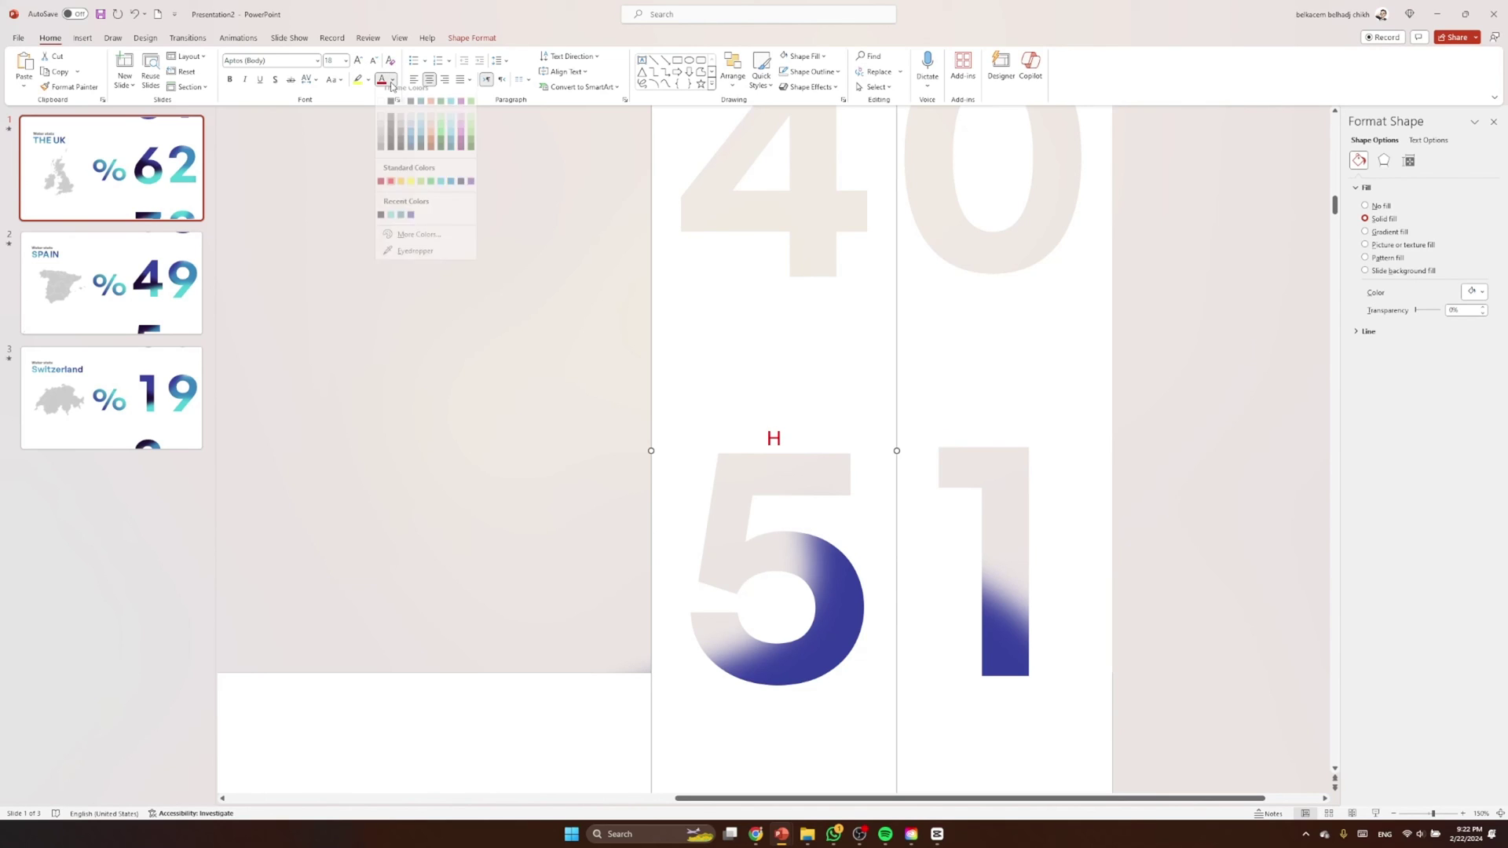
left_click(386, 113)
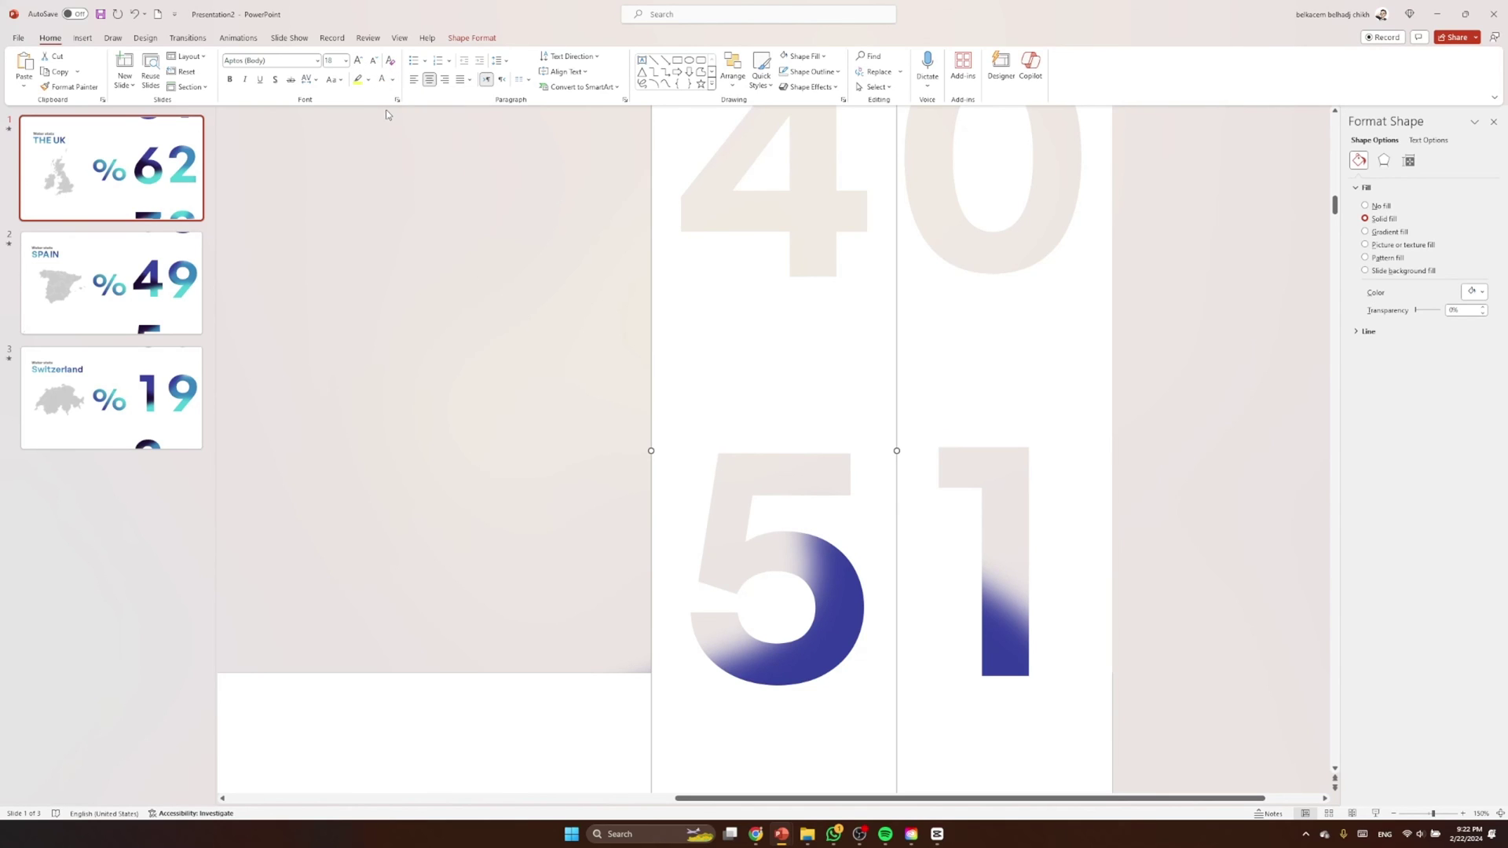
Check the digit strips on the Spain and Switzerland slides
left_click(167, 304)
left_click(689, 384)
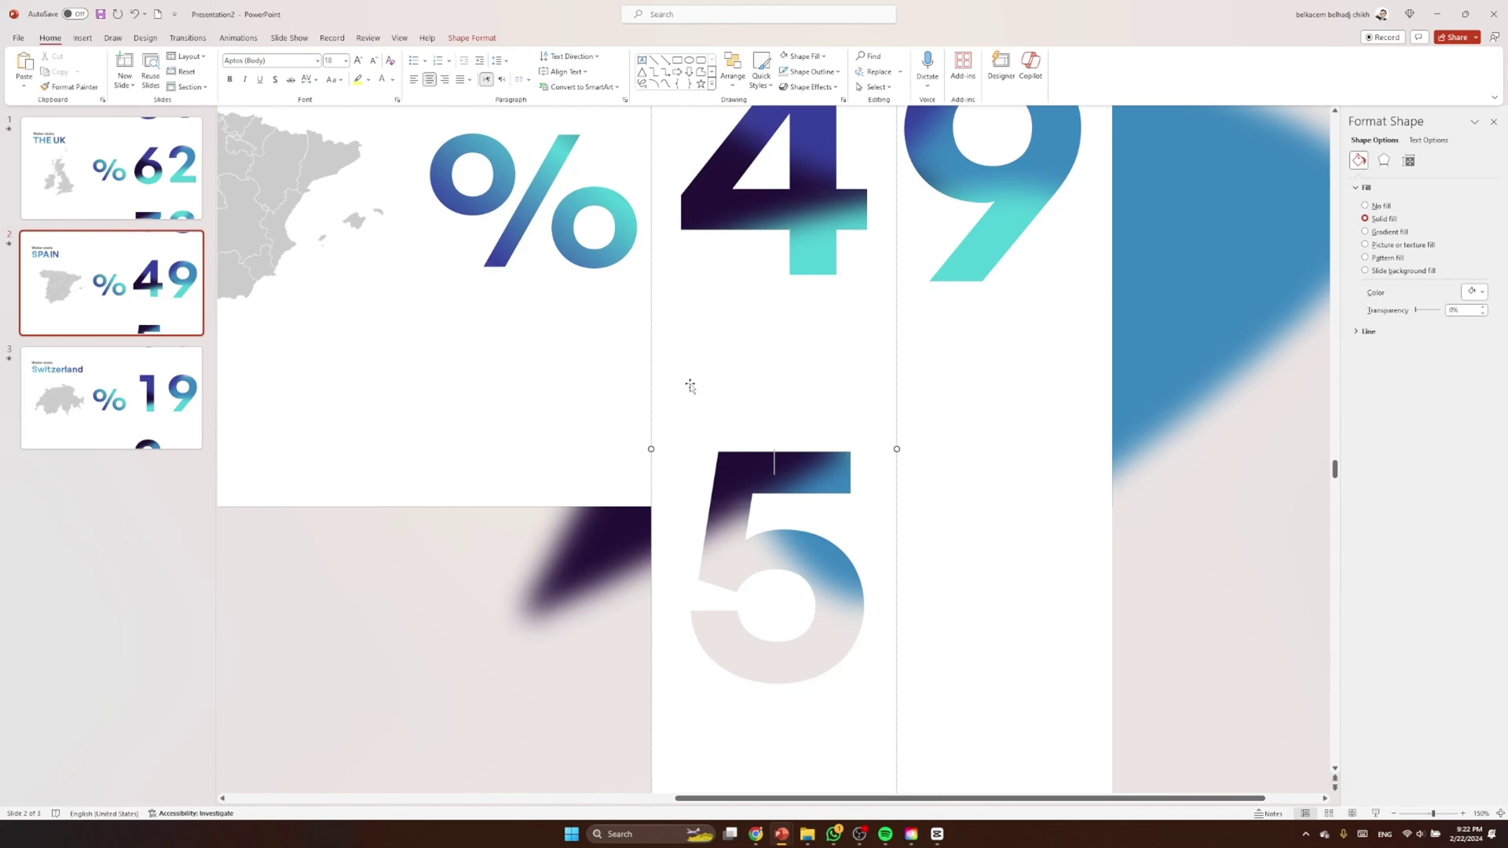
key("Page_Down")
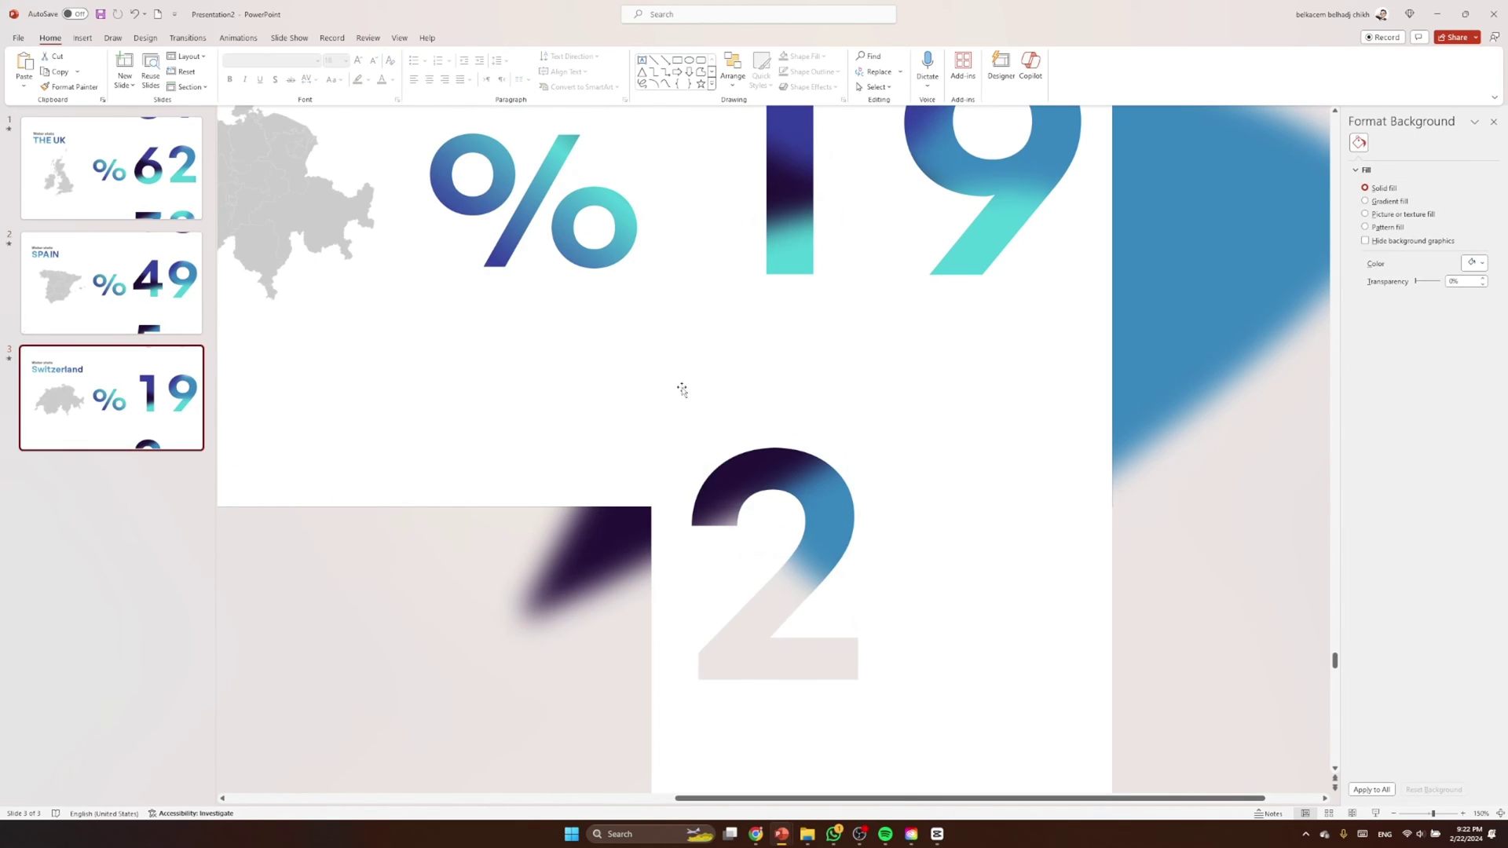
left_click(681, 390)
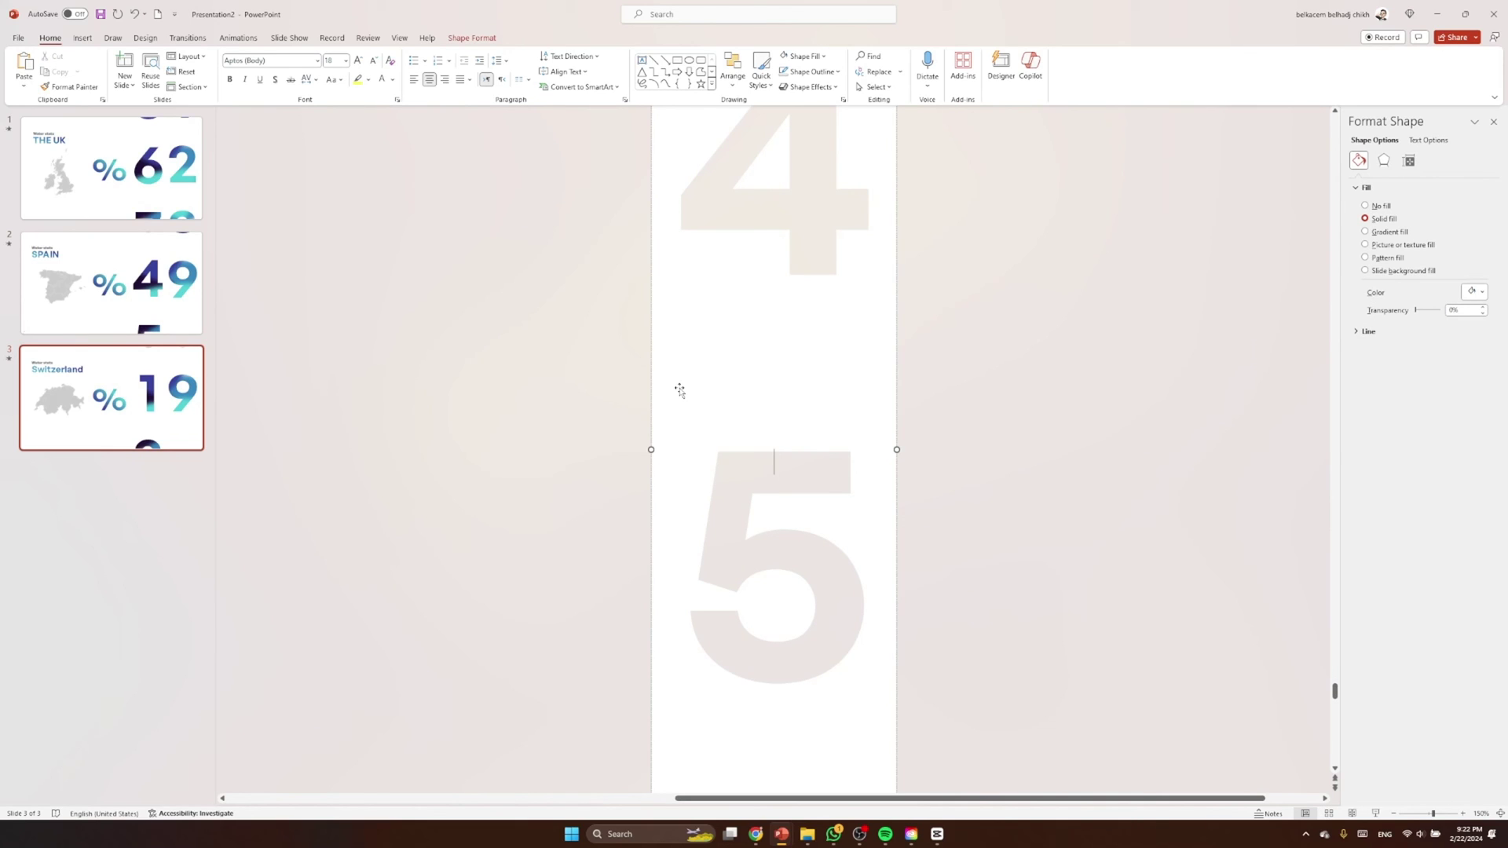
left_click(983, 341)
key("Home")
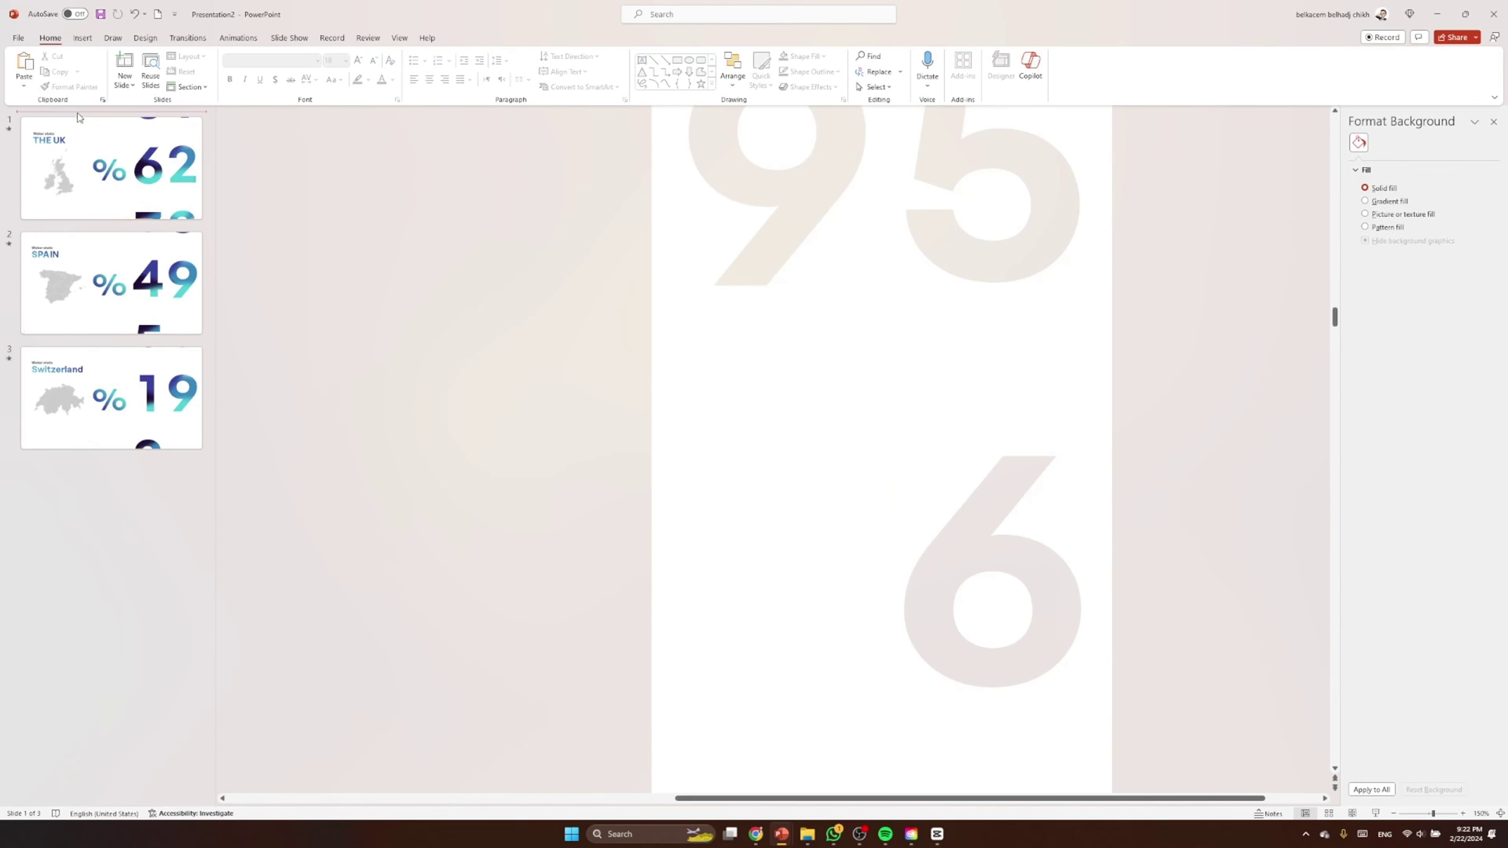